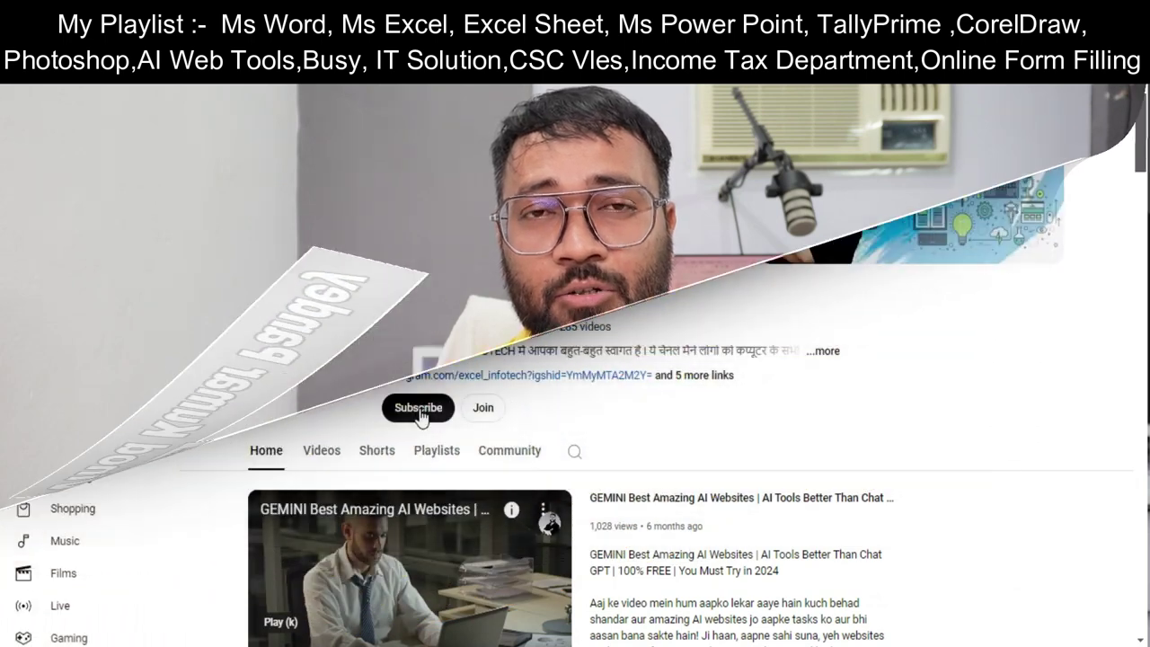
Step: Open the channel's Playlists tab and play the CorelDraw2024 playlist from its first video
scroll(440, 410, down, 3)
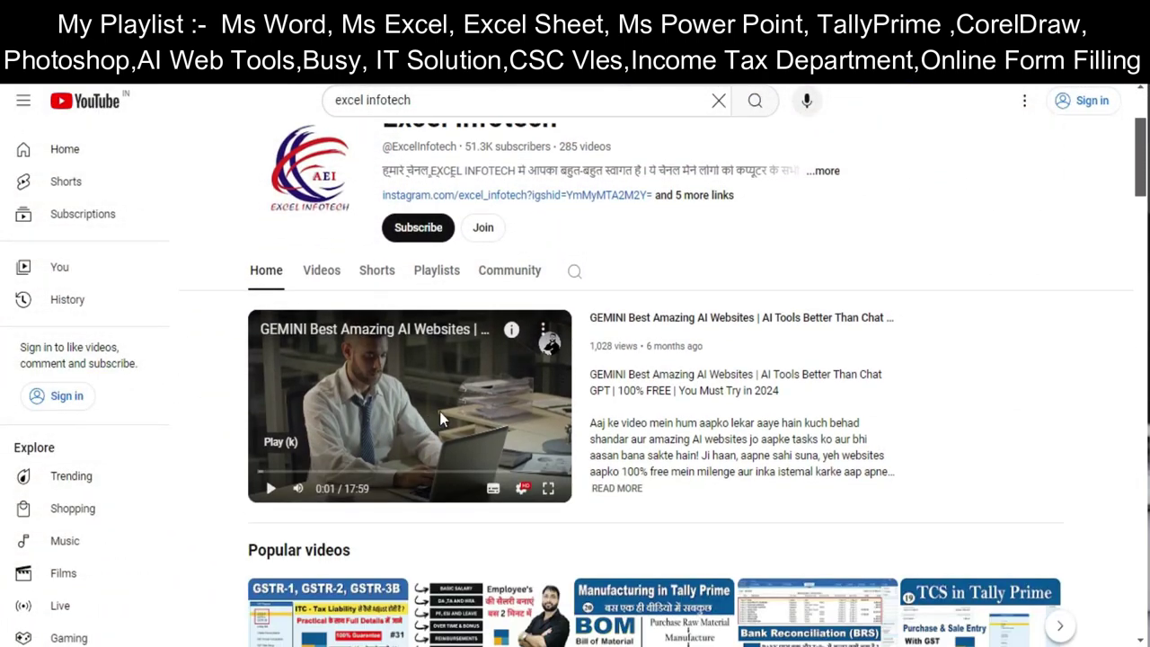
click(438, 271)
scroll(527, 385, down, 3)
scroll(558, 410, down, 1)
mouse_move(491, 342)
click(653, 510)
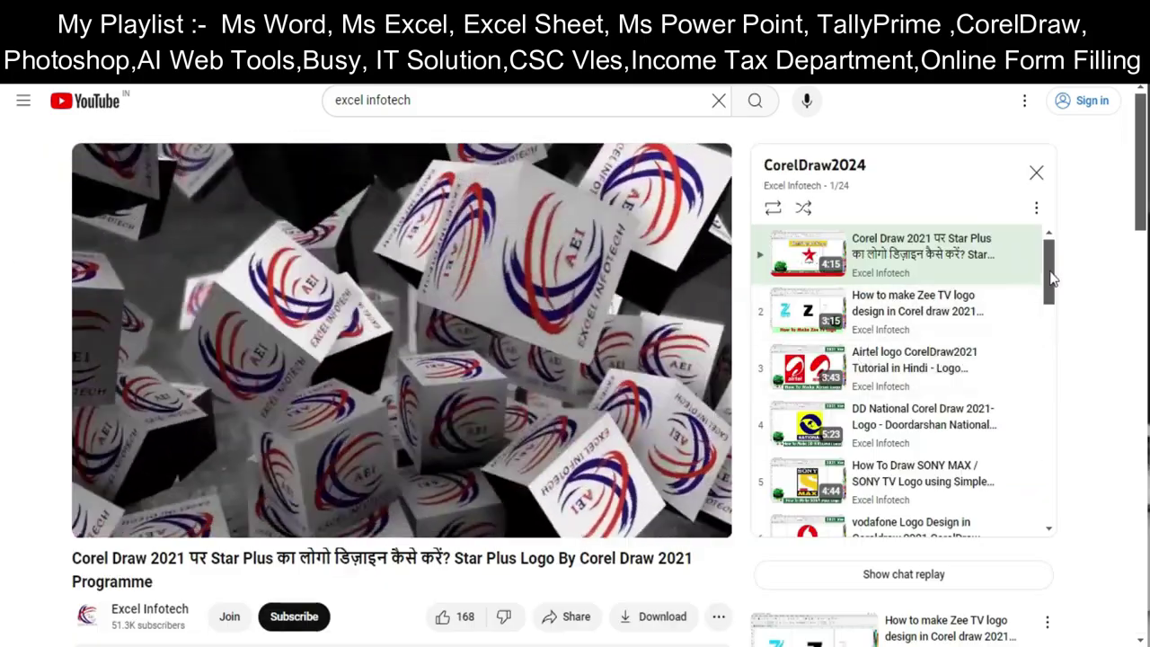
Step: Bring up the blank A4 Untitled-1 document in CorelDRAW and its Layout menu
mouse_move(1049, 270)
mouse_down()
mouse_move(1045, 473)
mouse_move(1024, 303)
mouse_up()
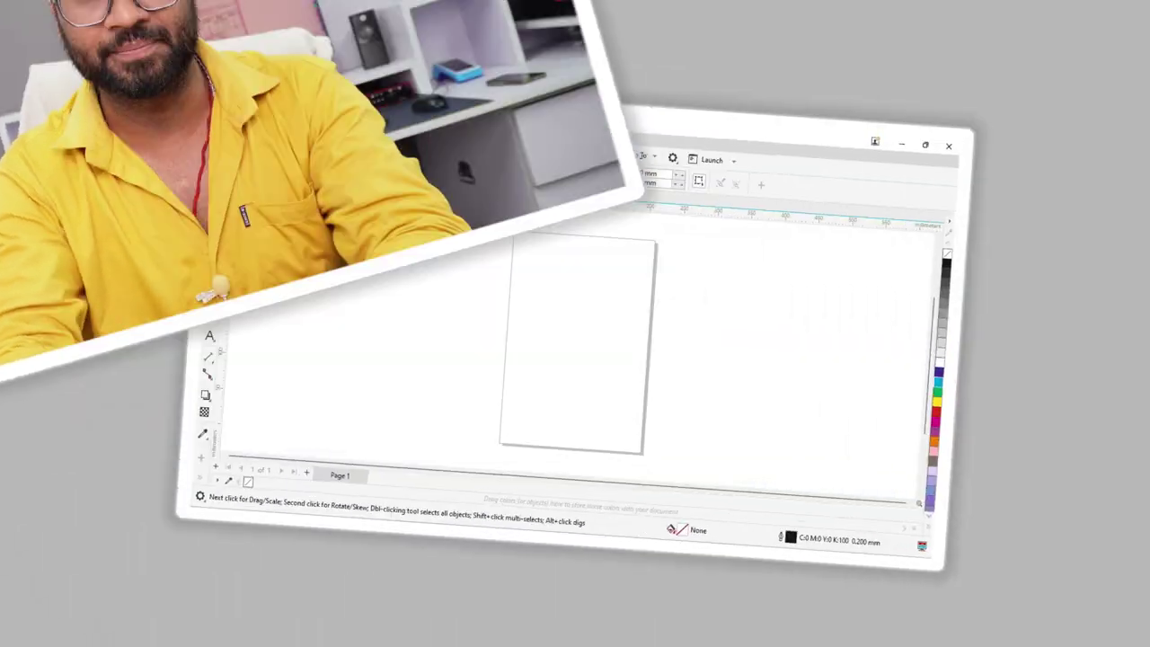
click(140, 36)
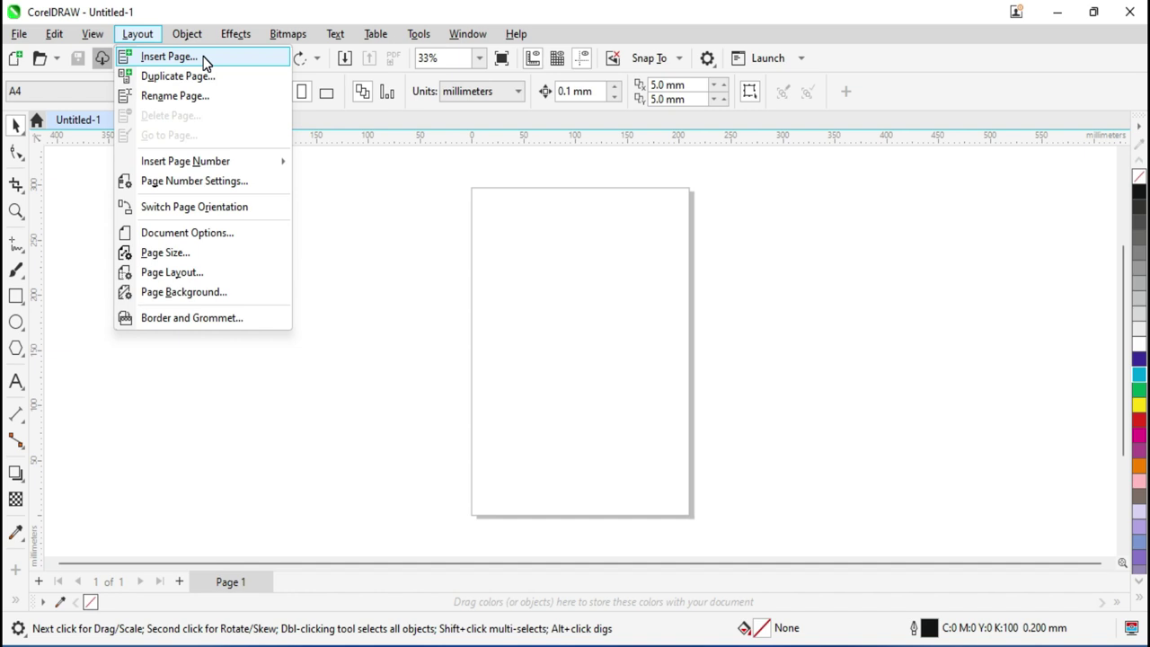
Step: Set Insert Page to add 5 pages after page 1
click(205, 61)
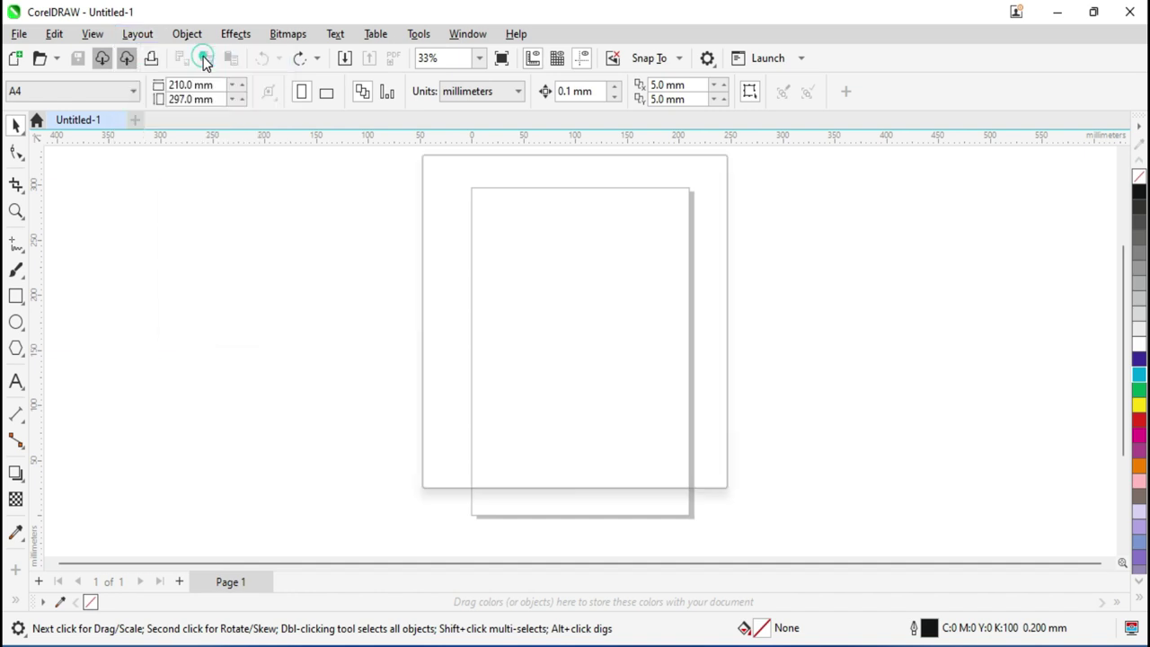
drag(528, 174, 490, 198)
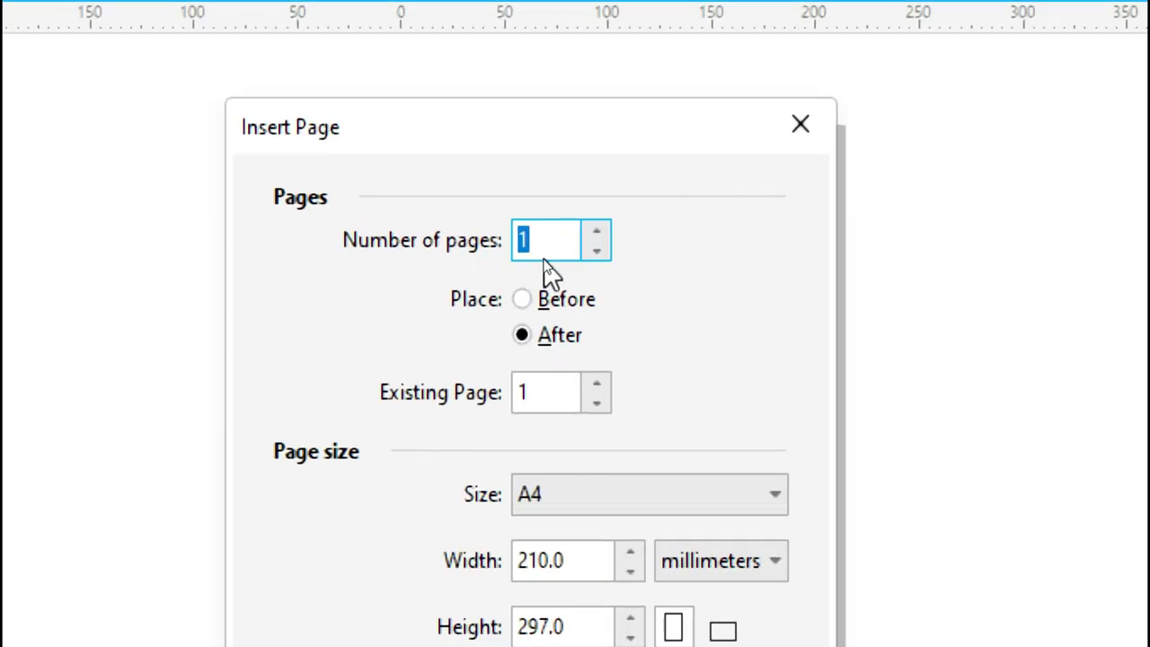
text(5)
click(523, 299)
click(522, 335)
click(529, 299)
click(528, 392)
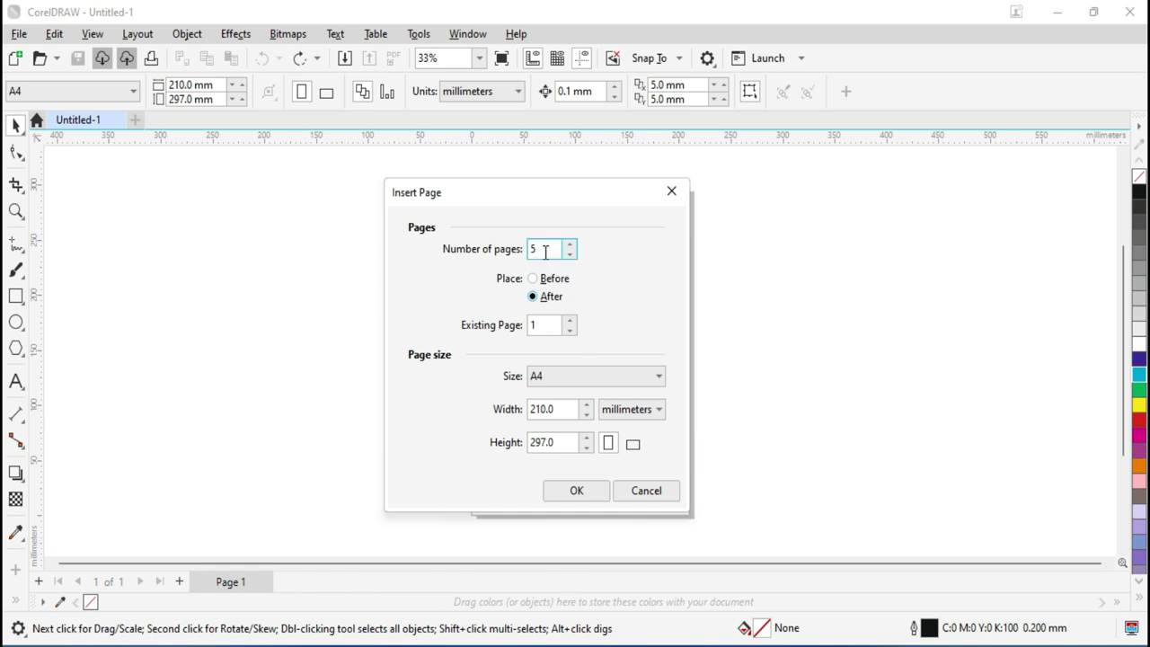
click(546, 325)
Step: Keep the new pages' paper size at A4, reviewing width and height
click(546, 249)
click(539, 379)
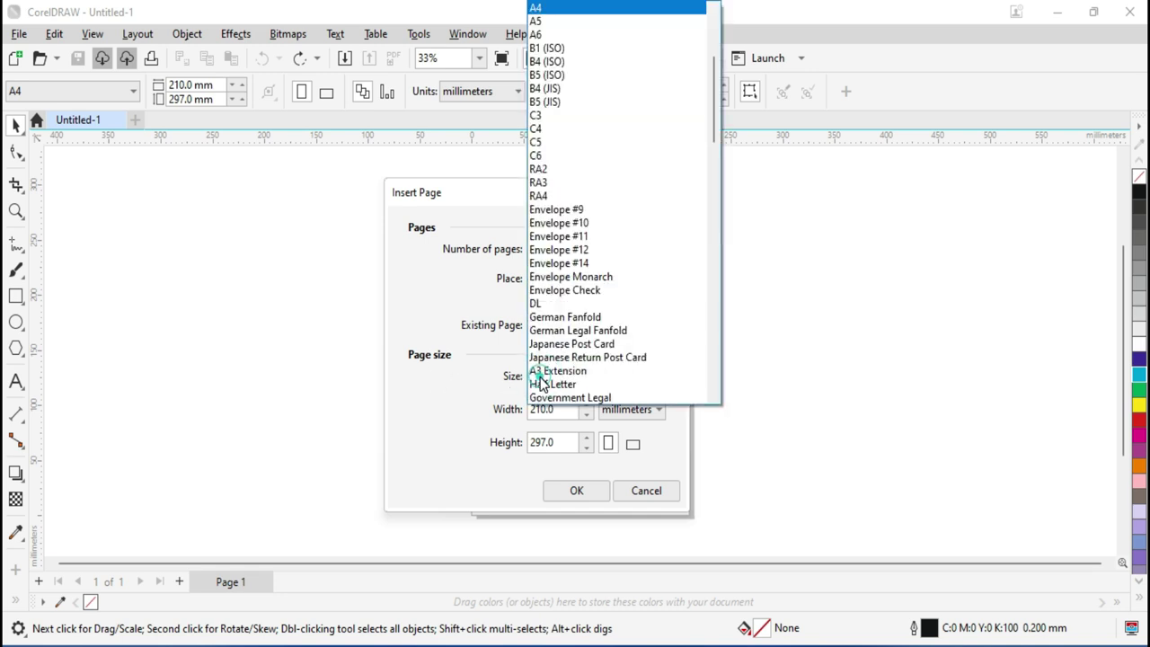
click(584, 9)
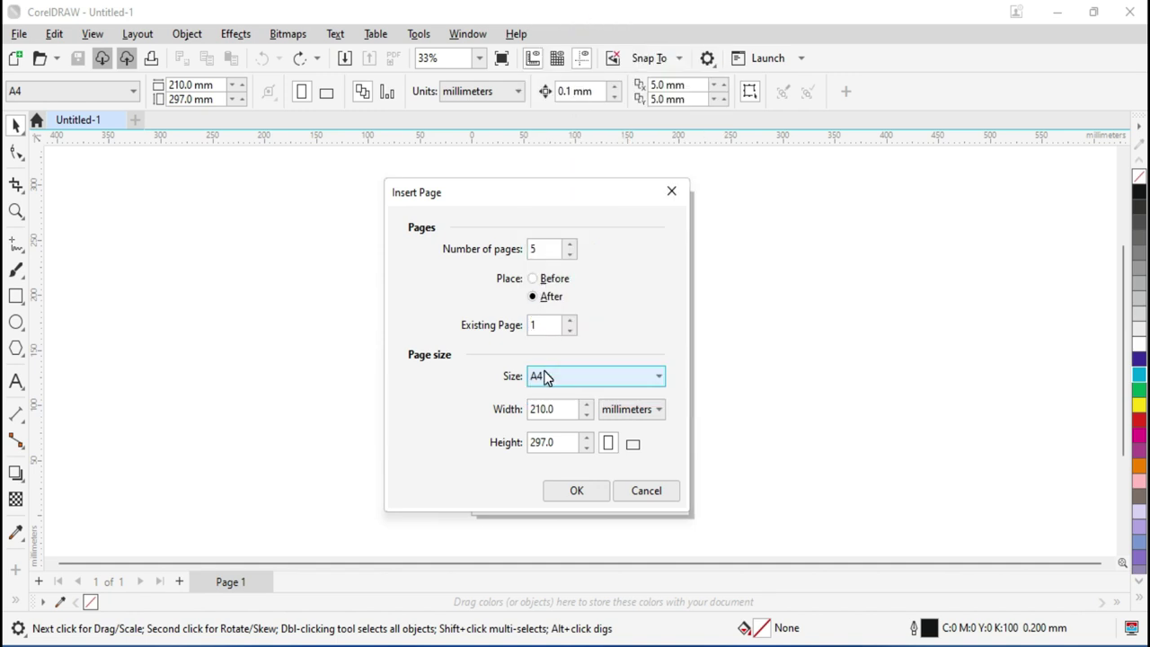
click(562, 410)
click(560, 442)
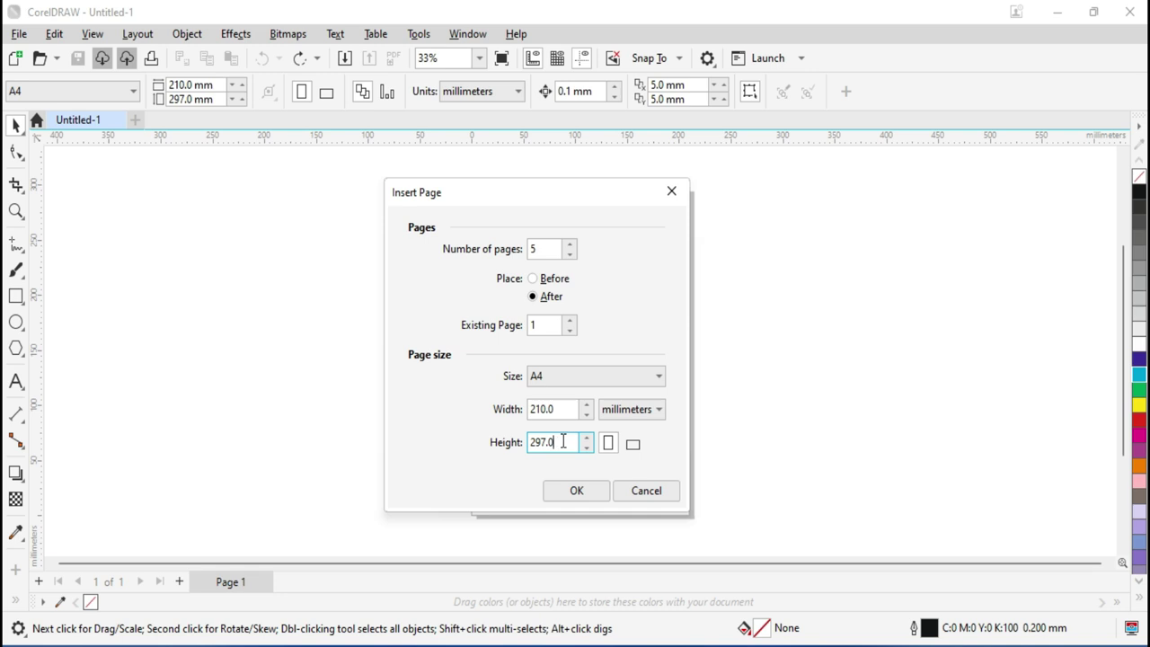
Step: Keep millimetres and portrait orientation, and insert the five A4 pages
click(647, 416)
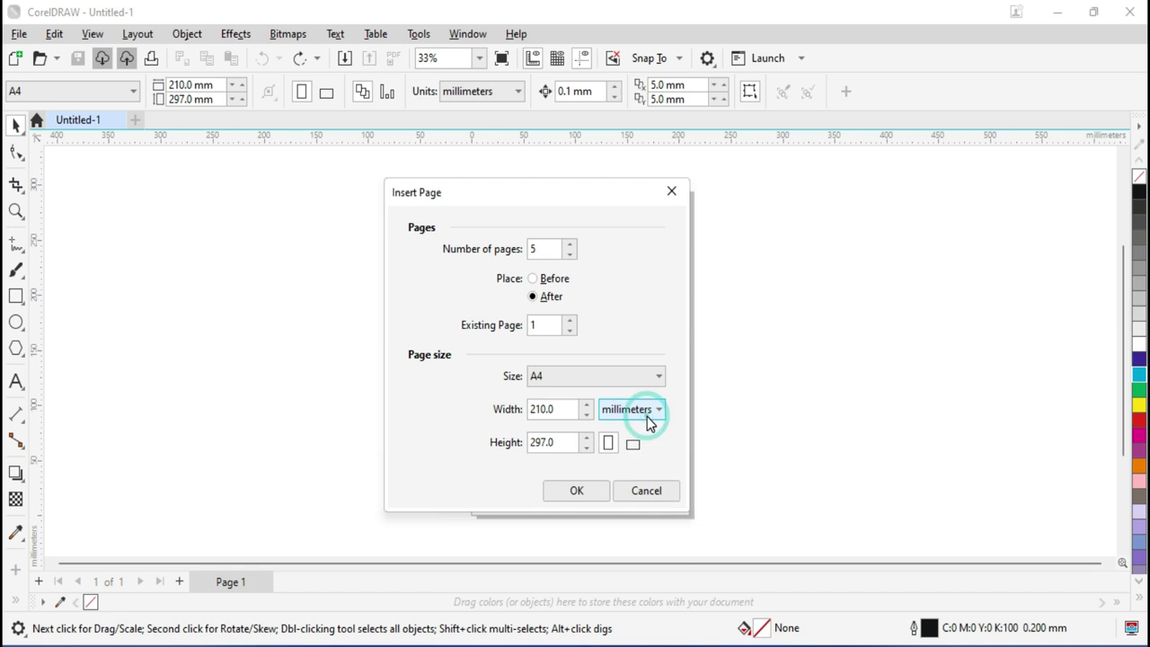
click(647, 416)
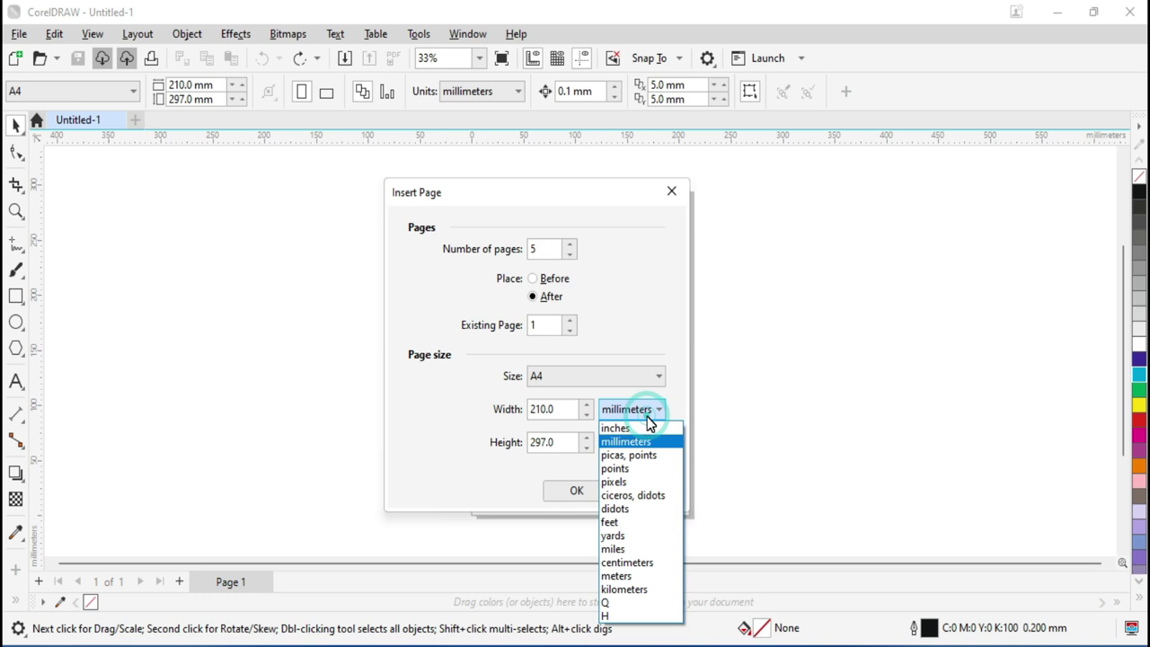
click(800, 352)
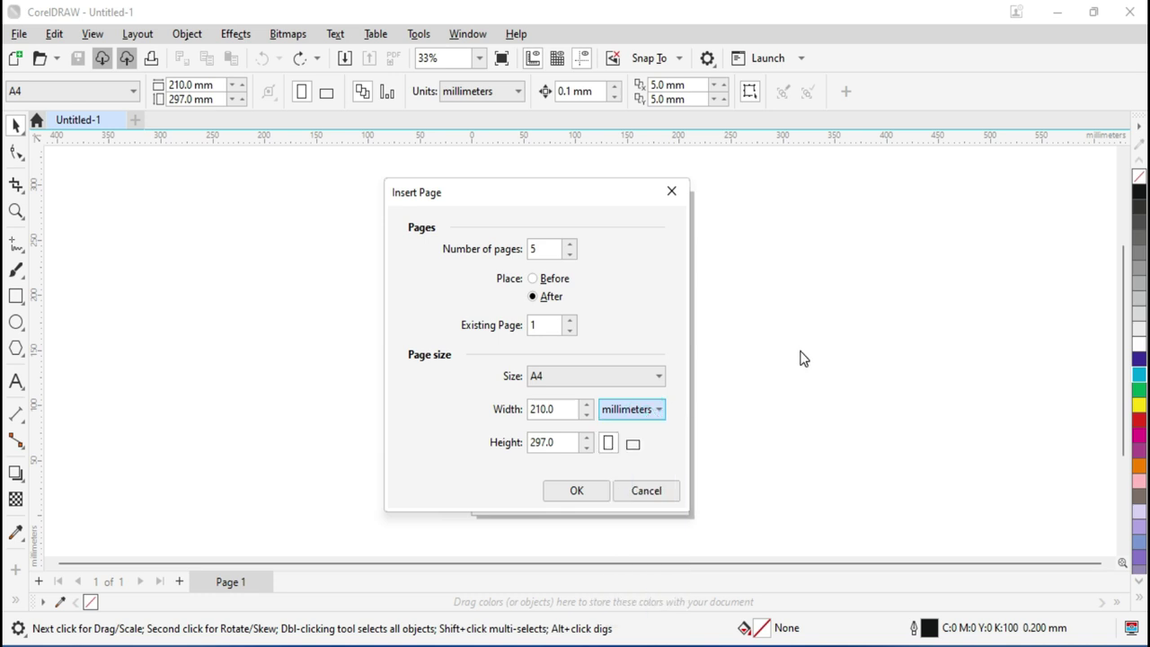
click(633, 445)
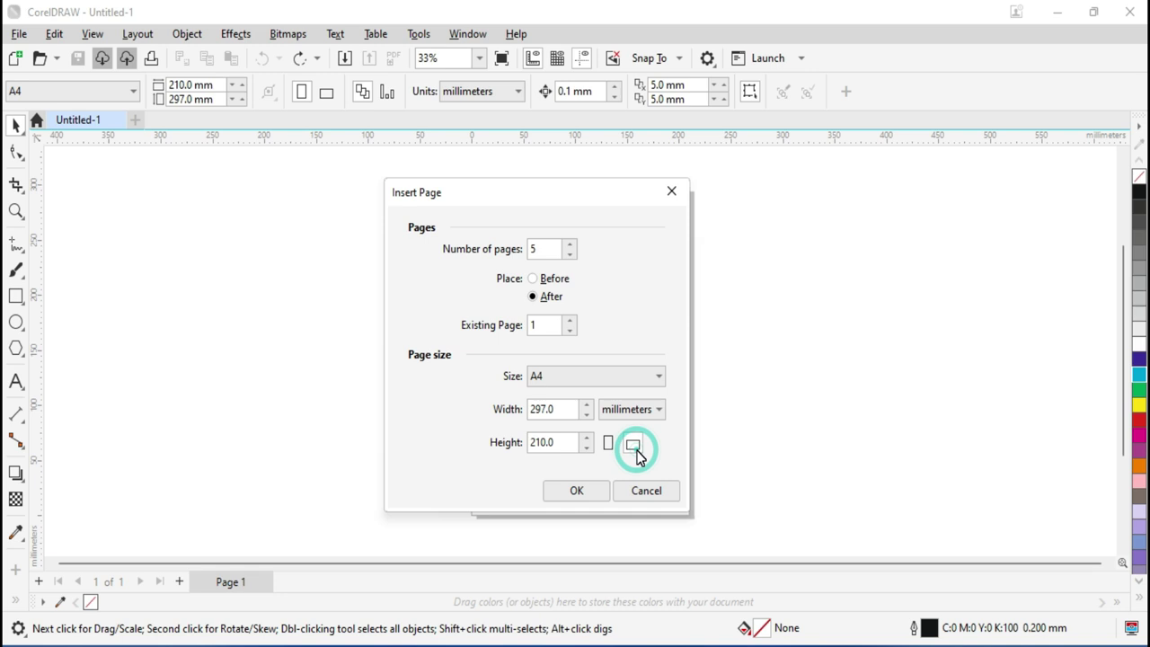
click(609, 444)
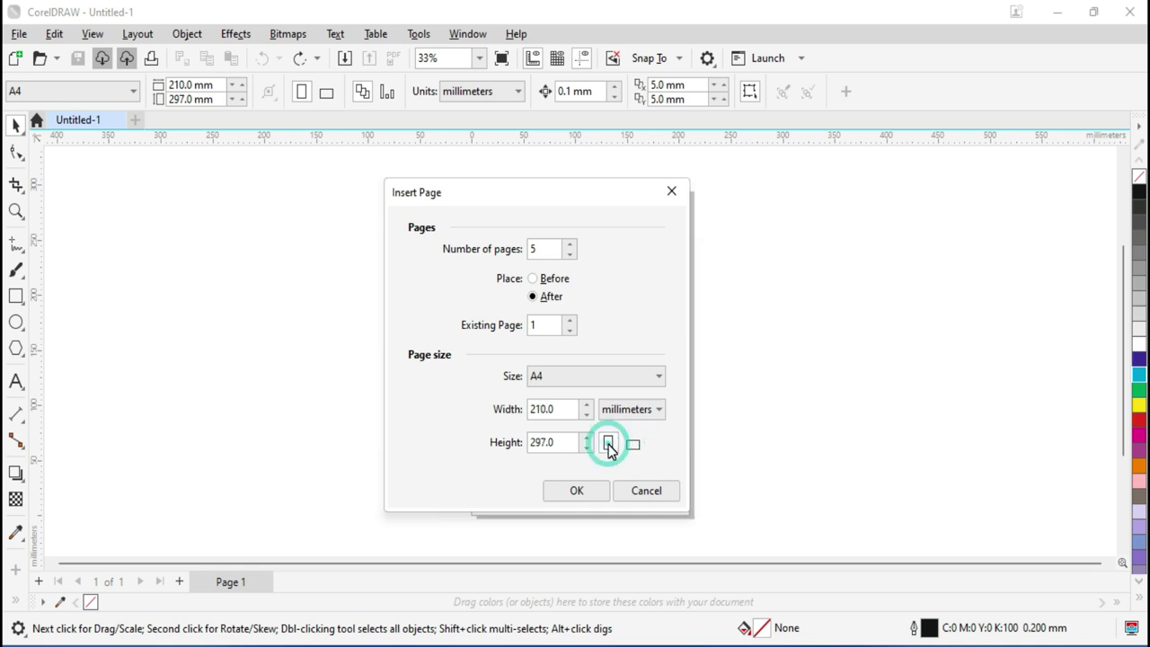
click(580, 487)
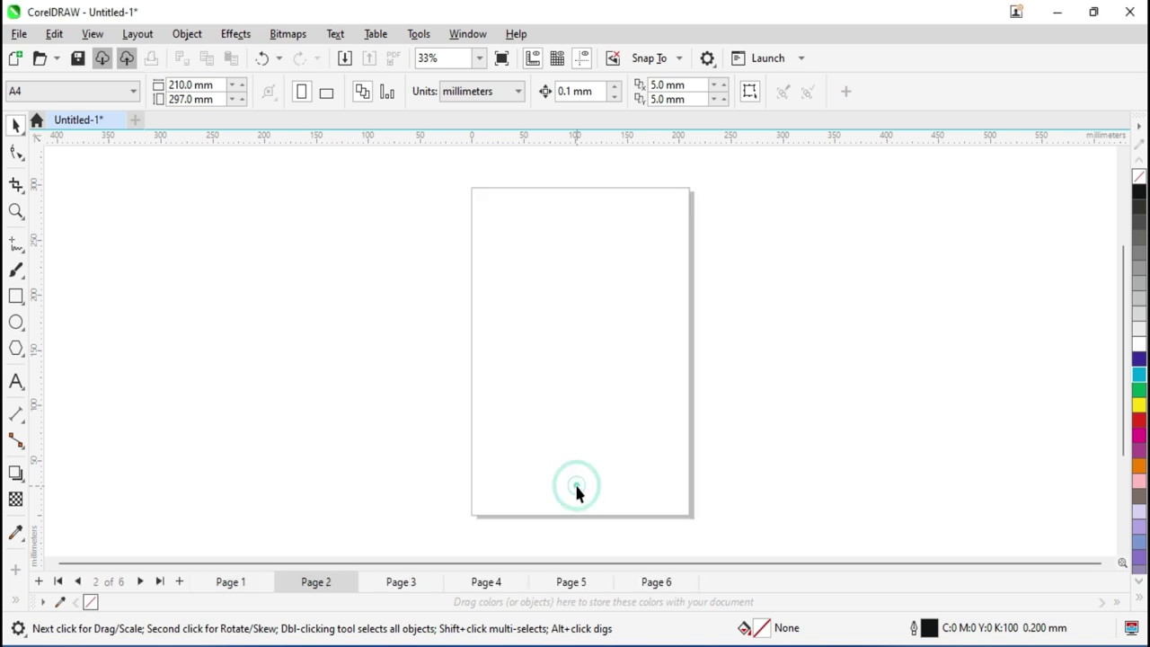
Step: Go to Page 1 of the six-page document and check the Layout menu
click(228, 581)
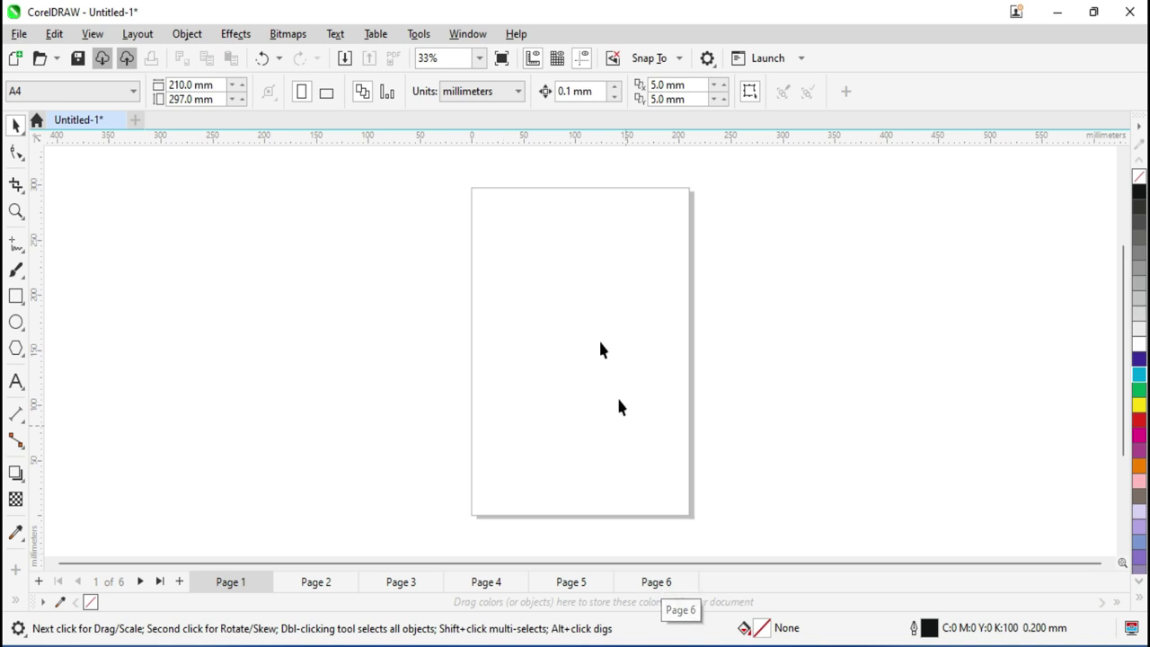
click(140, 35)
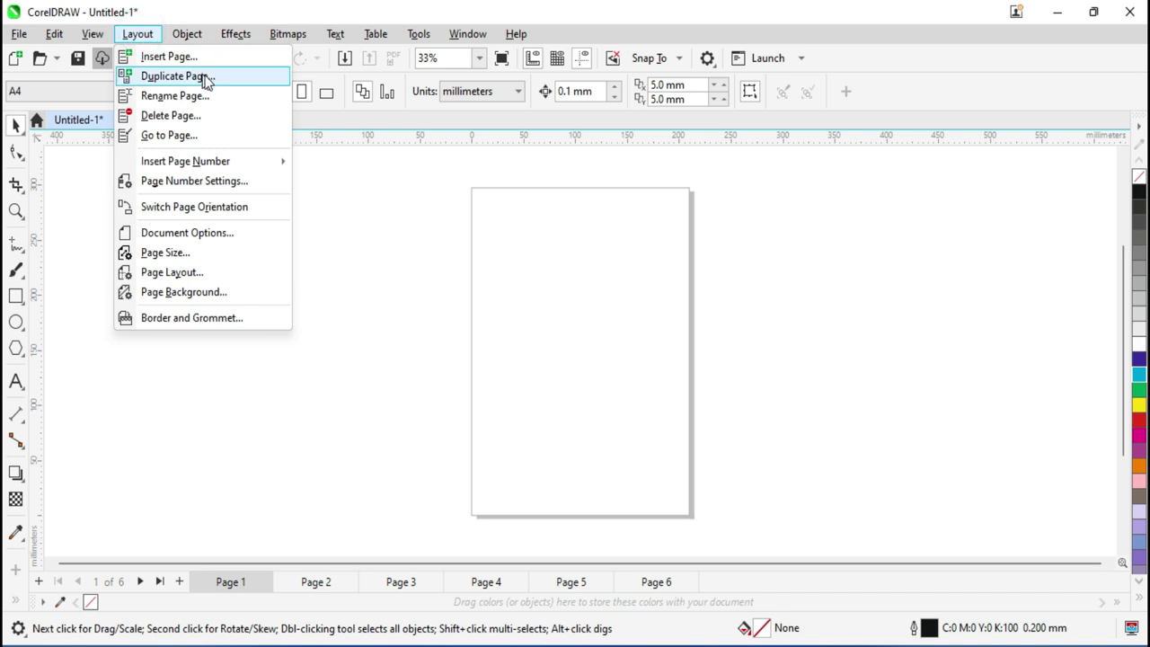
Step: Draw a red-filled rectangle in Page 1's upper half, then bring up Page 1's page commands
click(315, 374)
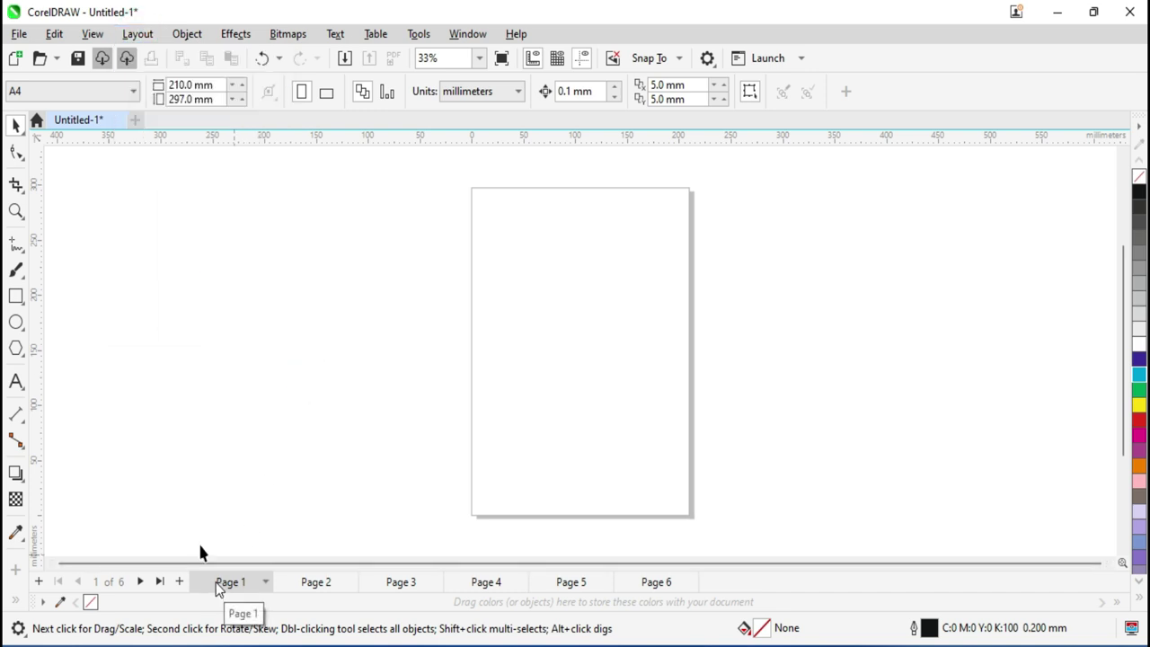
click(16, 295)
drag(523, 274, 619, 349)
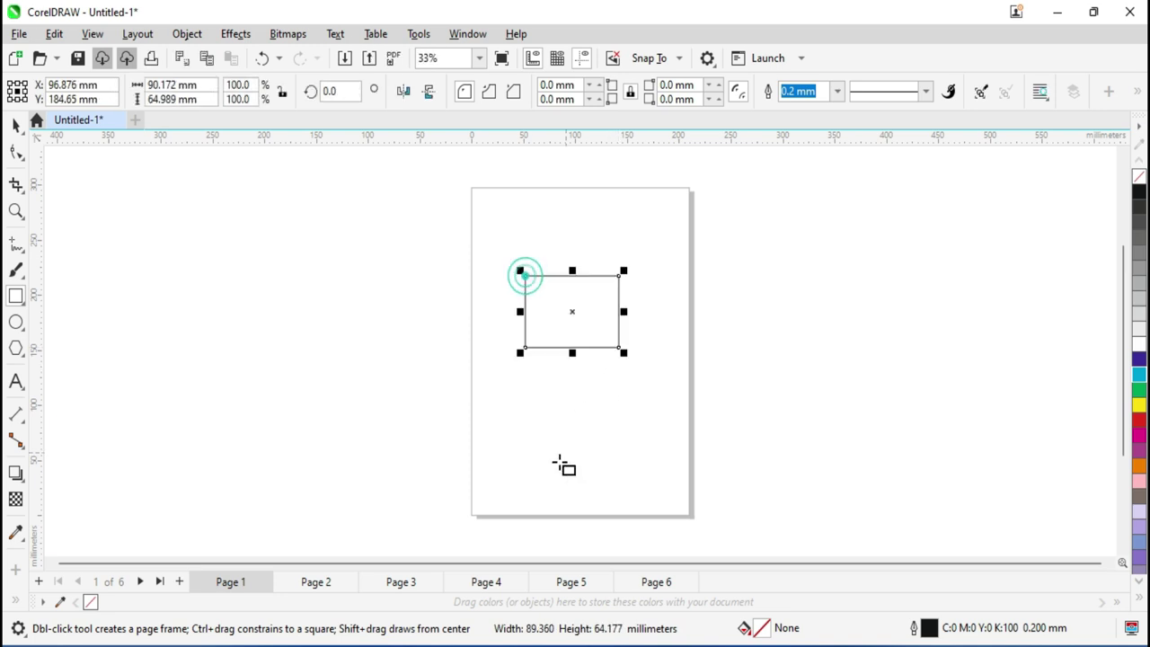
click(1138, 419)
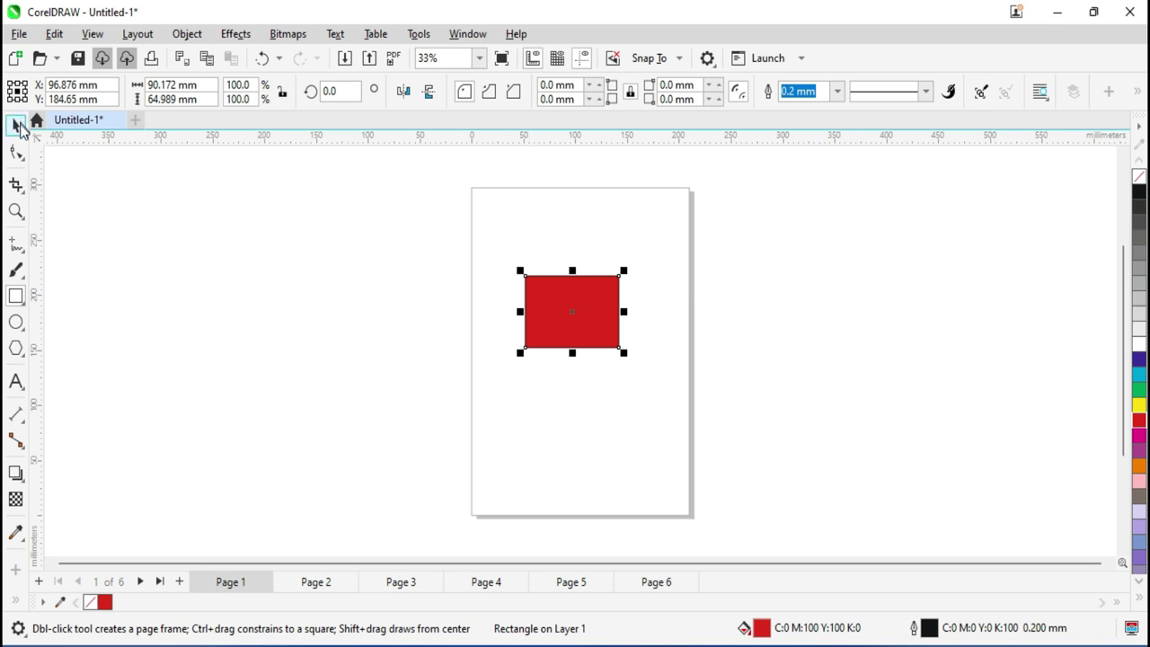
click(16, 124)
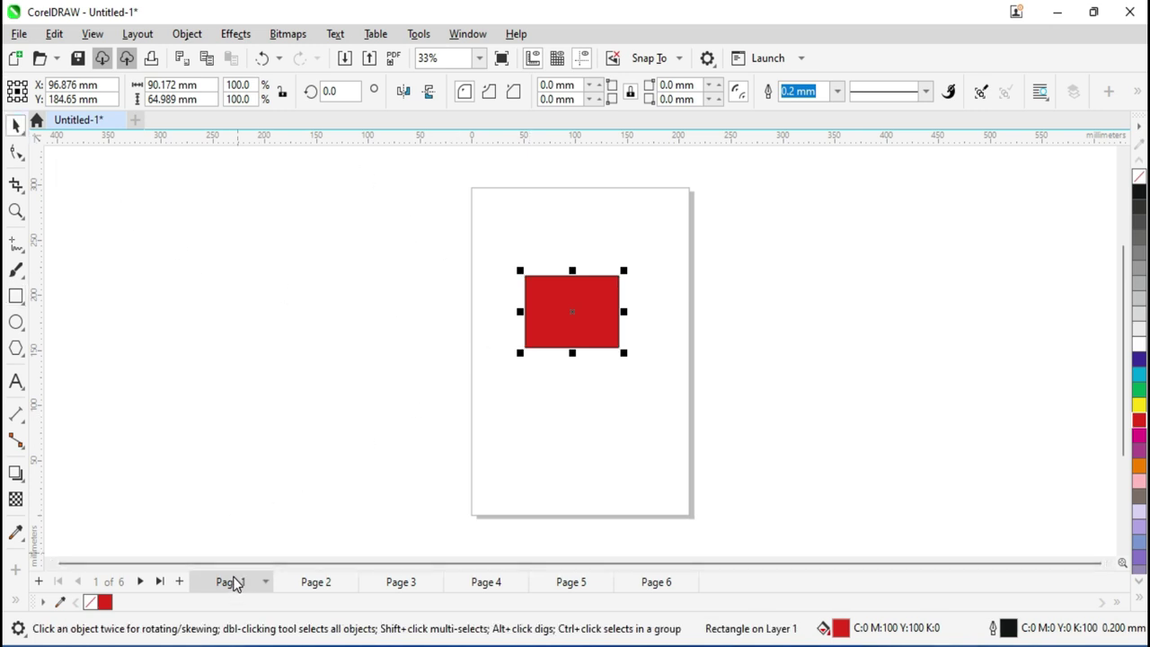
click(137, 34)
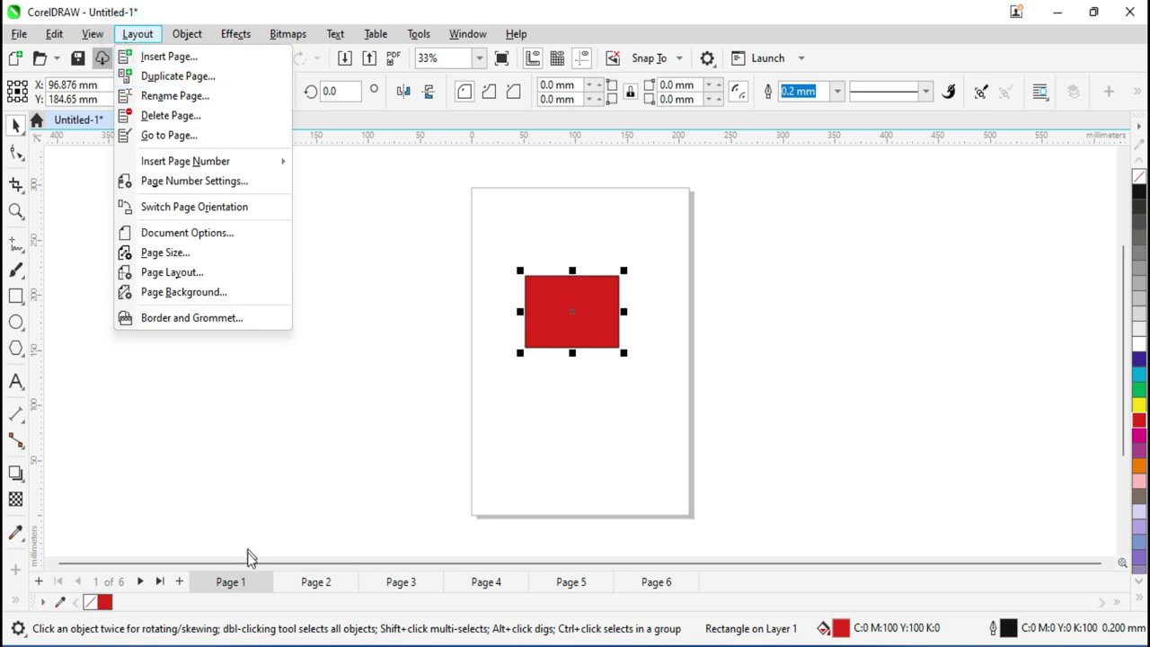
click(269, 585)
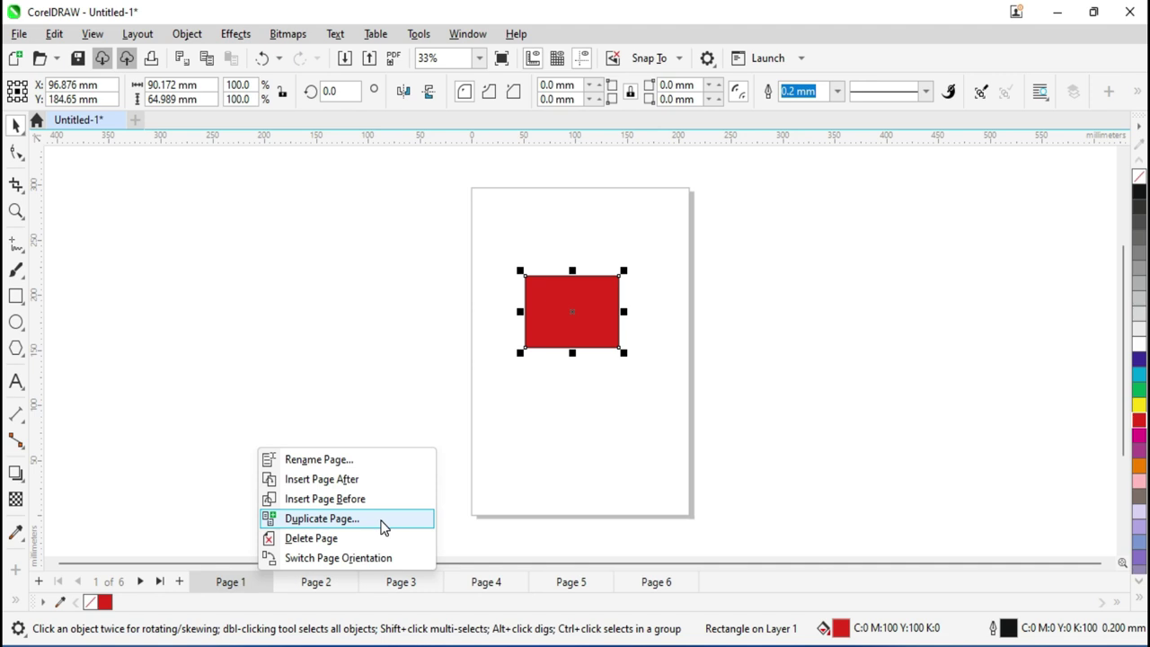
Step: Duplicate Page 1 after itself, copying layers with their contents
click(382, 521)
click(366, 318)
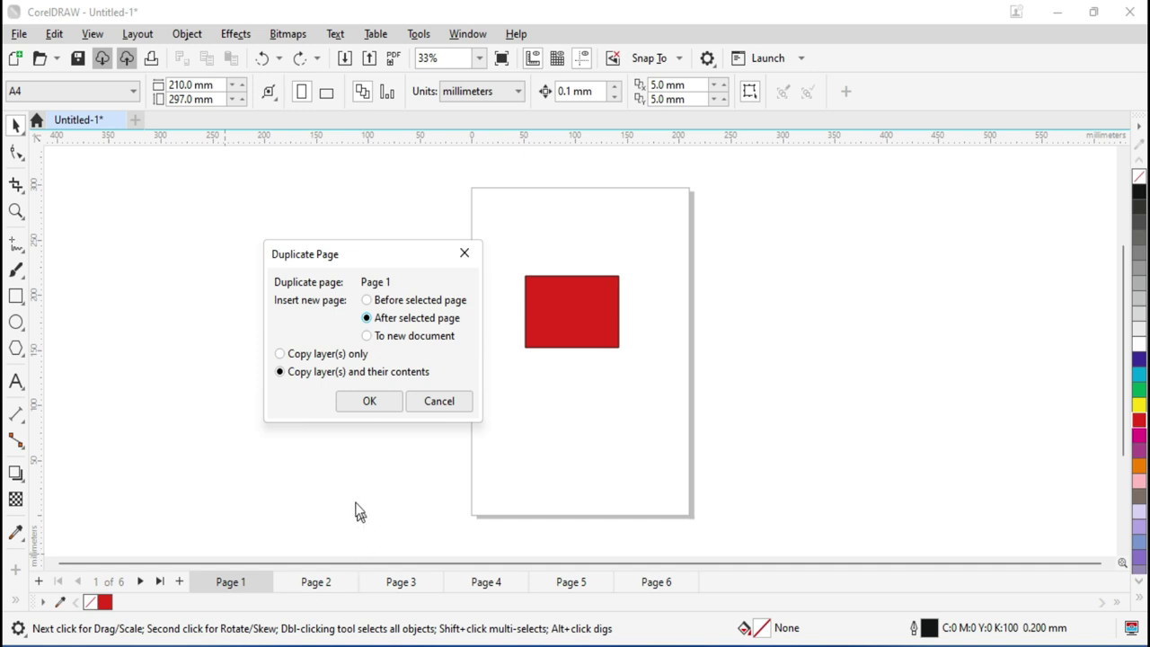
click(375, 339)
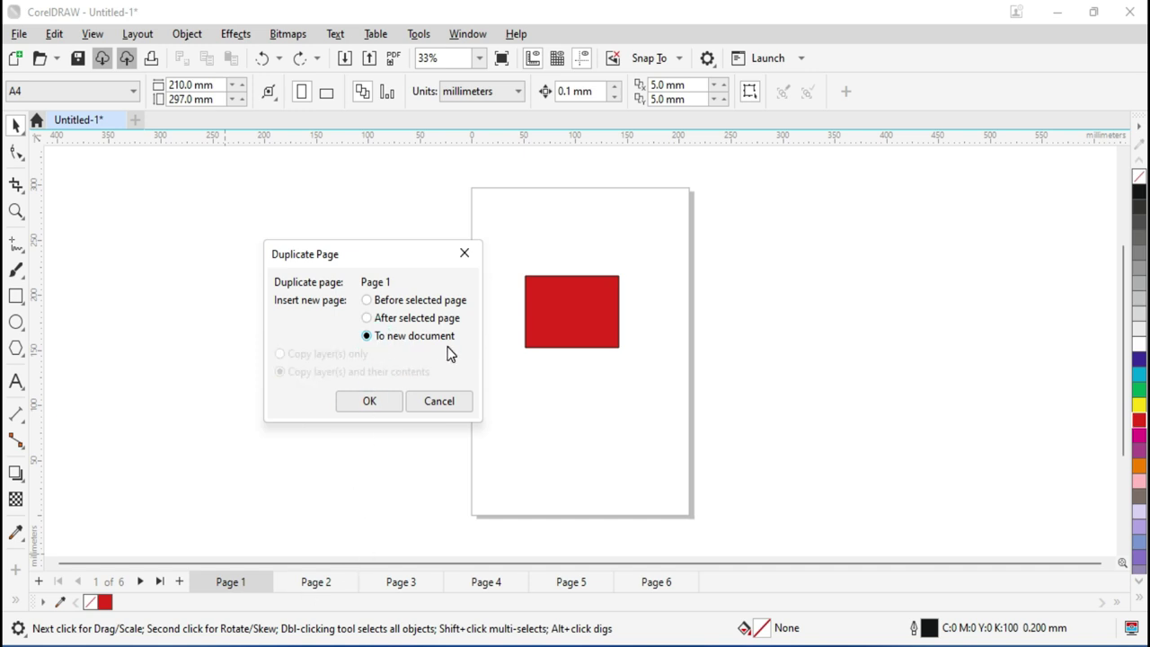
click(411, 321)
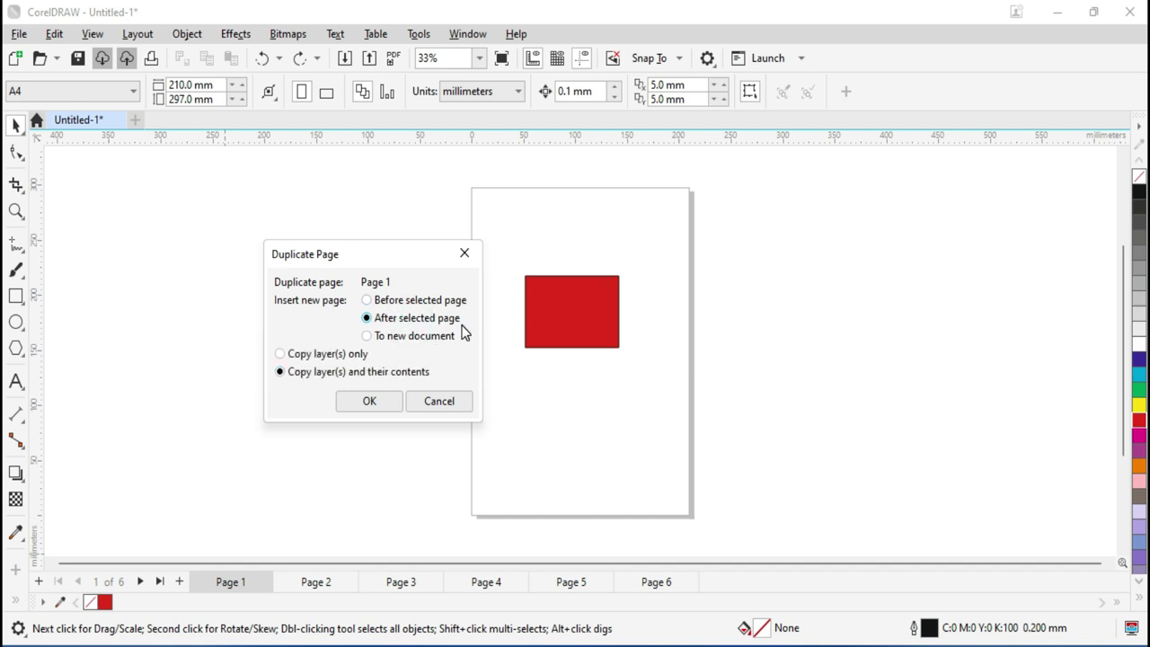
click(285, 355)
click(324, 376)
click(380, 404)
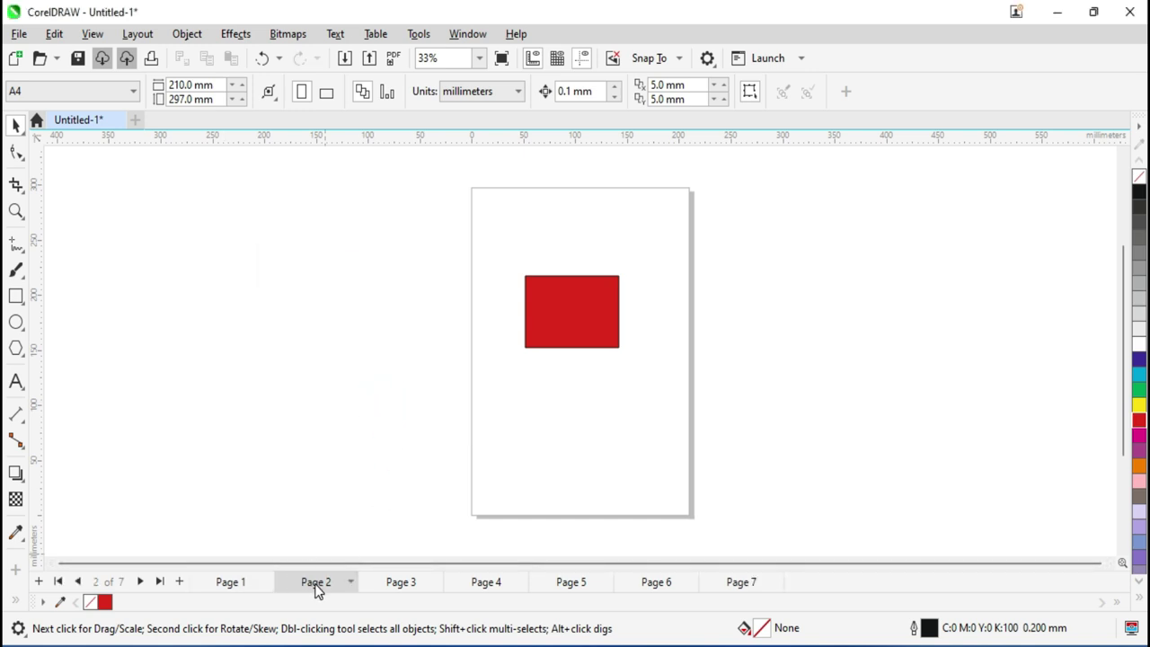
Step: Select the red rectangle on Page 2 and Page 1 in turn, ending on Page 1
drag(414, 217, 675, 398)
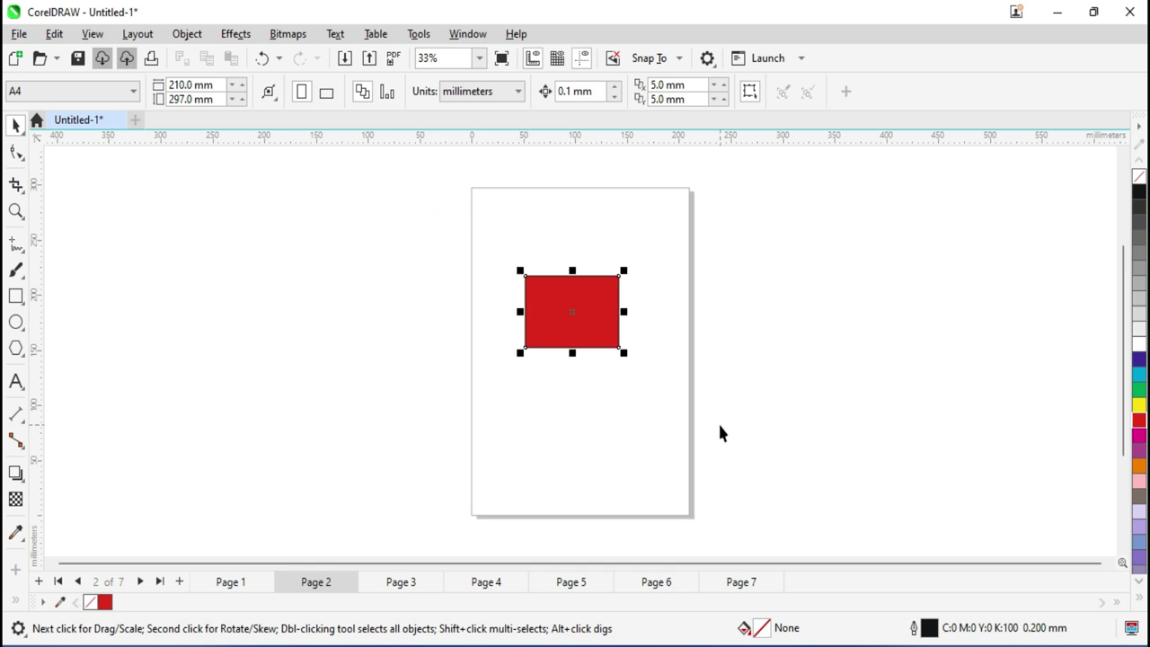
click(226, 584)
drag(386, 222, 629, 358)
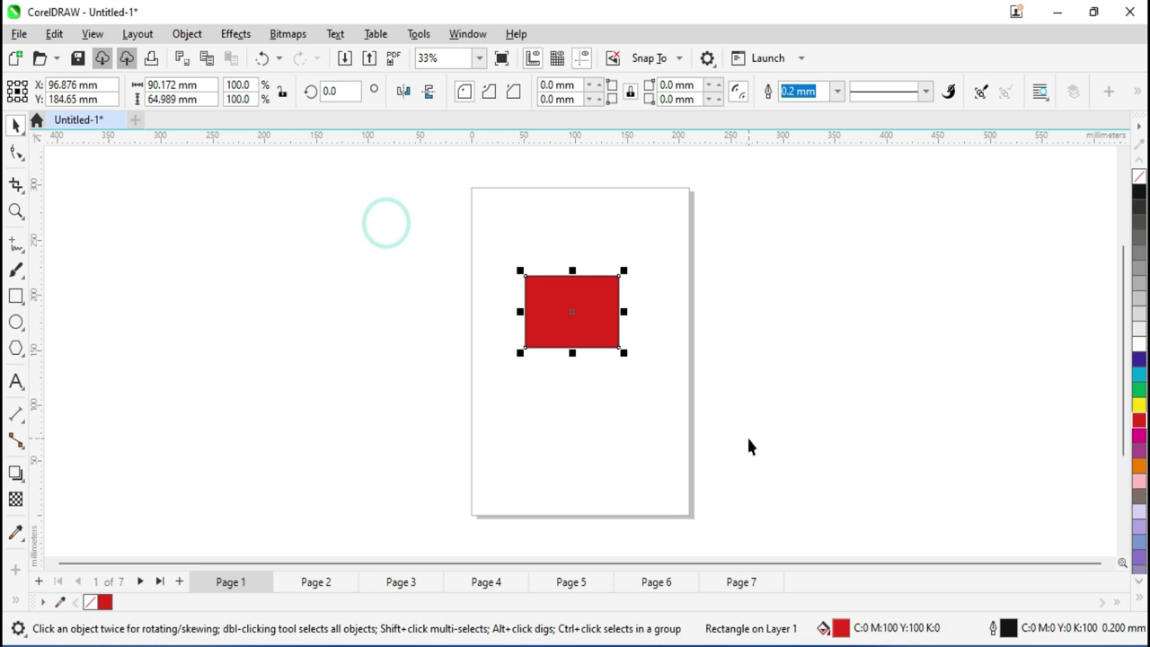
click(319, 583)
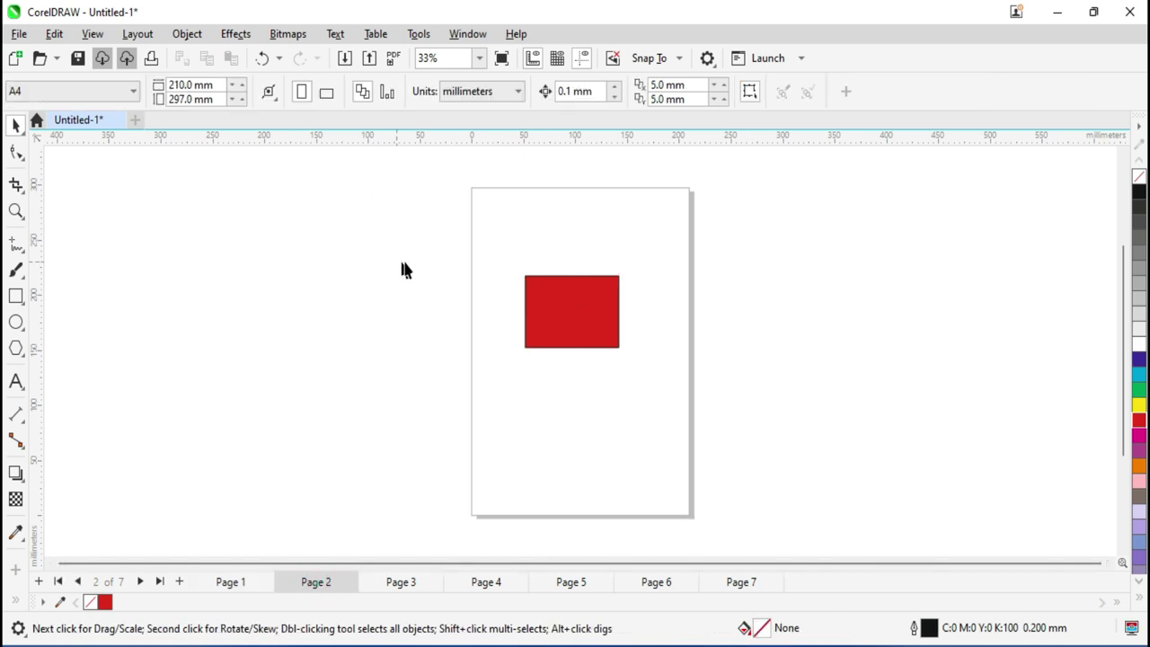
drag(404, 269, 704, 413)
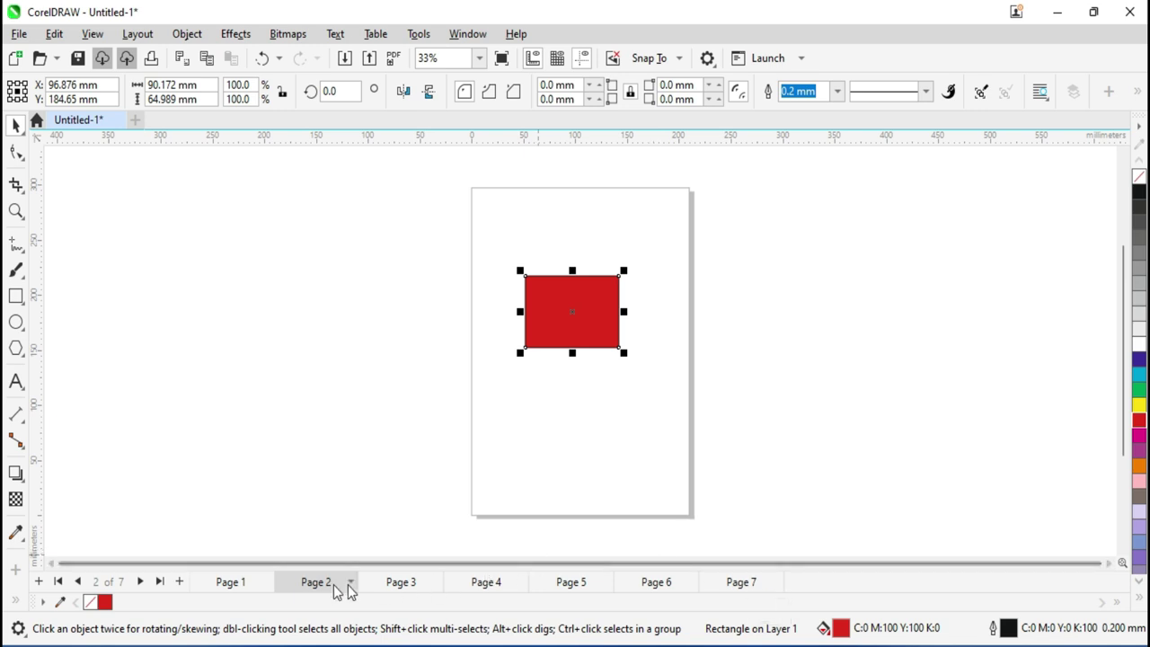
click(231, 582)
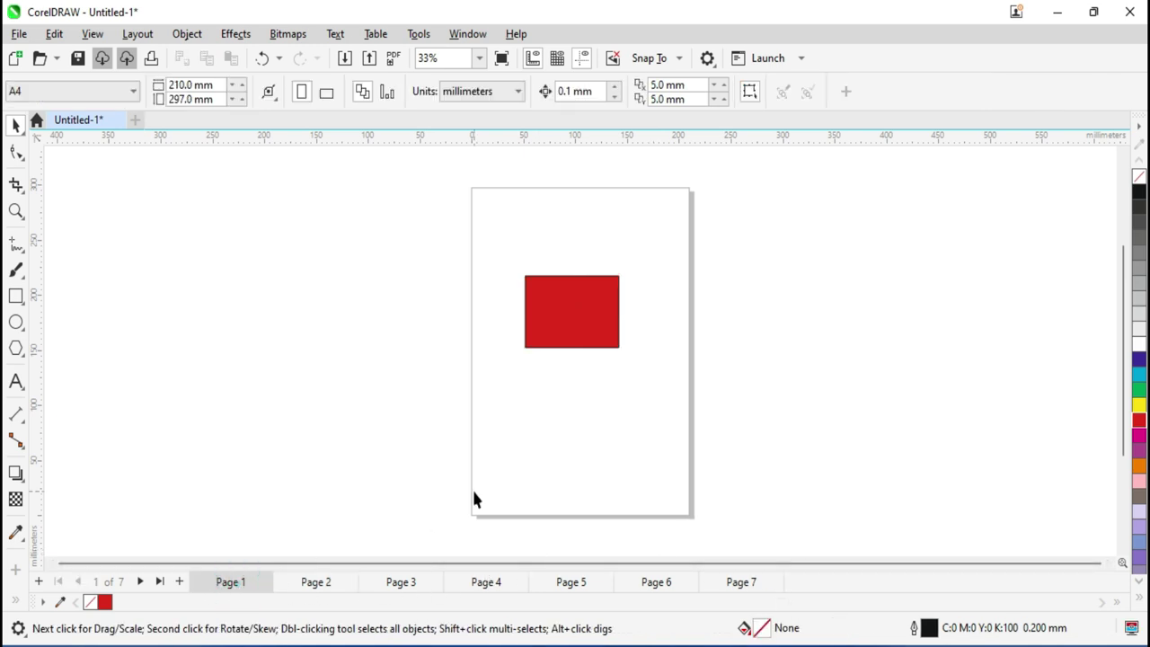
click(138, 33)
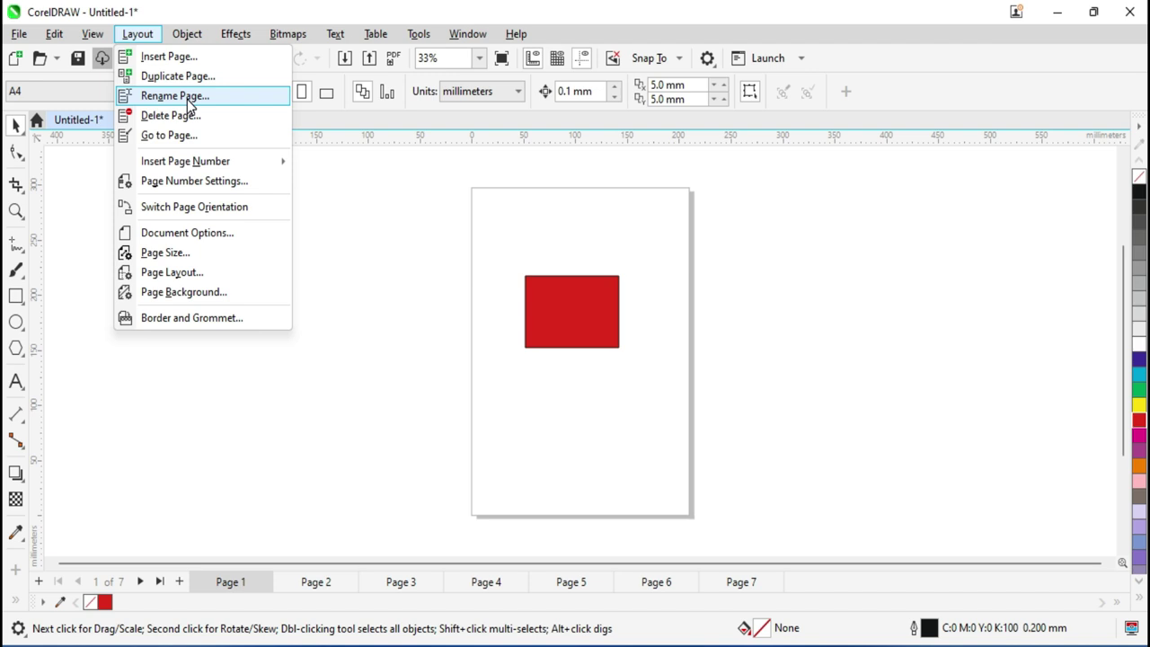
Step: Rename Page 1 to 'Excel'
click(188, 101)
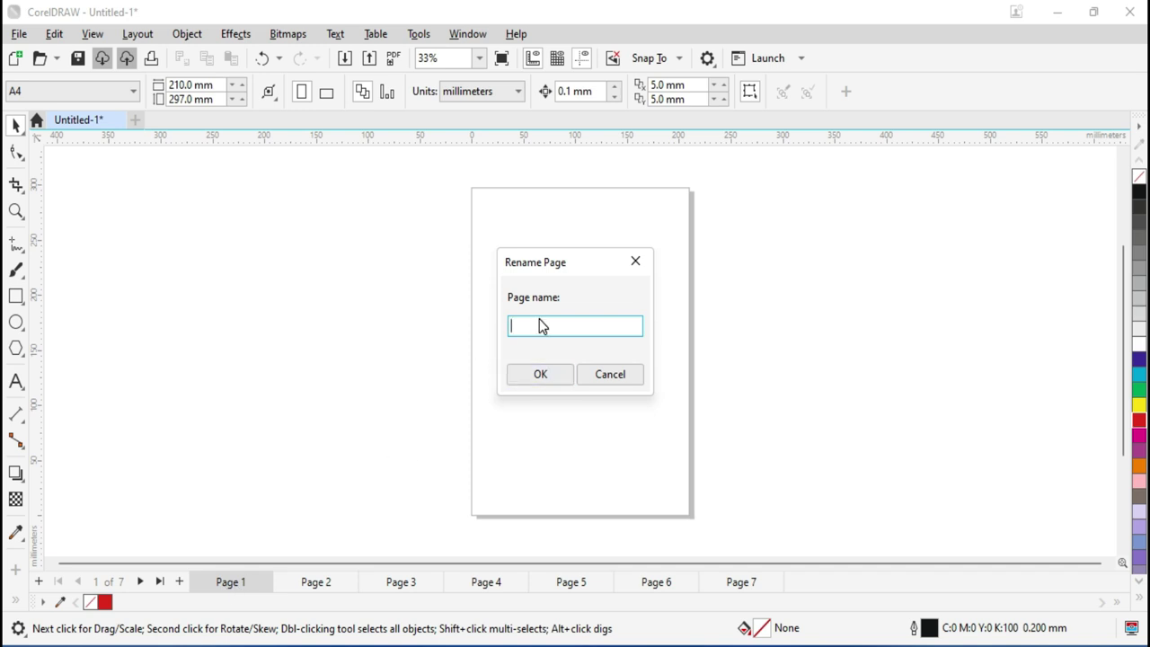
text(Excel)
click(539, 377)
mouse_move(231, 582)
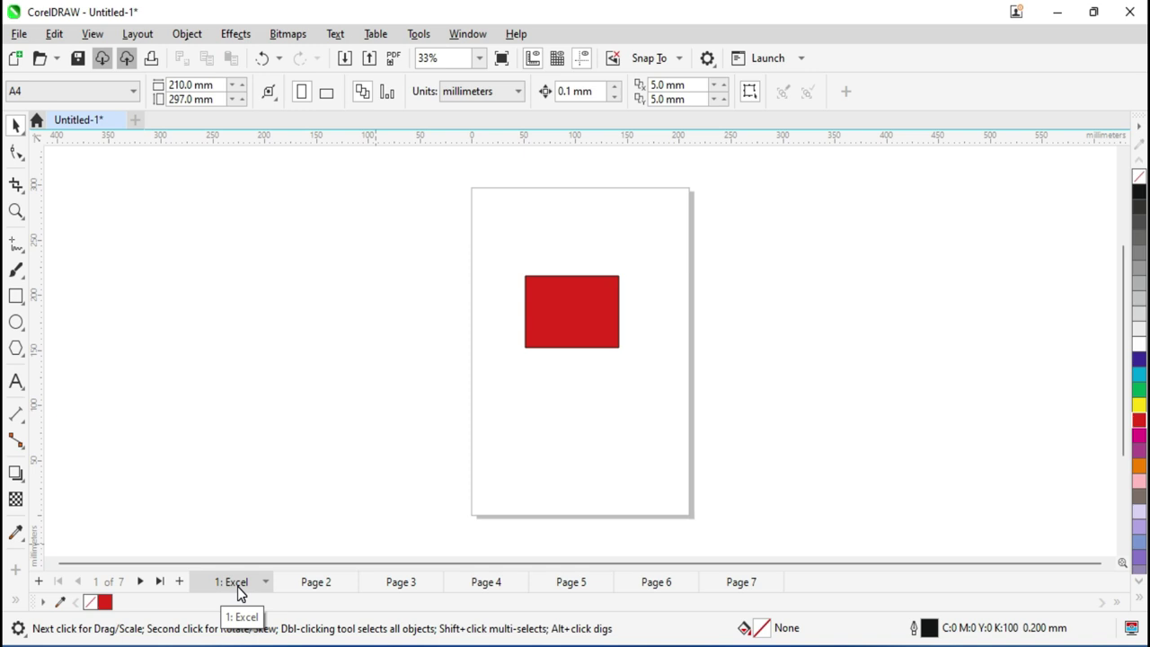
Step: Reopen renaming for the Excel page from its tab and cancel without changes
click(263, 583)
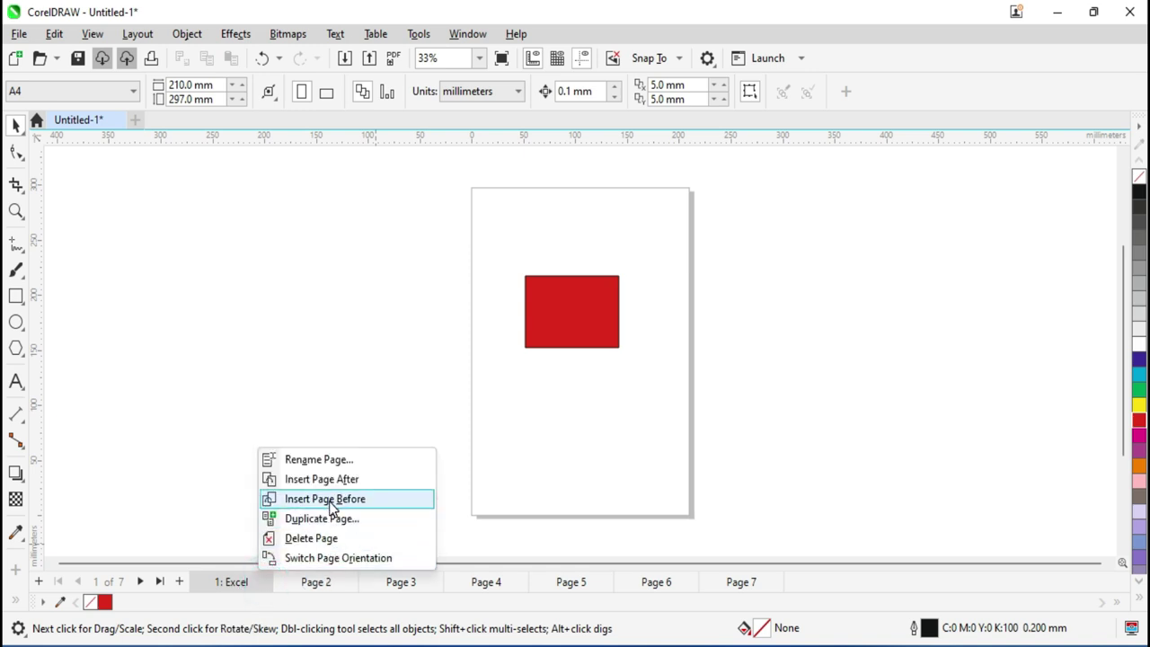
click(352, 461)
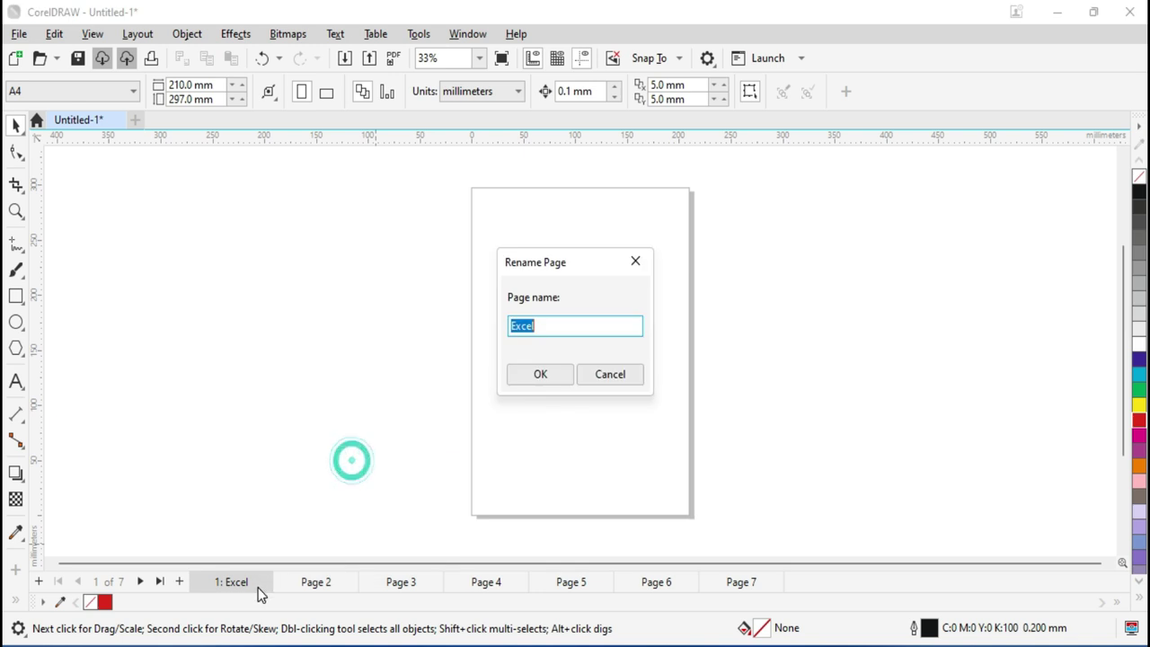
click(610, 374)
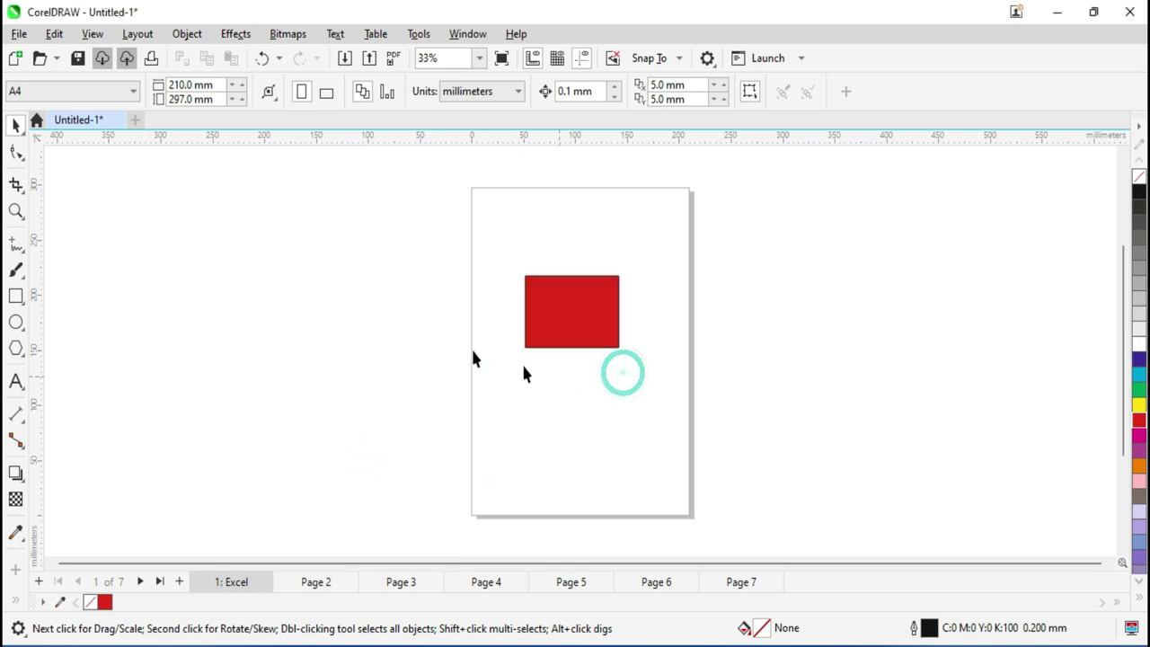
click(137, 35)
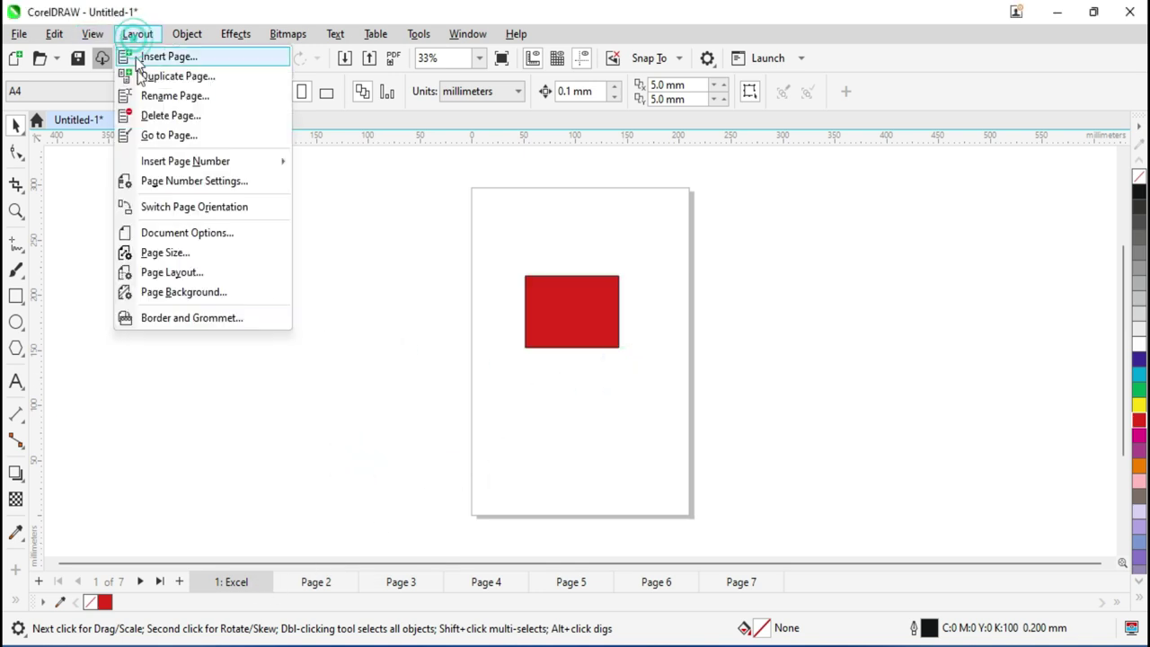
Step: Delete the Excel page, leaving six pages with the red-rectangle copy first
click(190, 123)
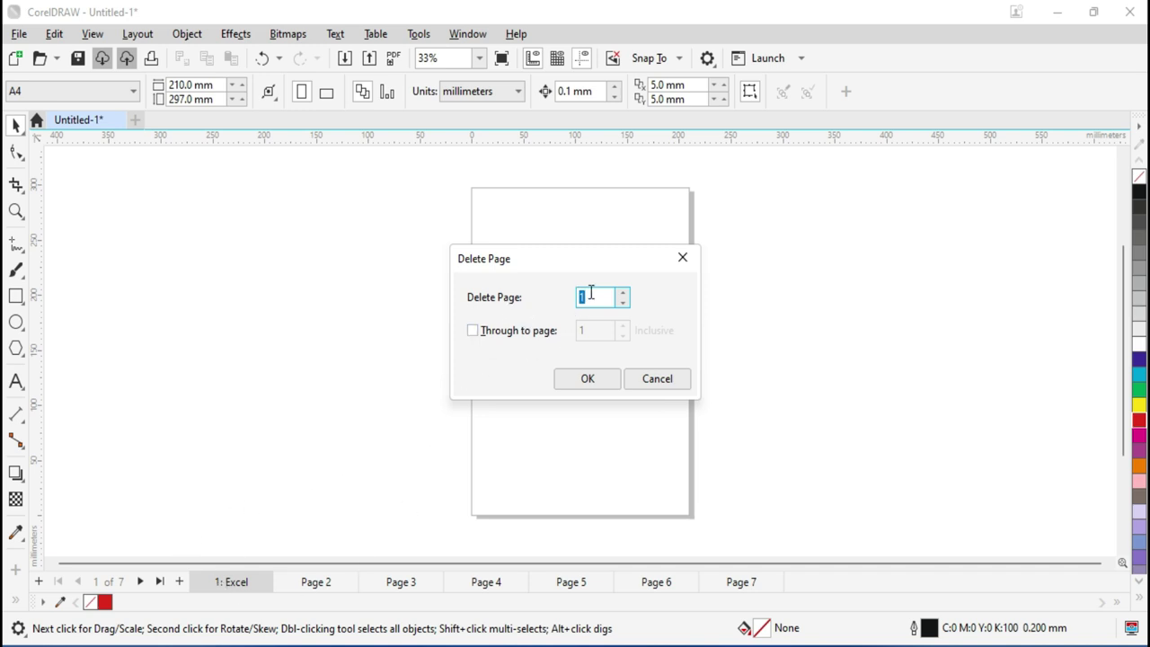
click(589, 380)
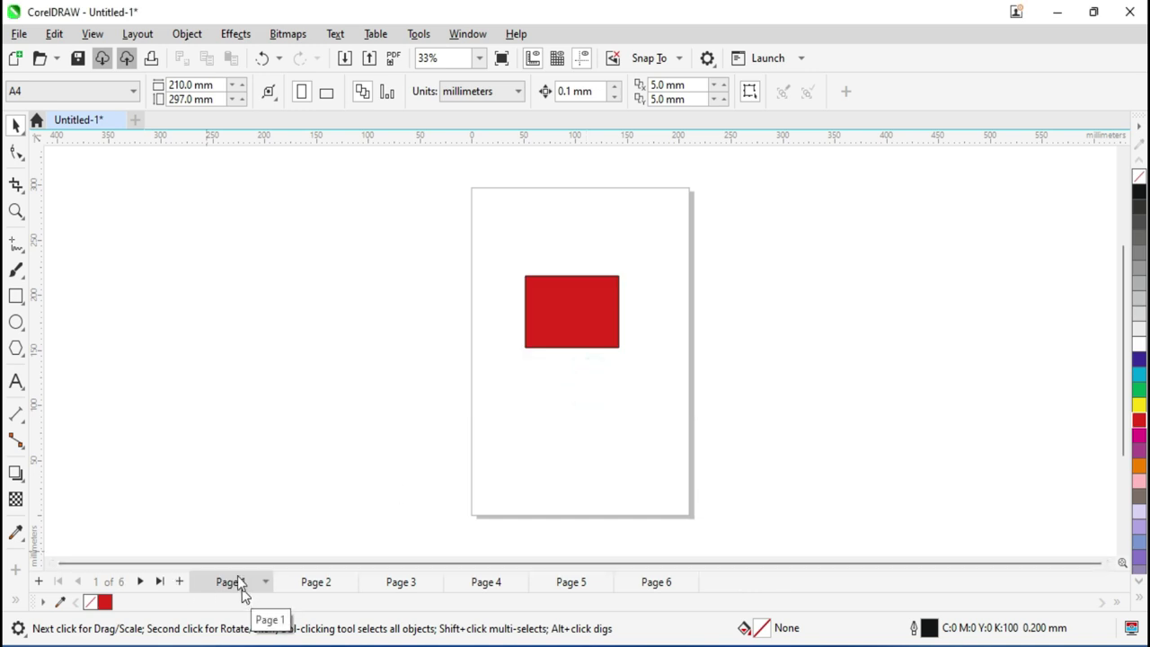
Step: Delete pages 2 through 4 in one go with Delete Page's Through to page option
click(153, 33)
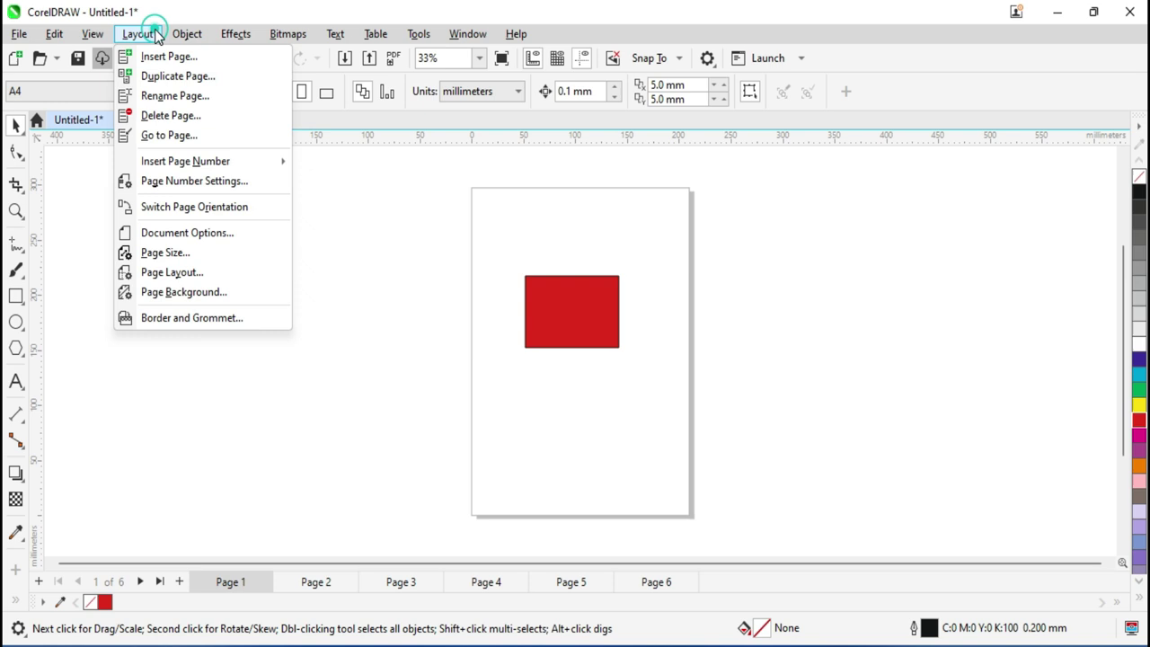
click(170, 117)
click(475, 330)
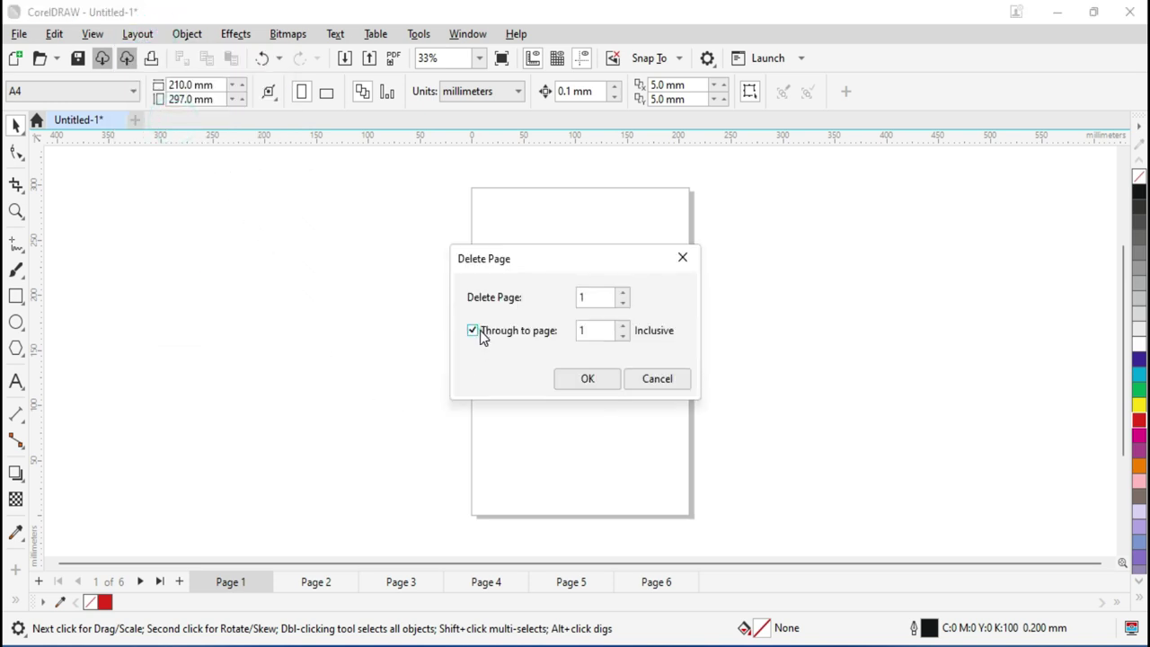
click(586, 297)
double_click(586, 296)
double_click(589, 330)
text(3)
click(585, 296)
double_click(585, 297)
double_click(597, 331)
text(4)
click(584, 381)
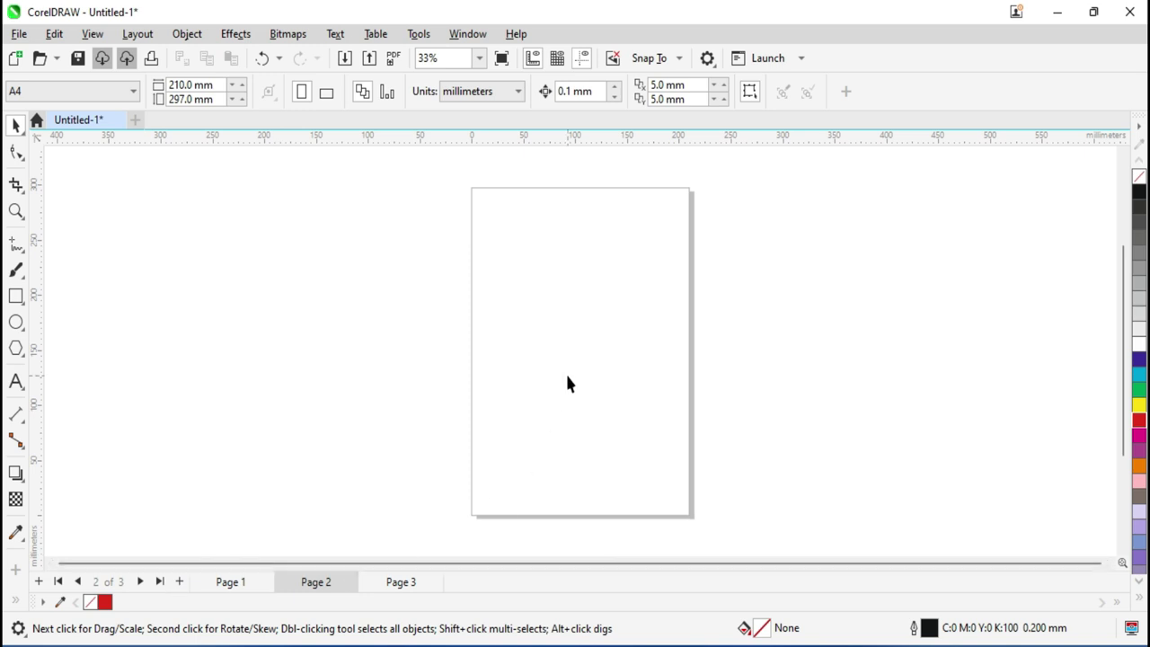
Step: Jump to Page 1, the page with the red rectangle, via Go to Page
click(138, 33)
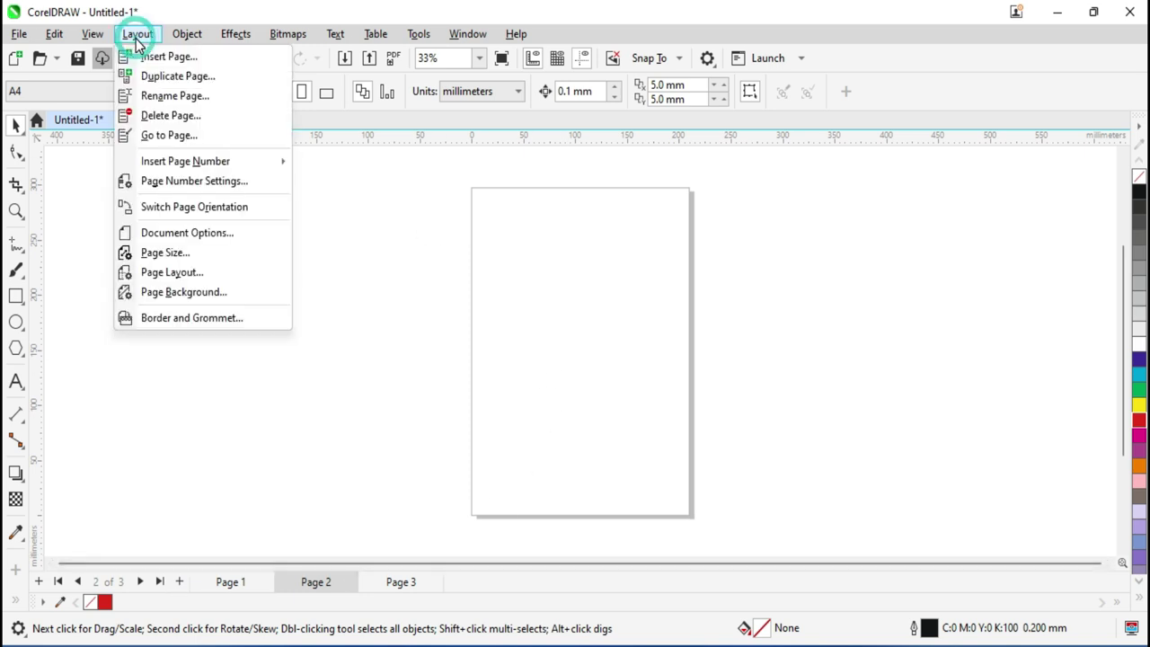
click(187, 137)
drag(562, 275, 270, 249)
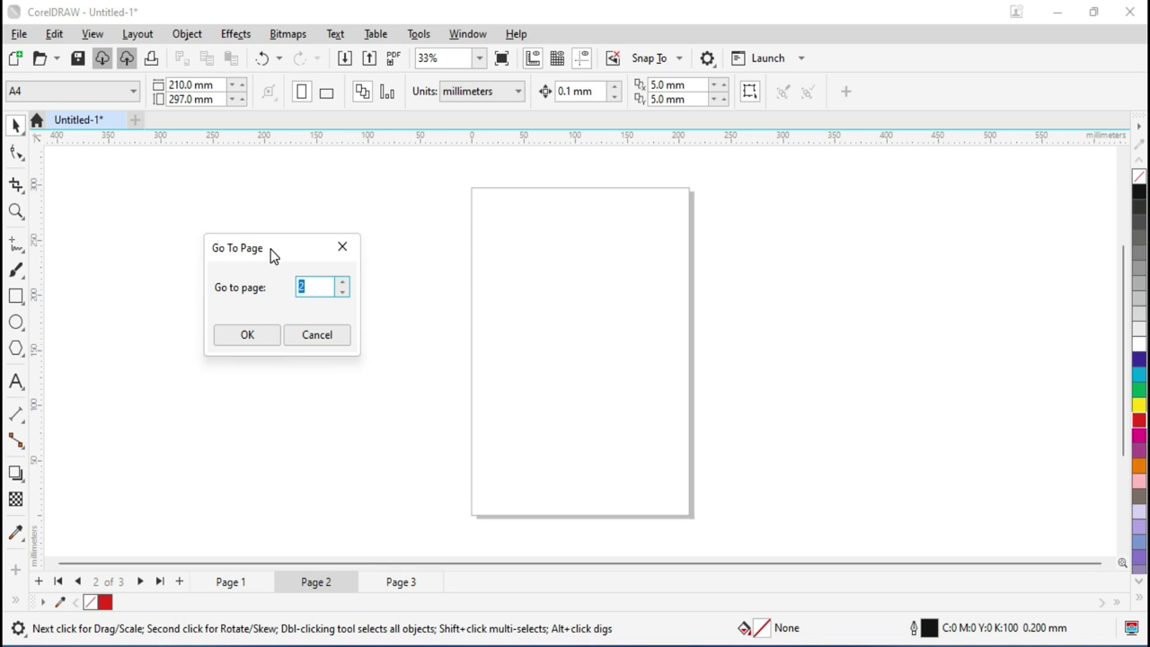
text(1)
click(229, 338)
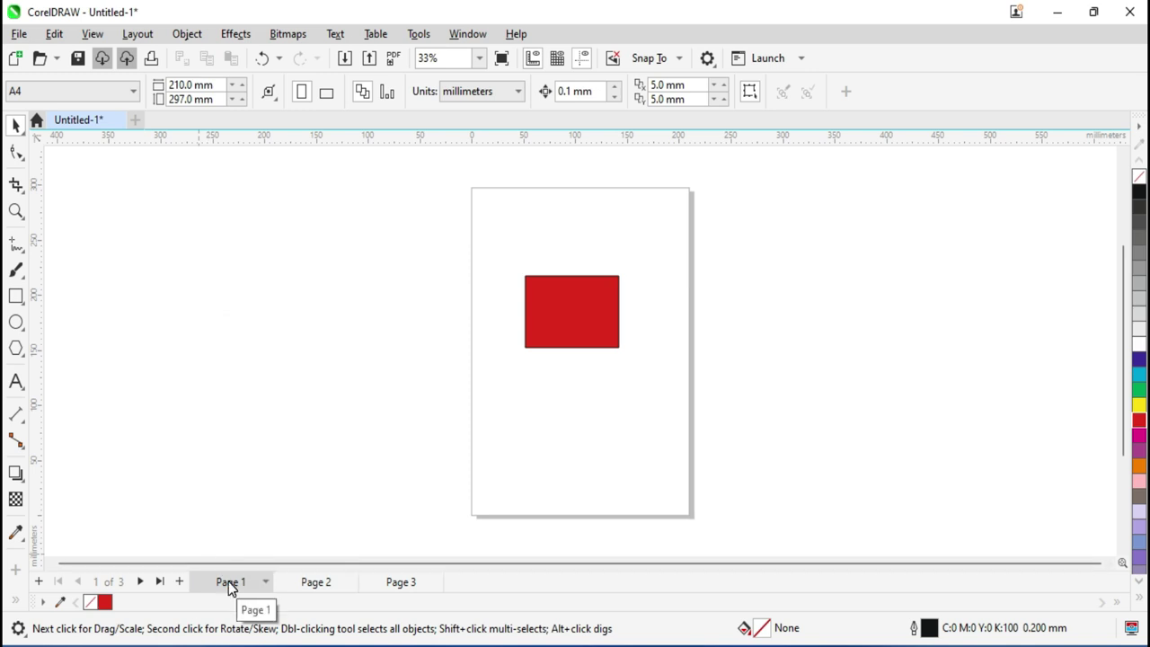
click(144, 34)
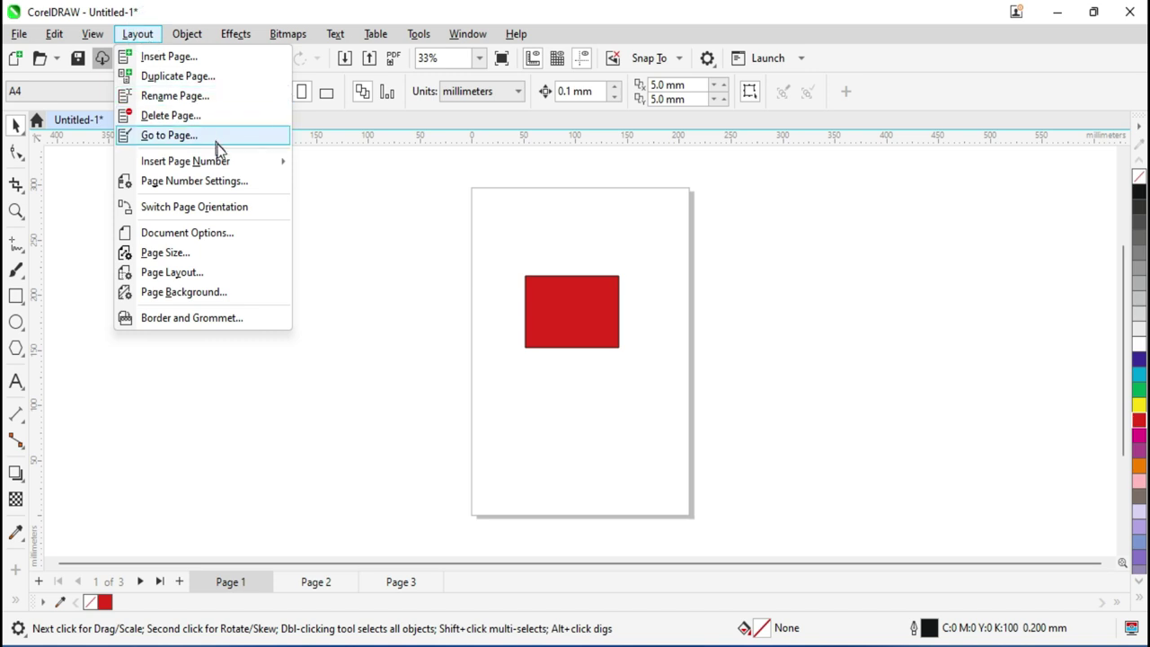
mouse_move(185, 160)
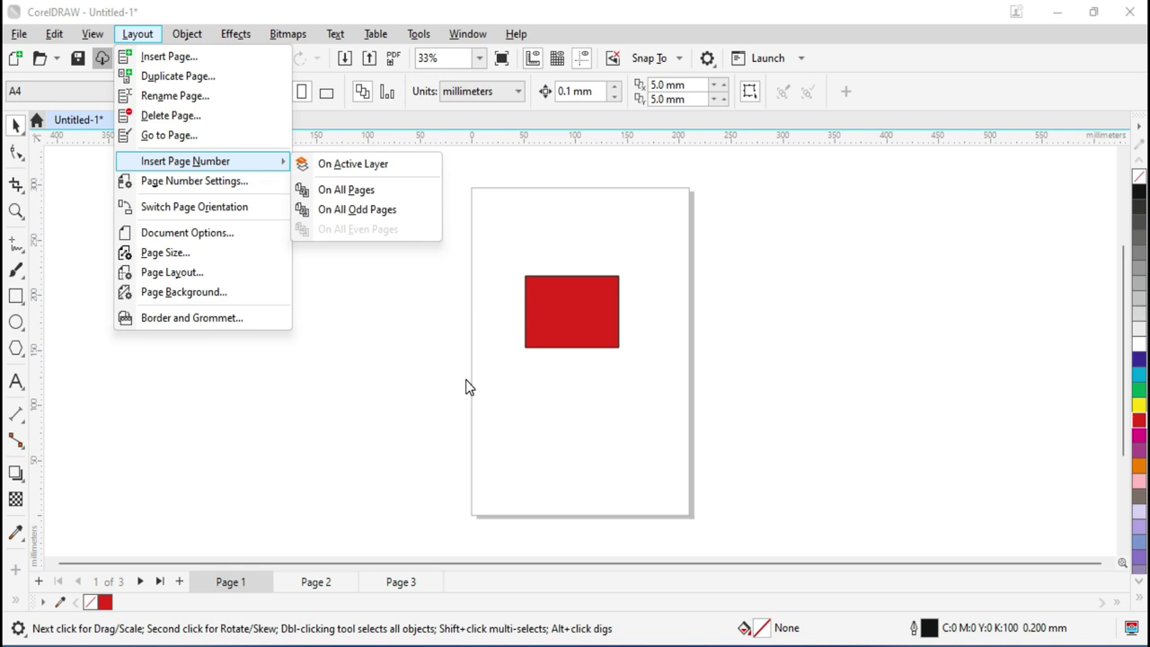
click(359, 165)
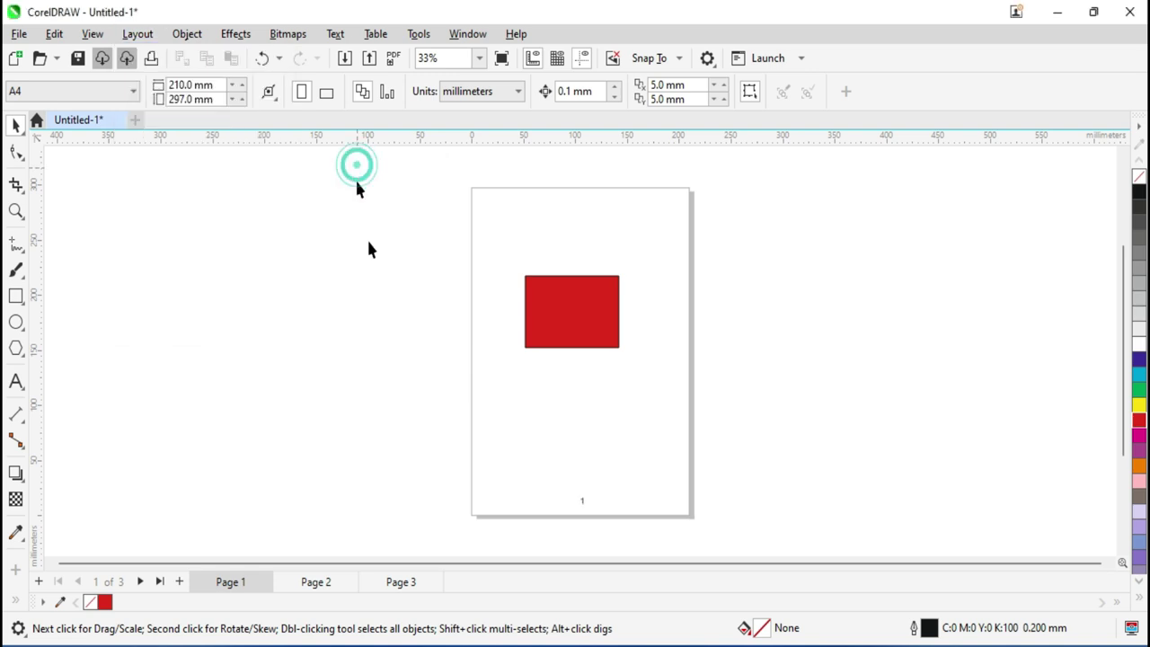
scroll(580, 537, up, 3)
scroll(592, 458, up, 3)
drag(482, 374, 685, 508)
scroll(674, 413, down, 1)
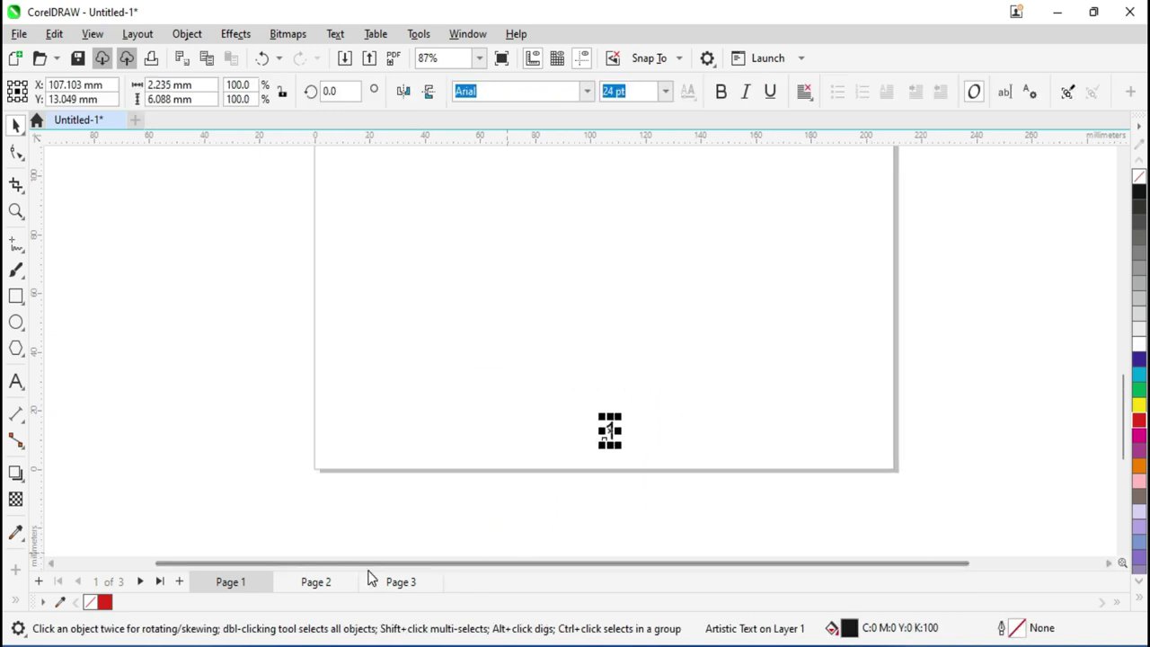
click(316, 582)
drag(514, 388, 706, 506)
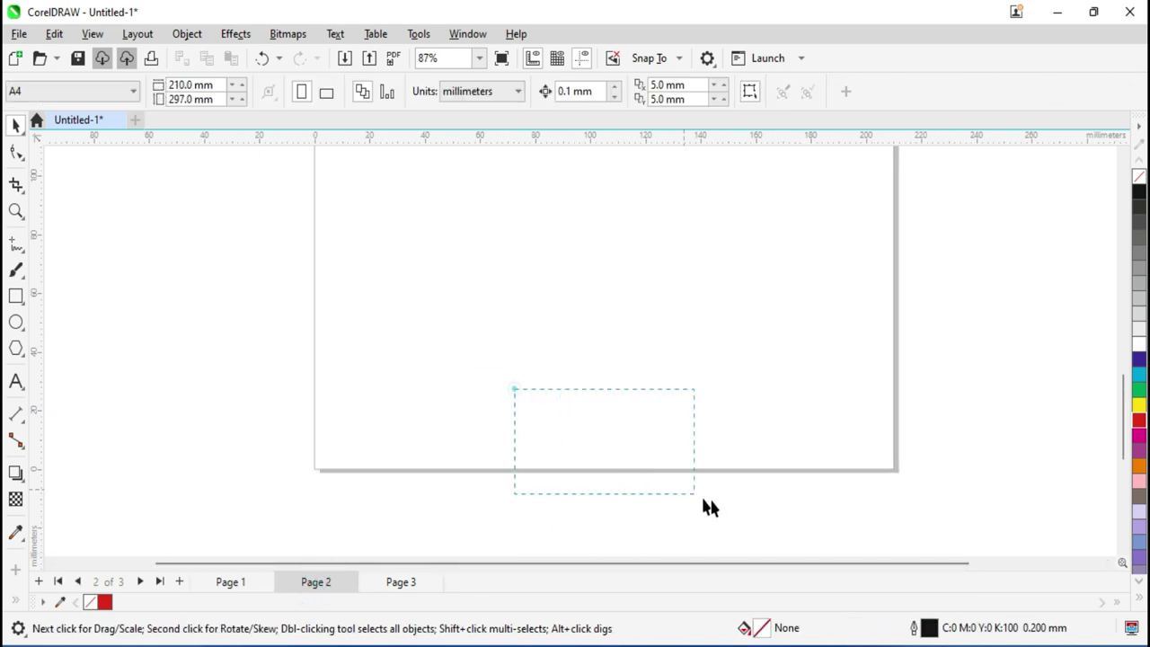
scroll(741, 509, down, 3)
scroll(701, 499, down, 2)
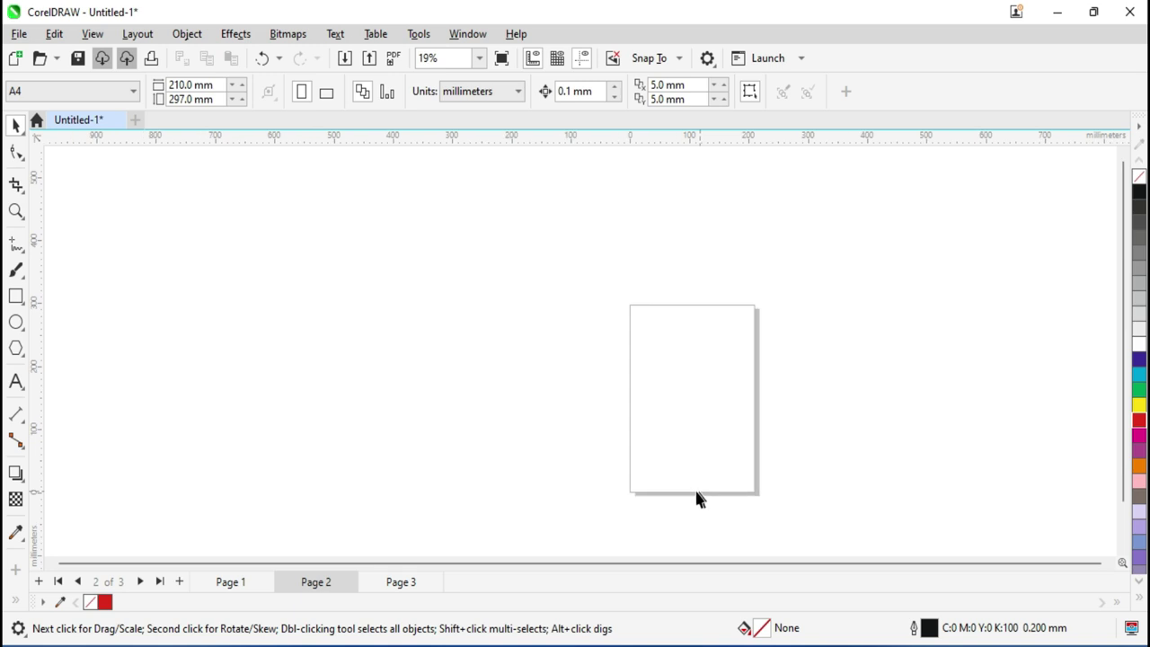
click(230, 582)
click(587, 434)
key(Delete)
Step: Insert page numbers on all pages
click(129, 36)
mouse_move(185, 161)
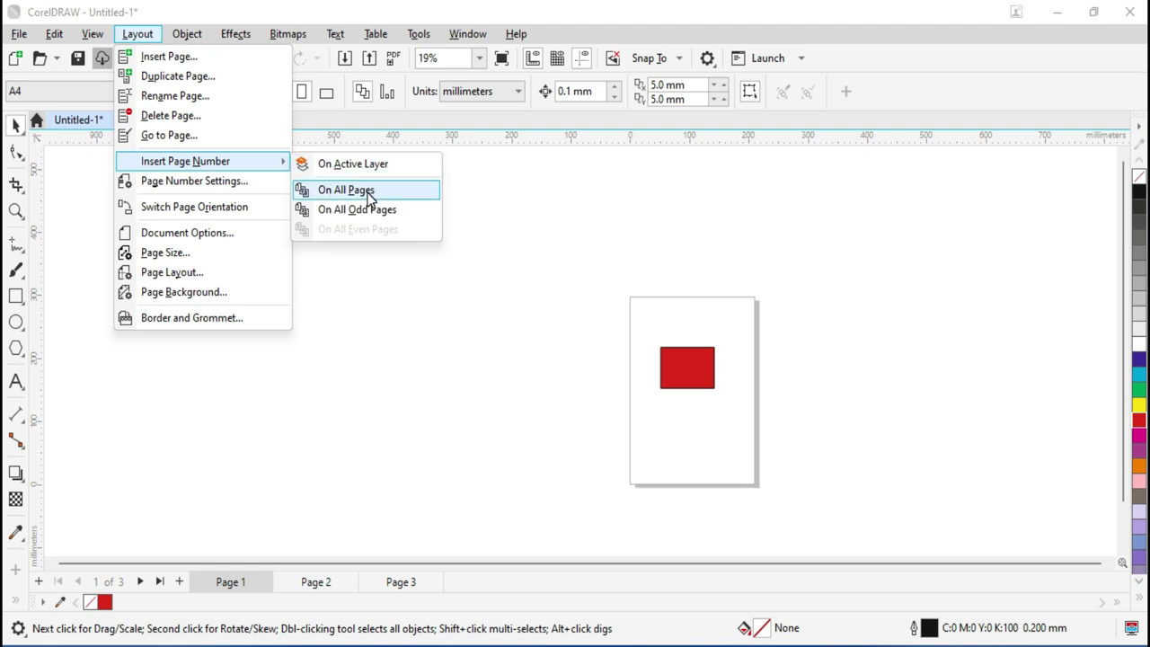
click(373, 195)
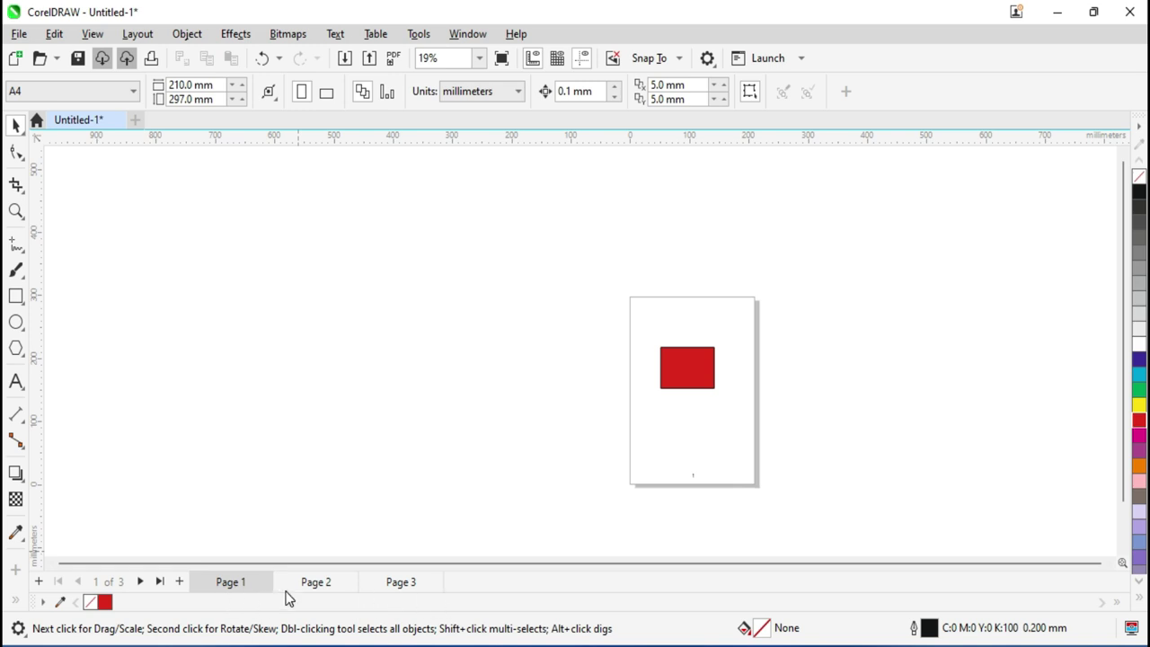
scroll(733, 455, up, 2)
scroll(746, 449, up, 2)
scroll(746, 449, up, 2)
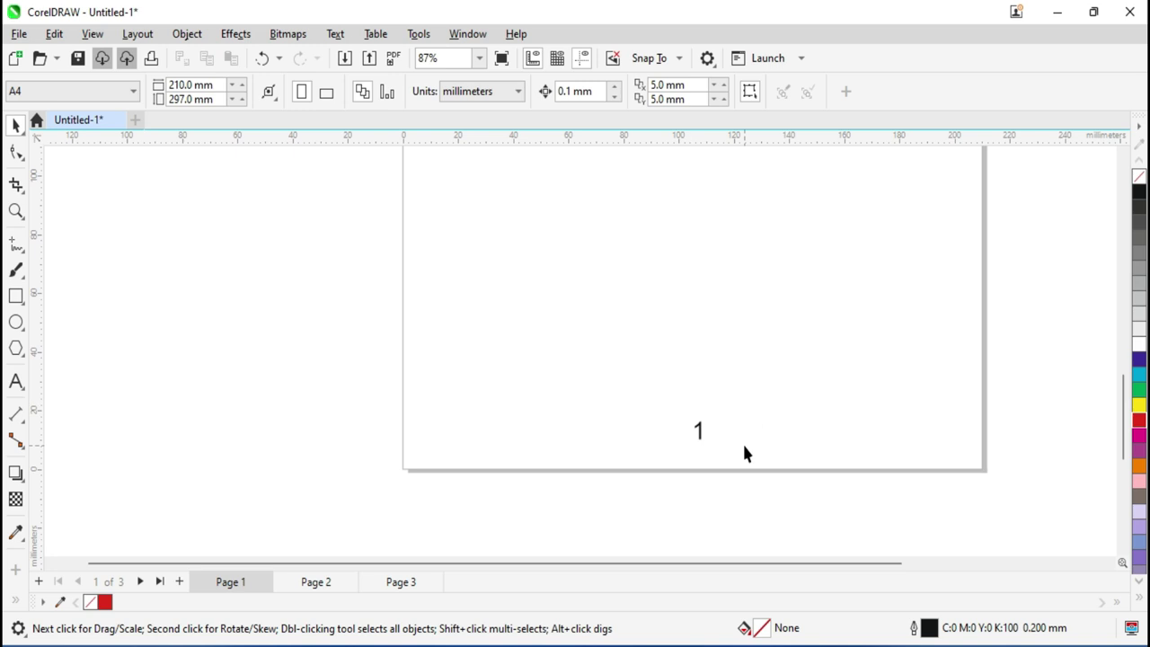
Step: Inspect the inserted page numbers 2 and 3 on Pages 2 and 3
click(315, 582)
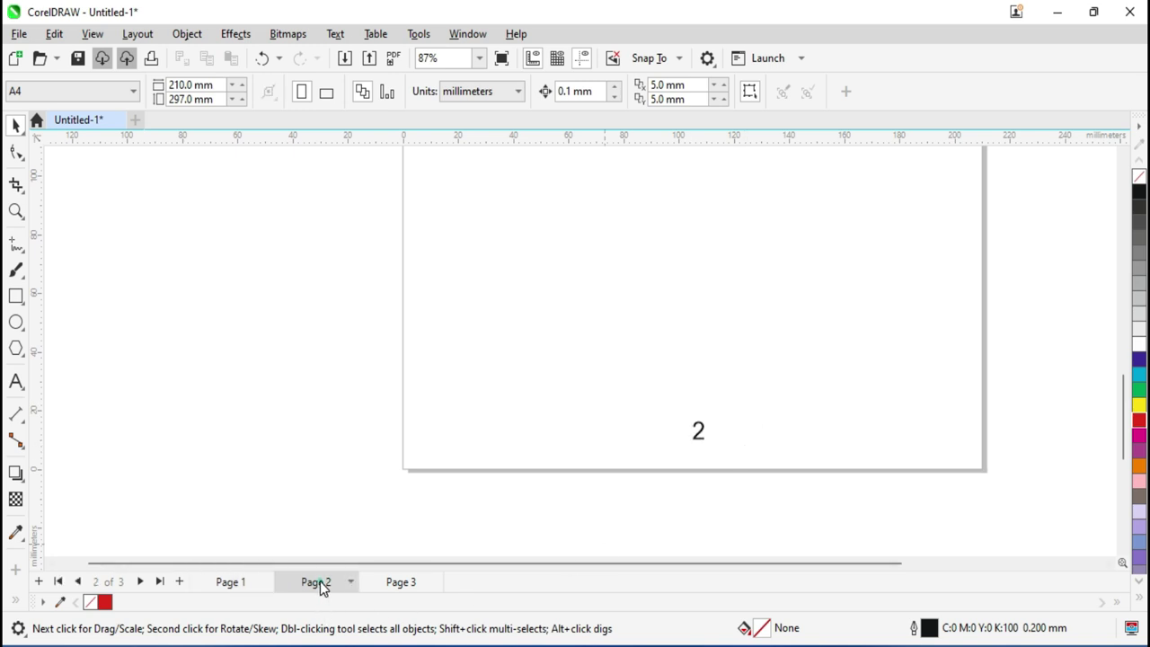
drag(582, 376, 814, 518)
click(775, 506)
click(396, 585)
drag(616, 372, 800, 524)
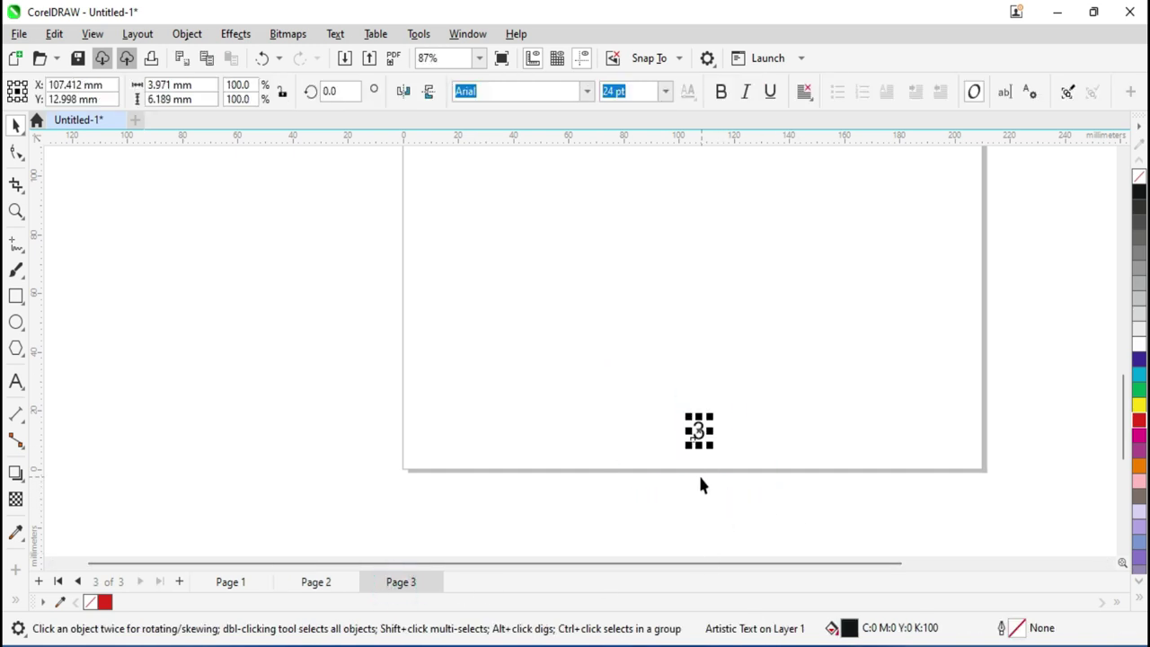
scroll(701, 481, down, 2)
scroll(700, 480, down, 2)
click(595, 403)
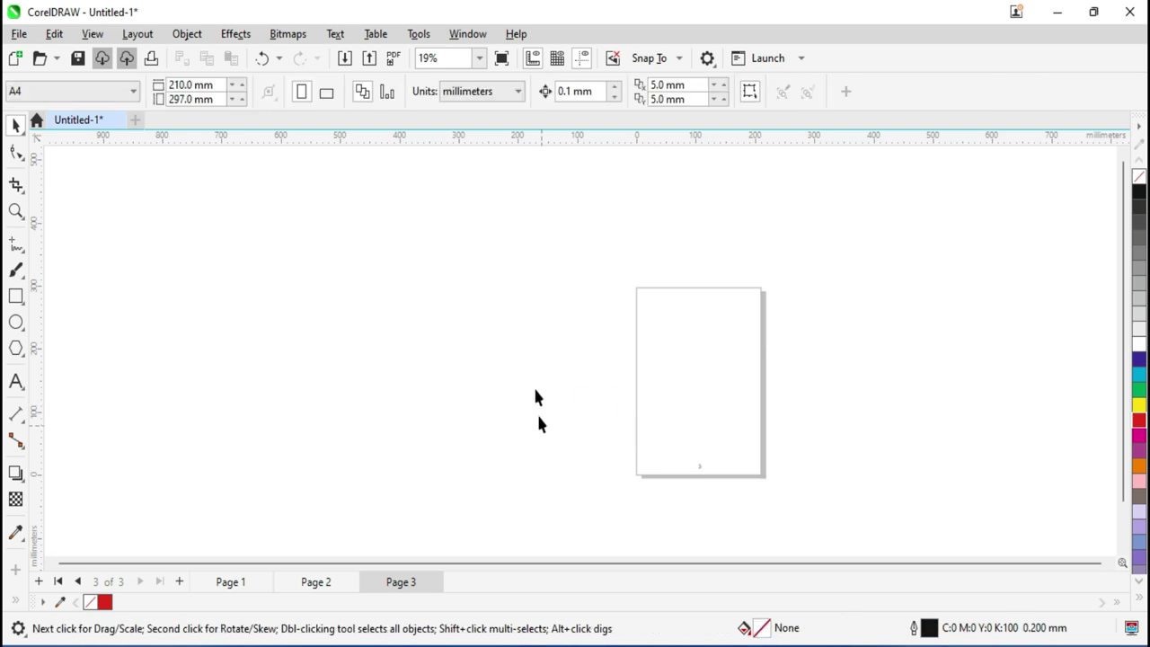
Step: Undo the page number insertion and check Pages 2, 3 and 1, ending on Page 3
click(491, 406)
key(Page_Up)
key(Page_Up)
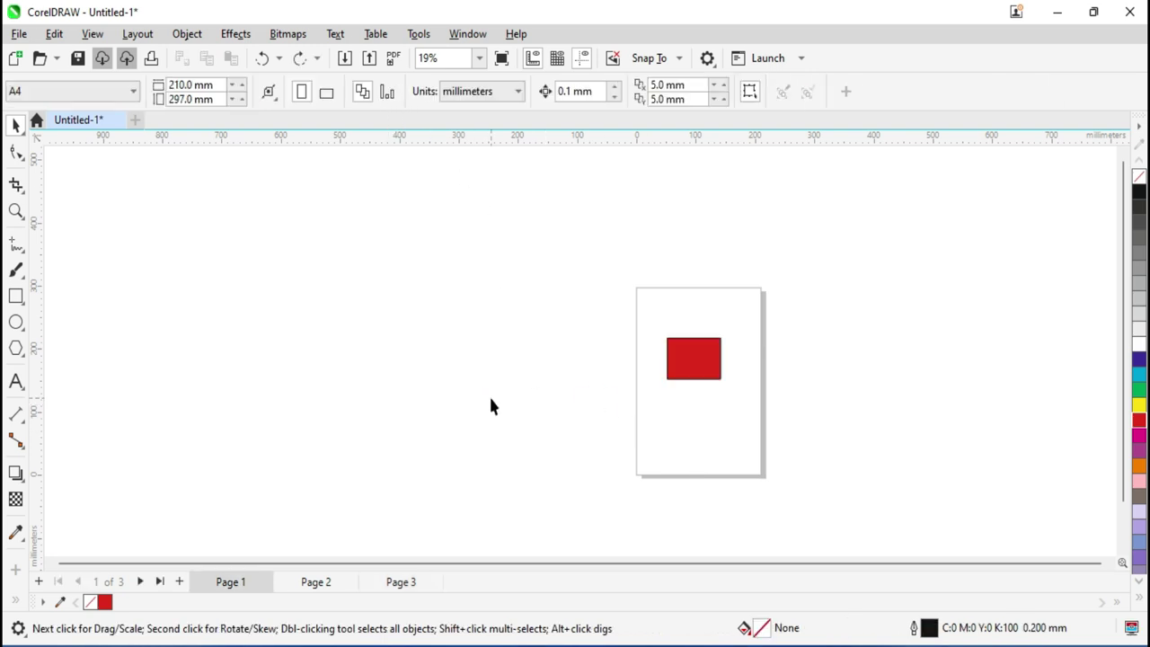
click(308, 582)
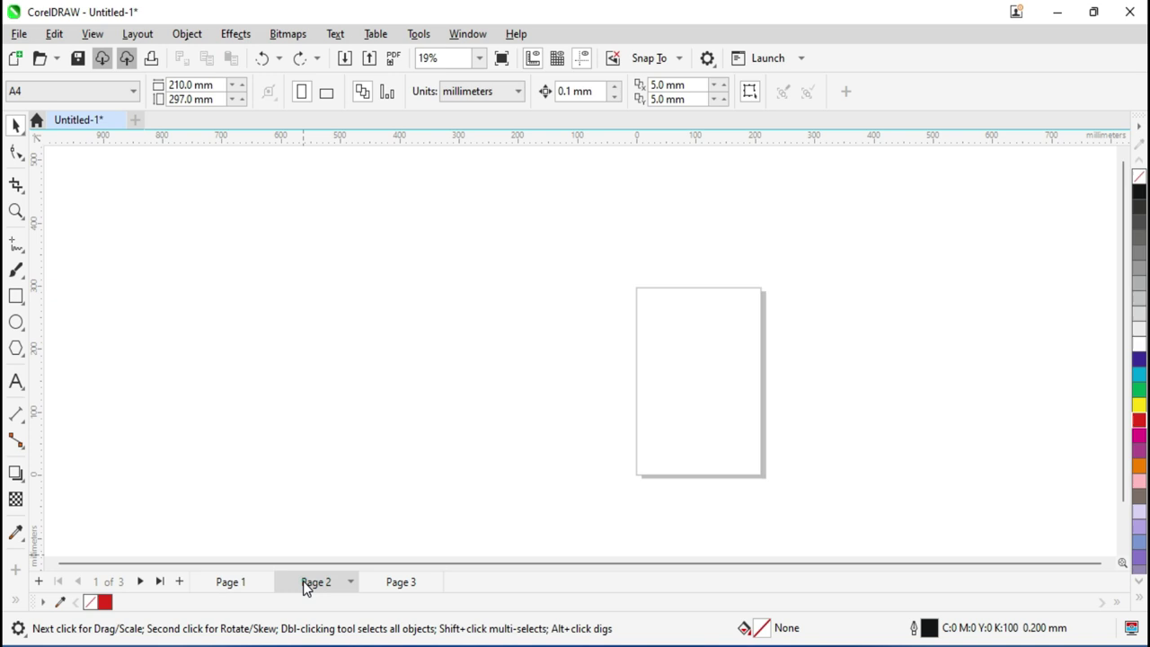
click(401, 582)
click(231, 582)
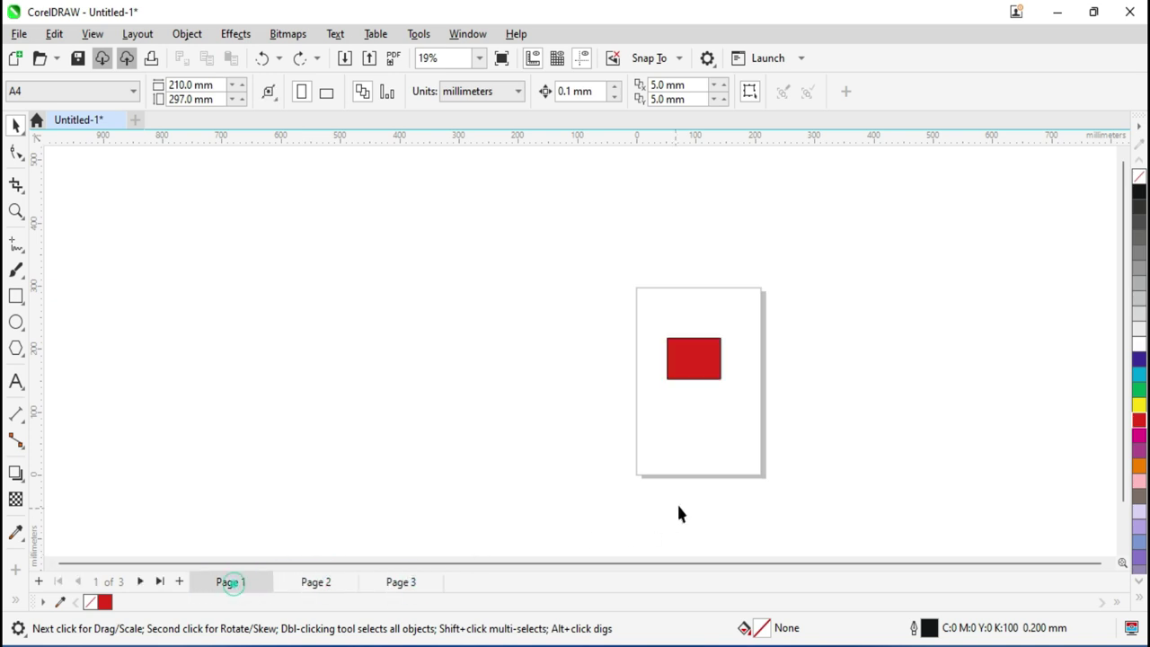
scroll(718, 472, up, 2)
click(406, 581)
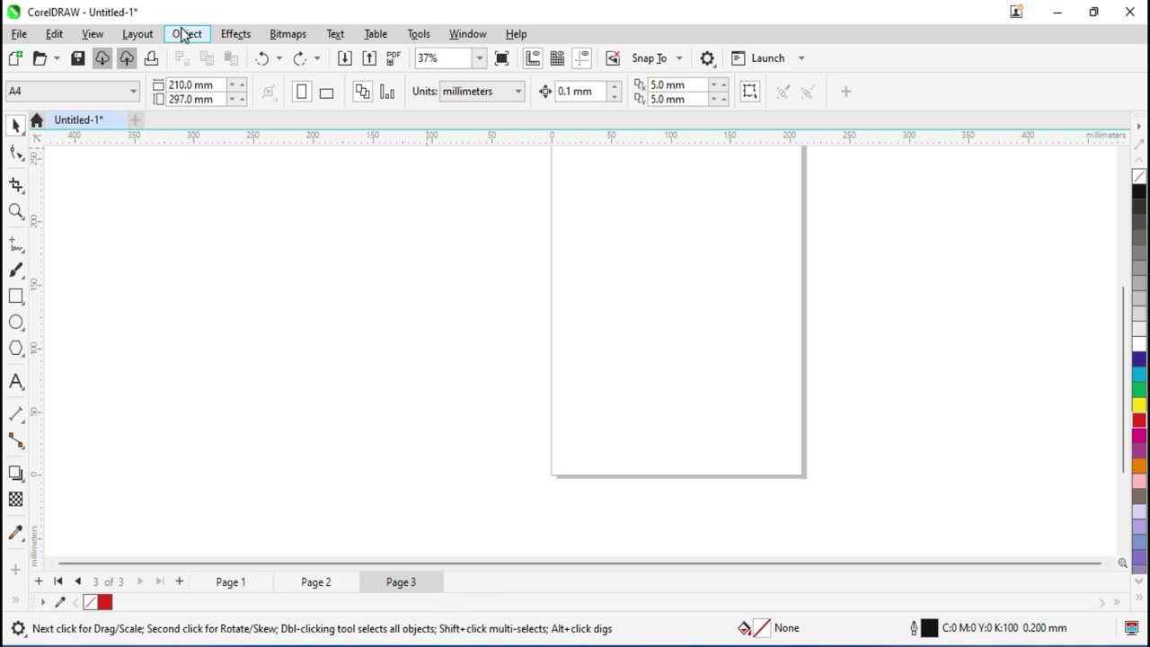
Step: Insert page numbers on all odd pages
click(139, 36)
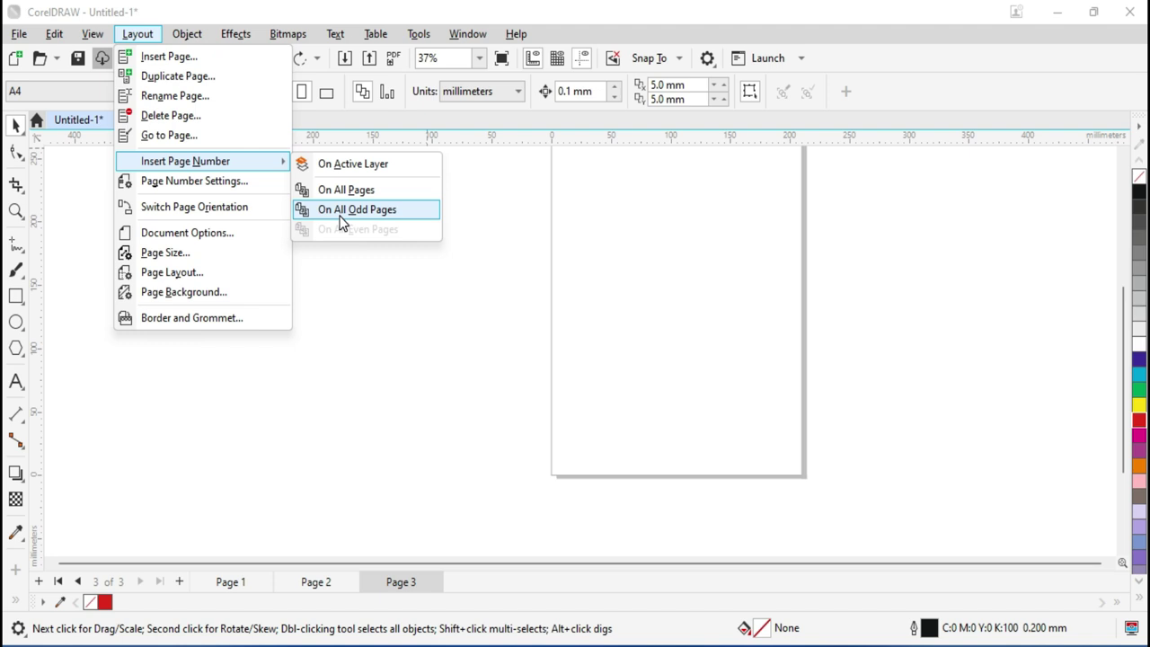
click(341, 212)
scroll(709, 499, up, 2)
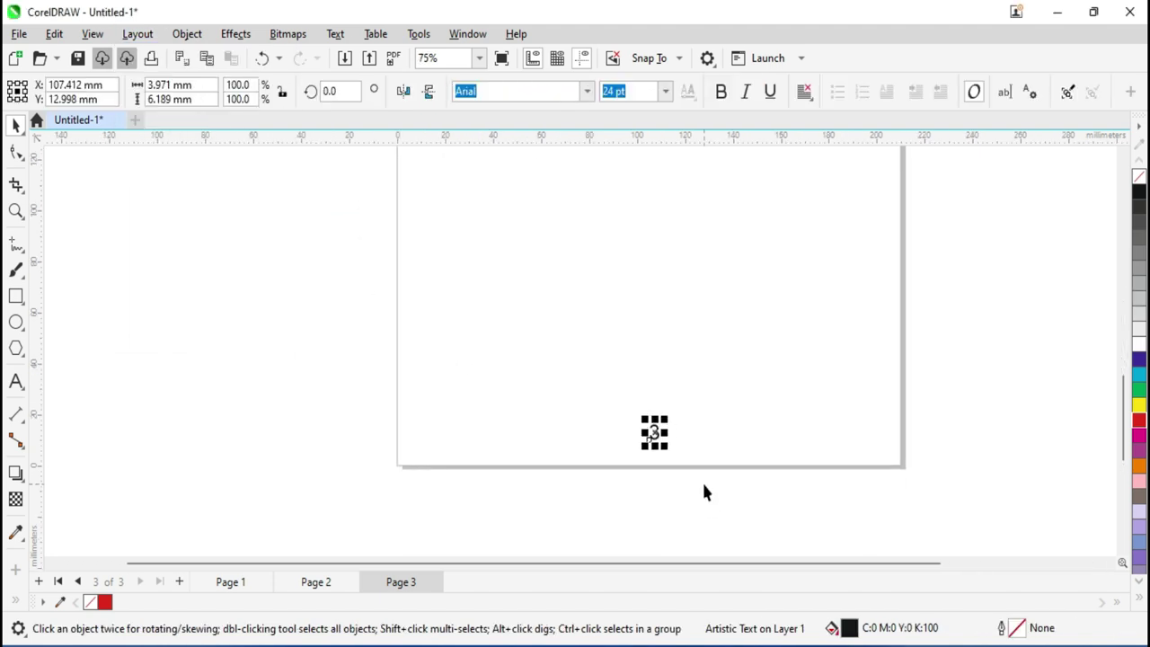
scroll(703, 490, up, 2)
click(710, 484)
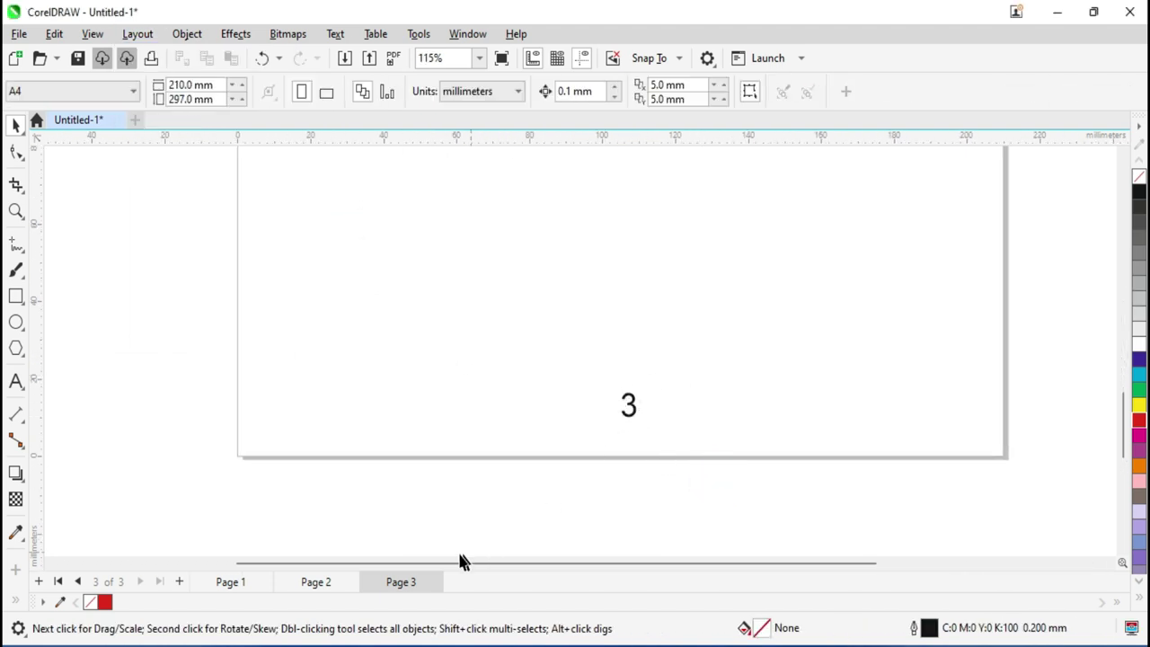
Step: Add Pages 4 and 5 after Page 3 to see the odd-page number 5
mouse_move(400, 582)
click(436, 584)
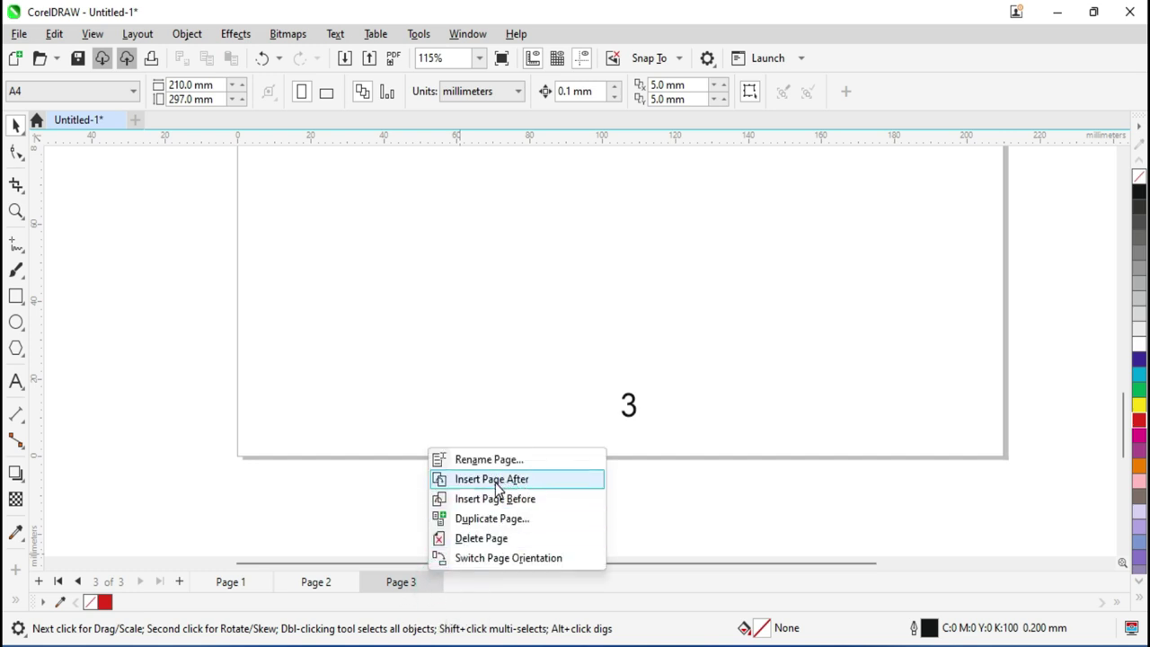
click(520, 486)
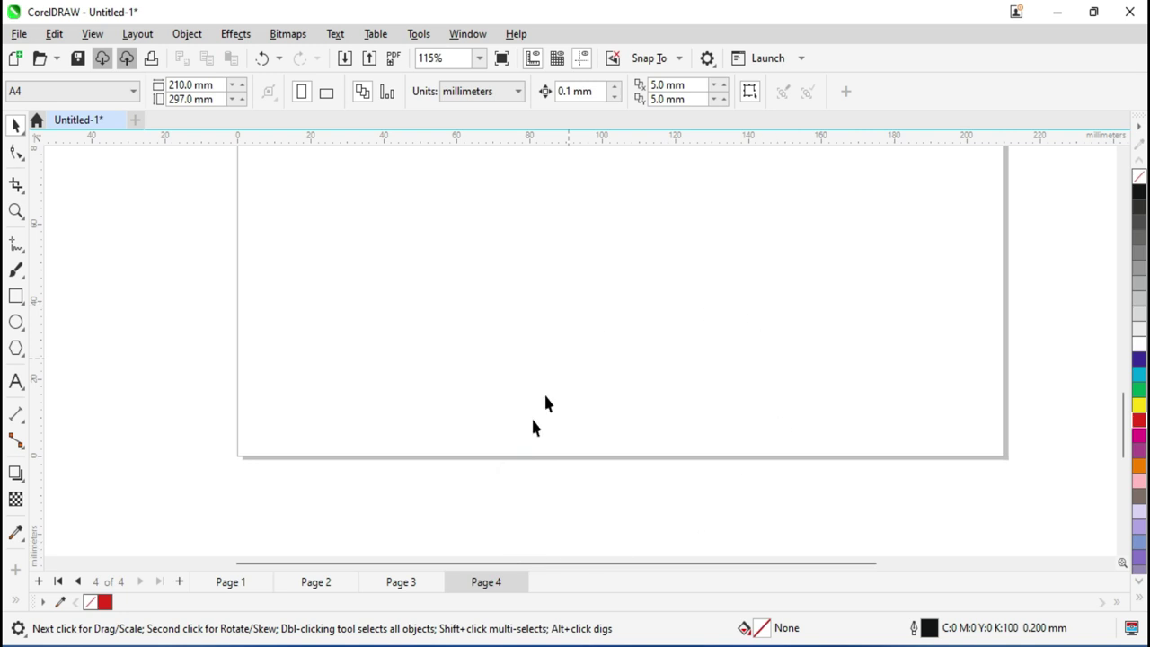
click(506, 382)
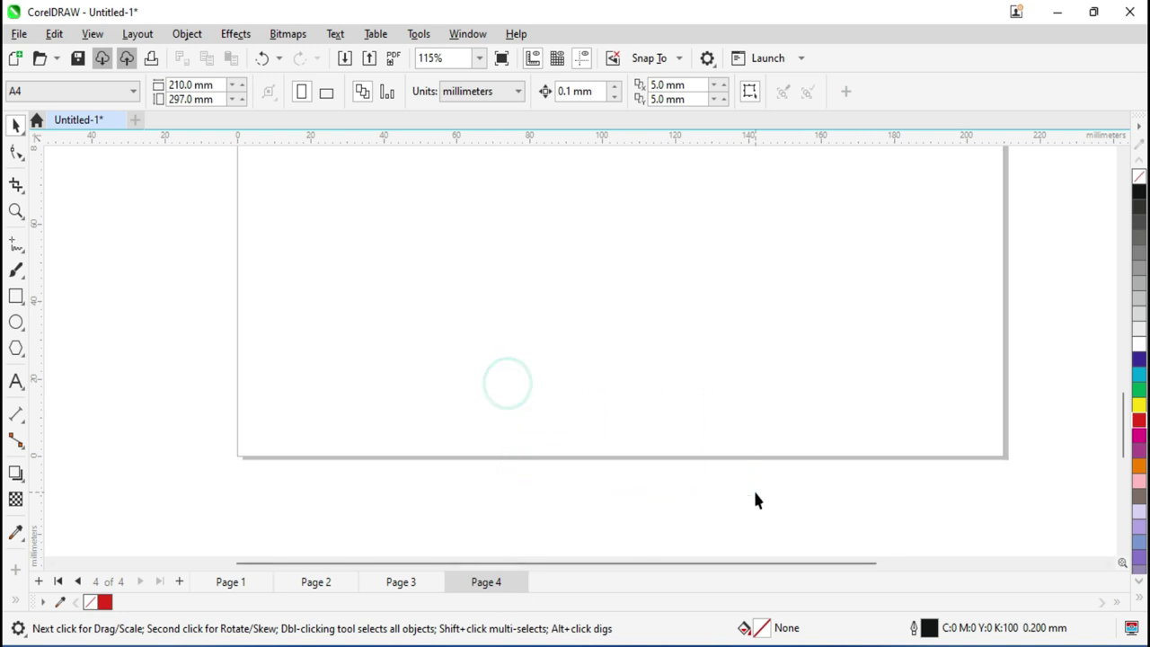
right_click(520, 582)
click(600, 477)
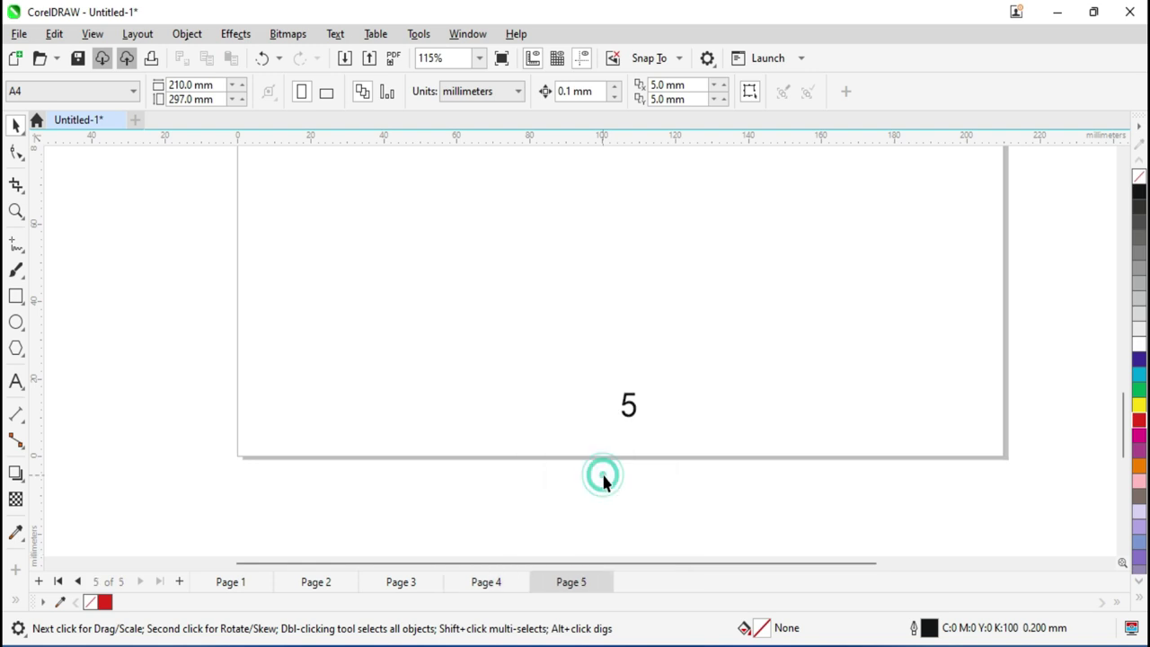
drag(551, 351, 644, 430)
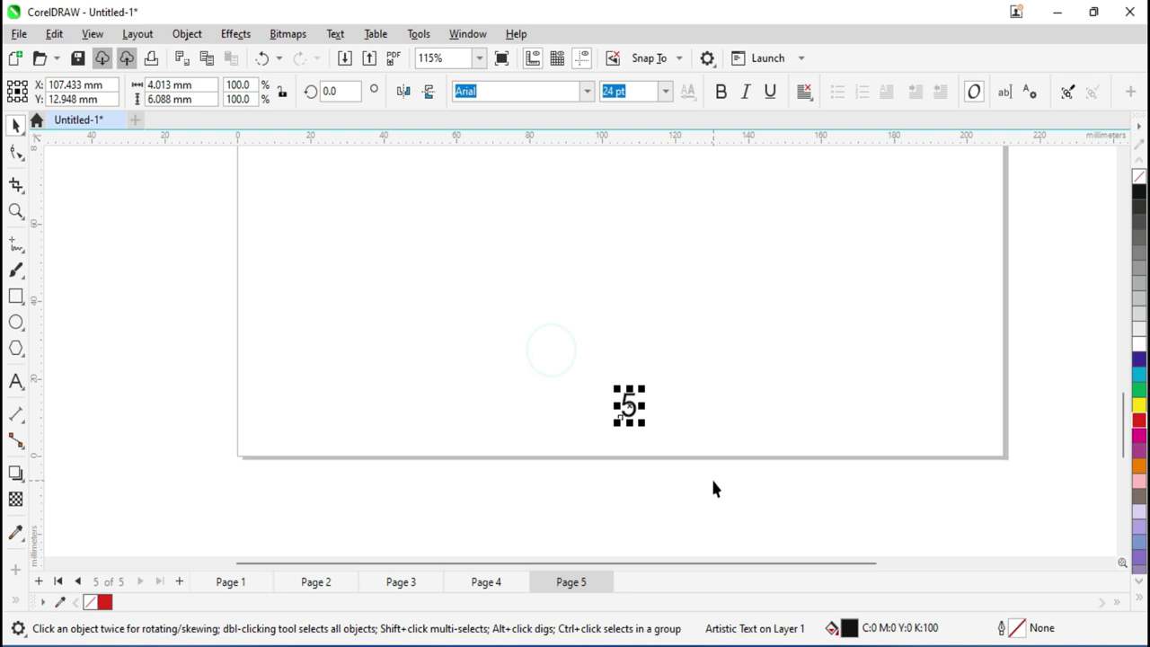
Step: Undo the added pages and delete Page 3, leaving two pages
key(ctrl+z)
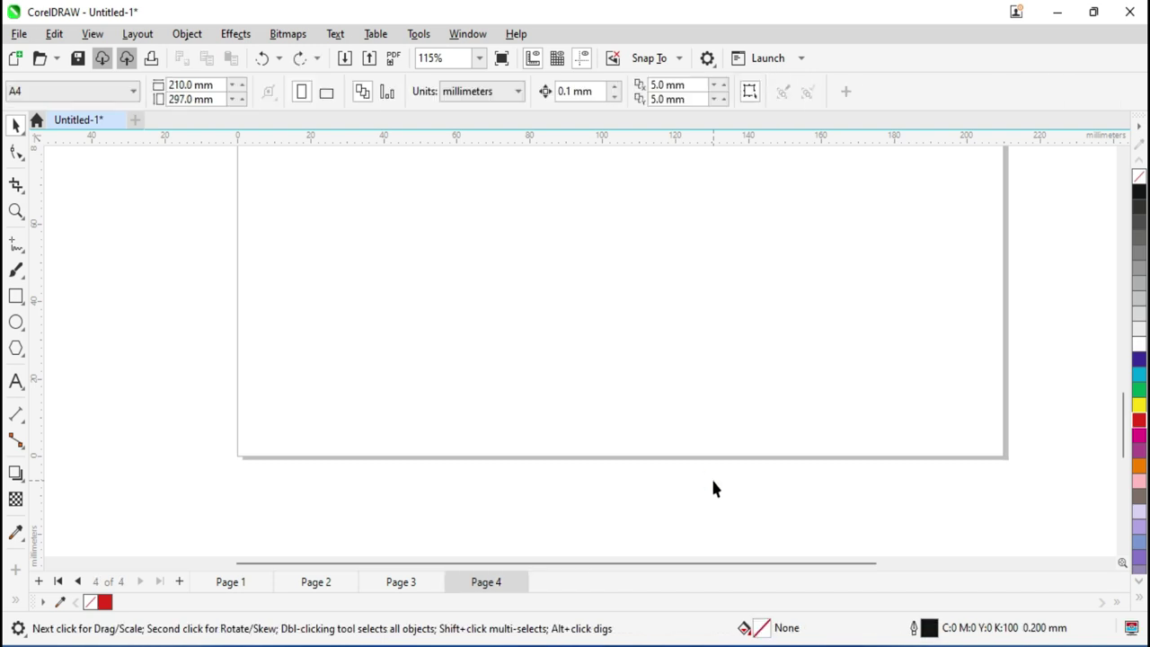
key(ctrl+z)
key(ctrl+z)
key(ctrl+z)
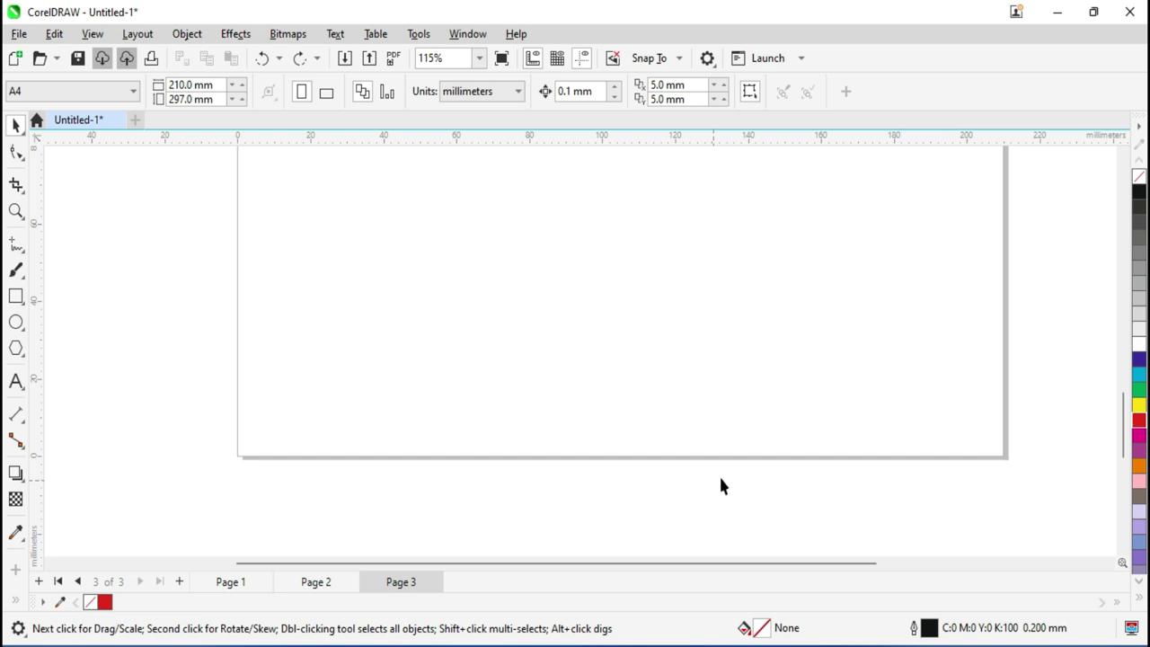
mouse_move(401, 582)
click(434, 582)
click(498, 537)
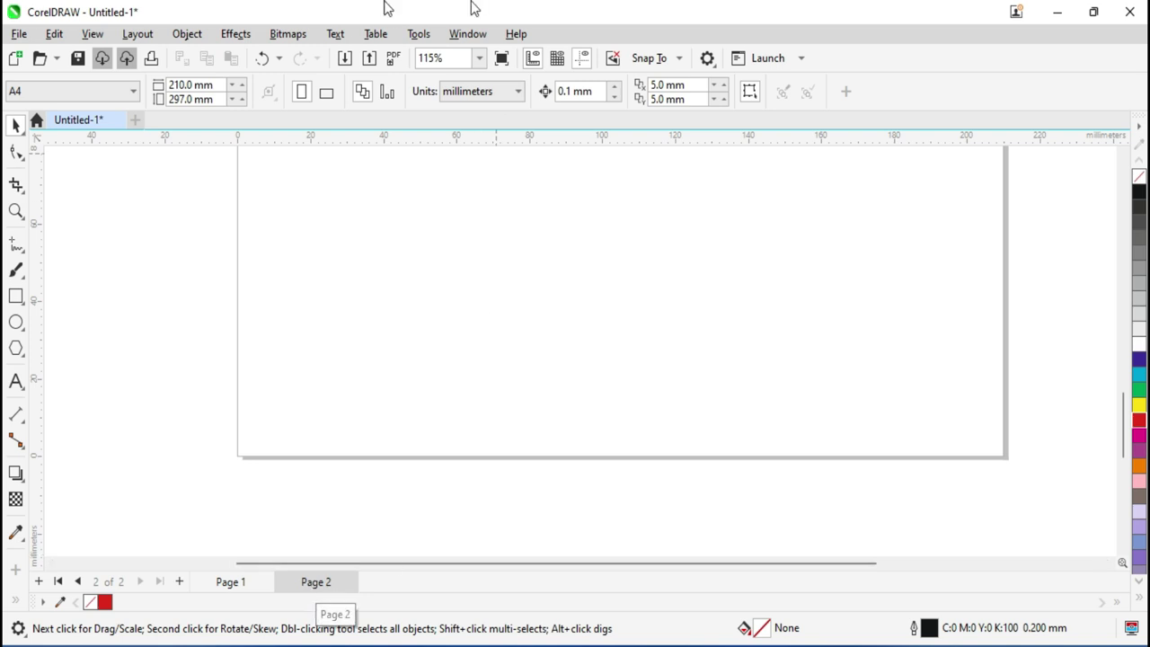
Step: Insert page numbers on all even pages, showing number 2 on Page 2
click(146, 34)
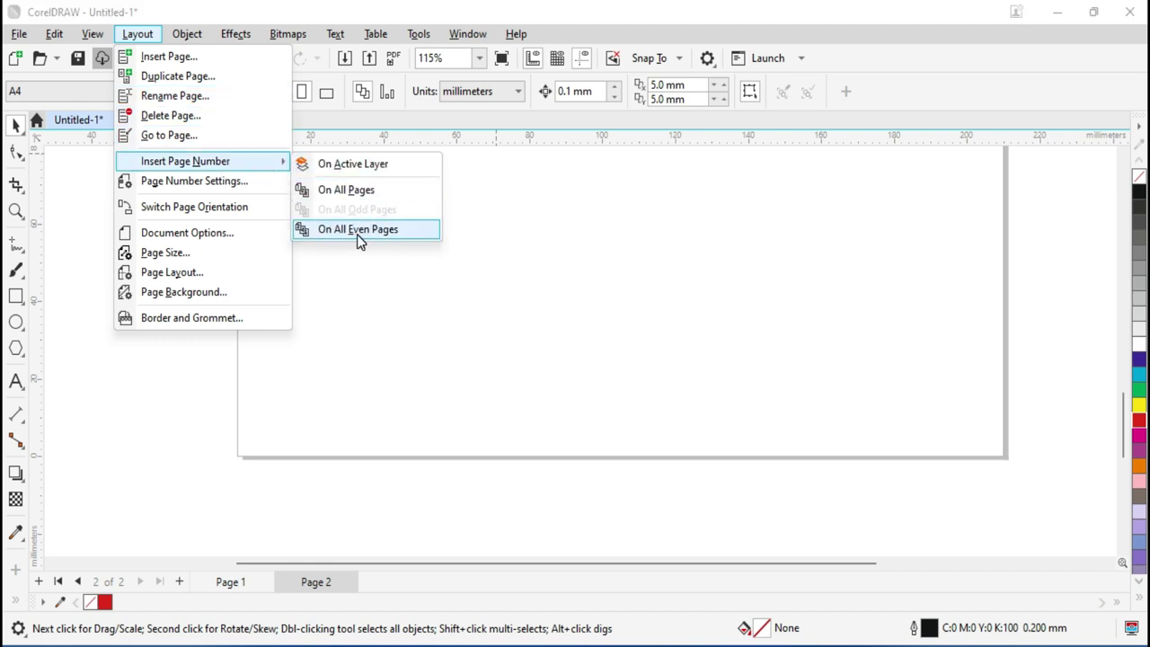
click(357, 229)
click(377, 300)
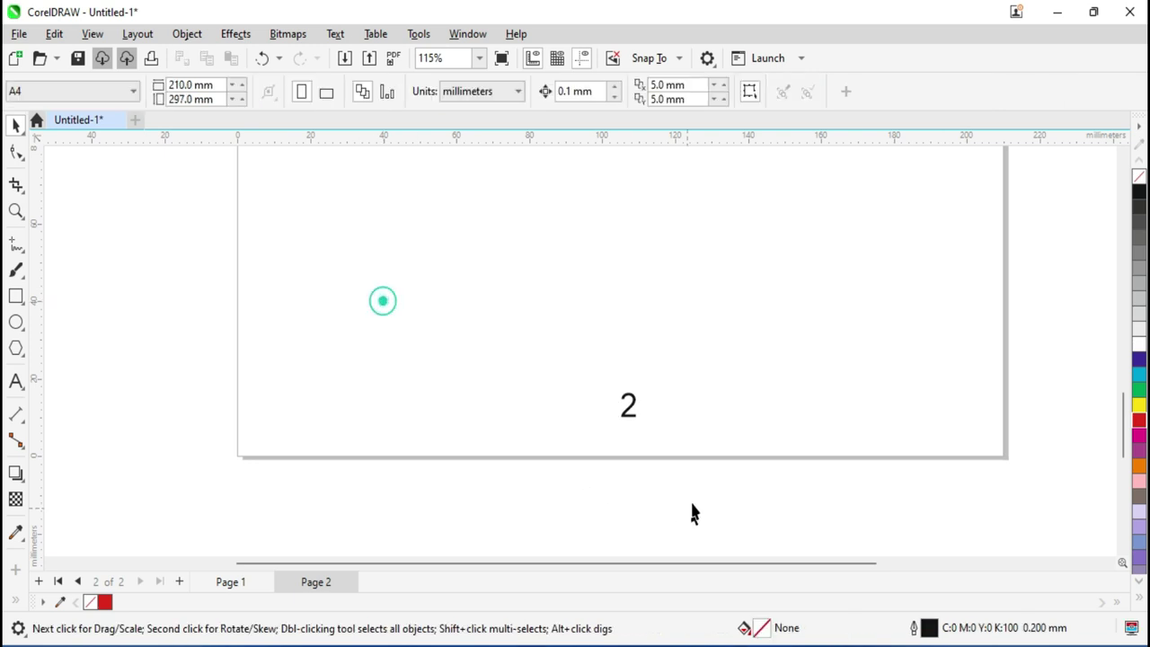
click(564, 388)
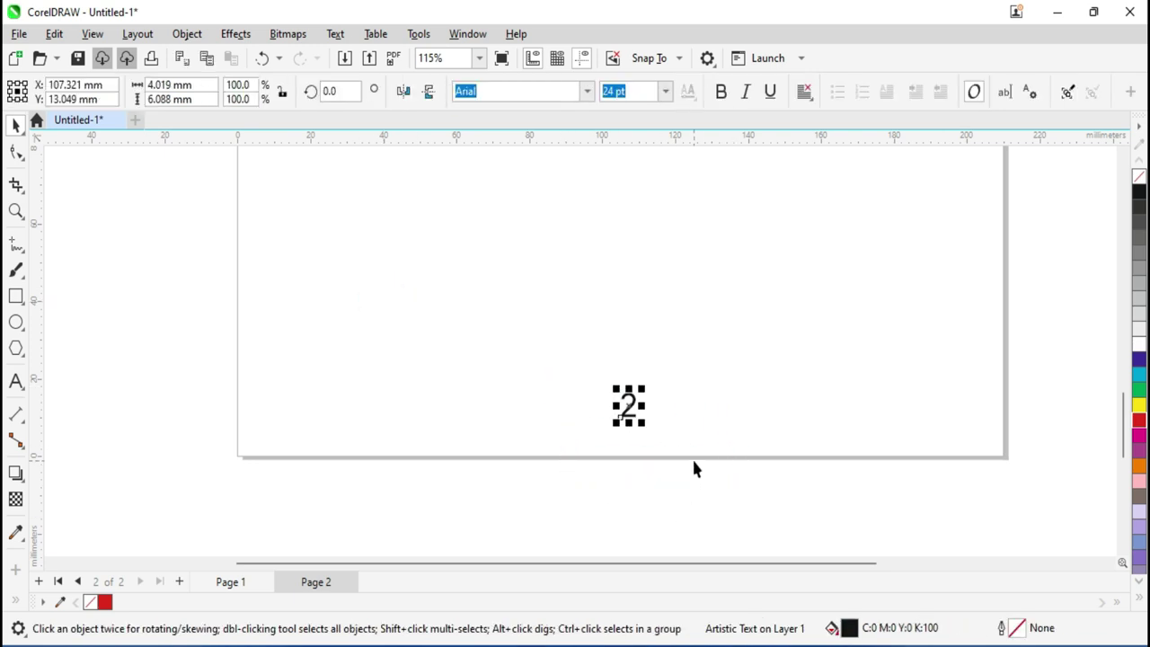
click(705, 438)
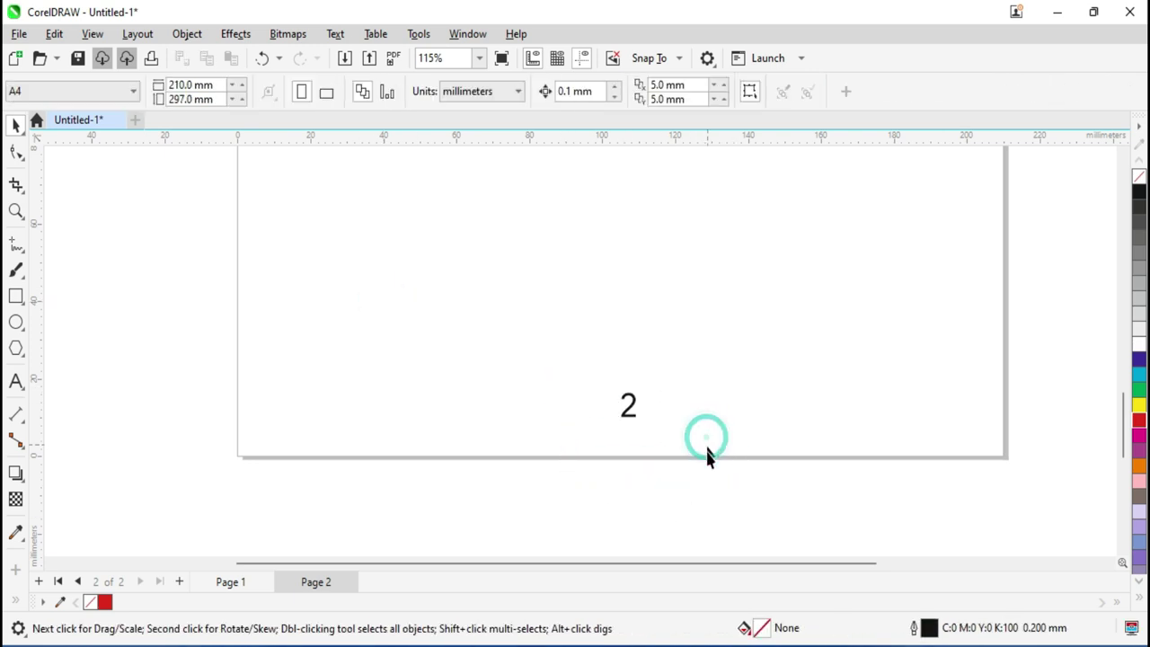
Step: Add Pages 3 and 4 after Page 2 and select the new page number 4
right_click(356, 580)
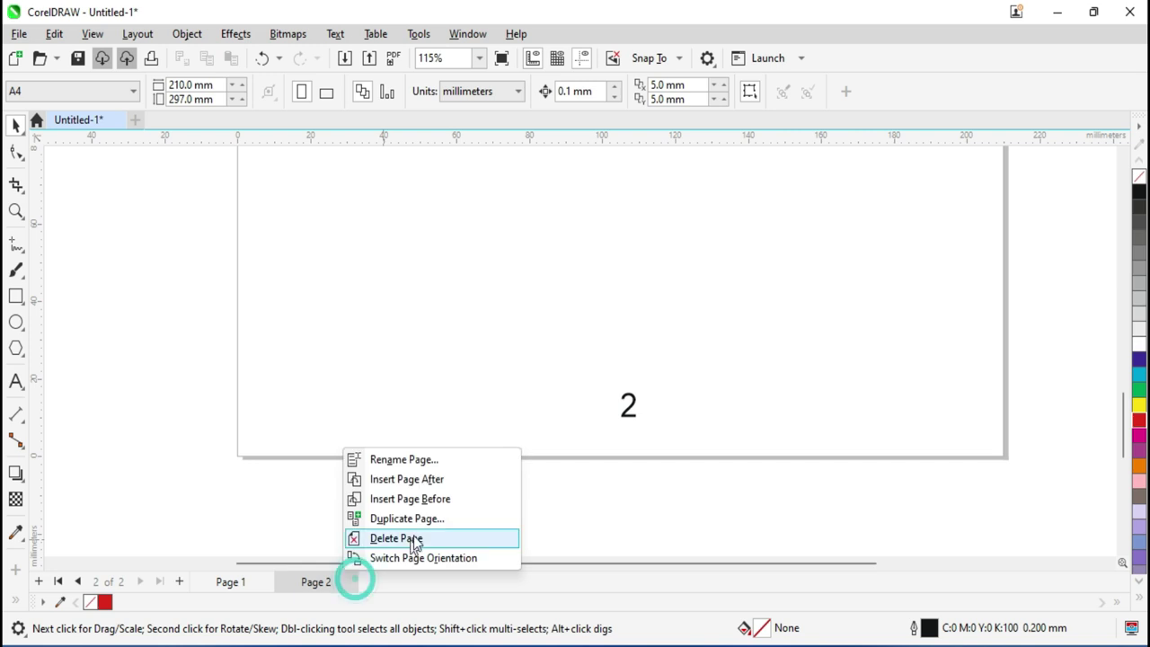
click(429, 479)
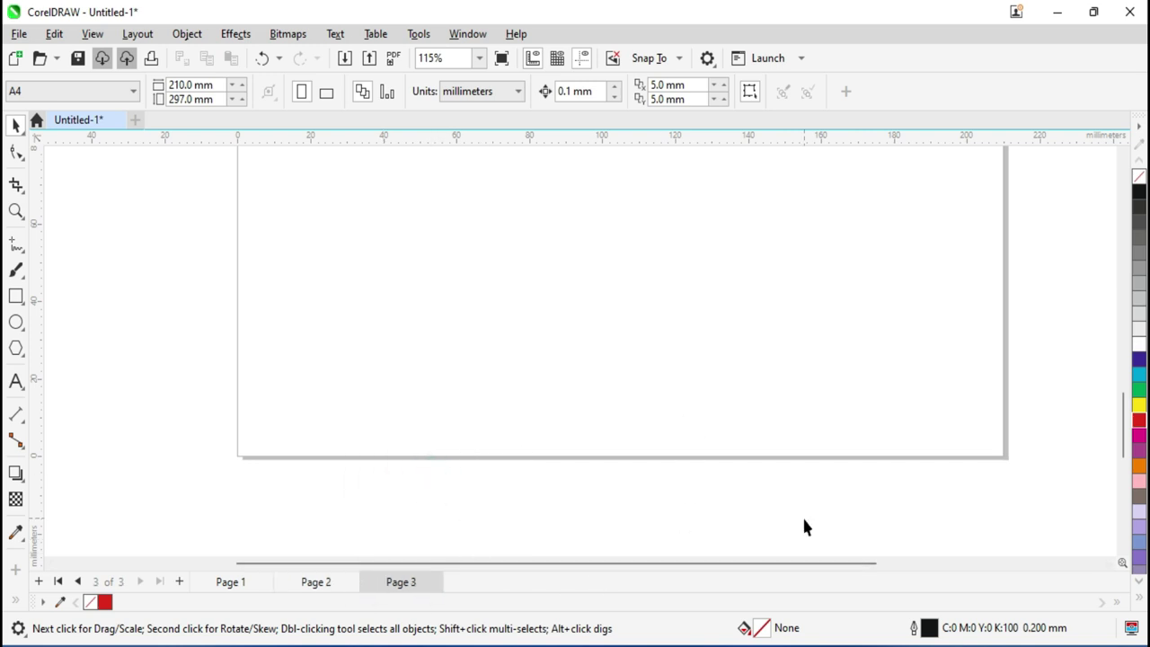
mouse_move(401, 582)
click(437, 586)
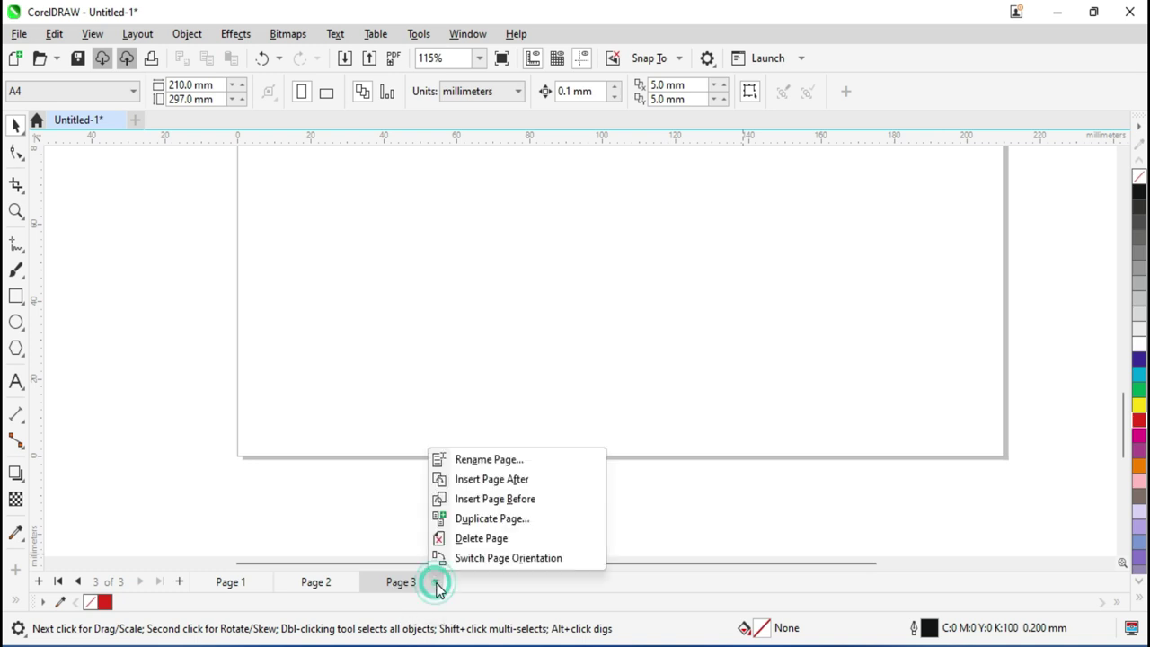
click(519, 477)
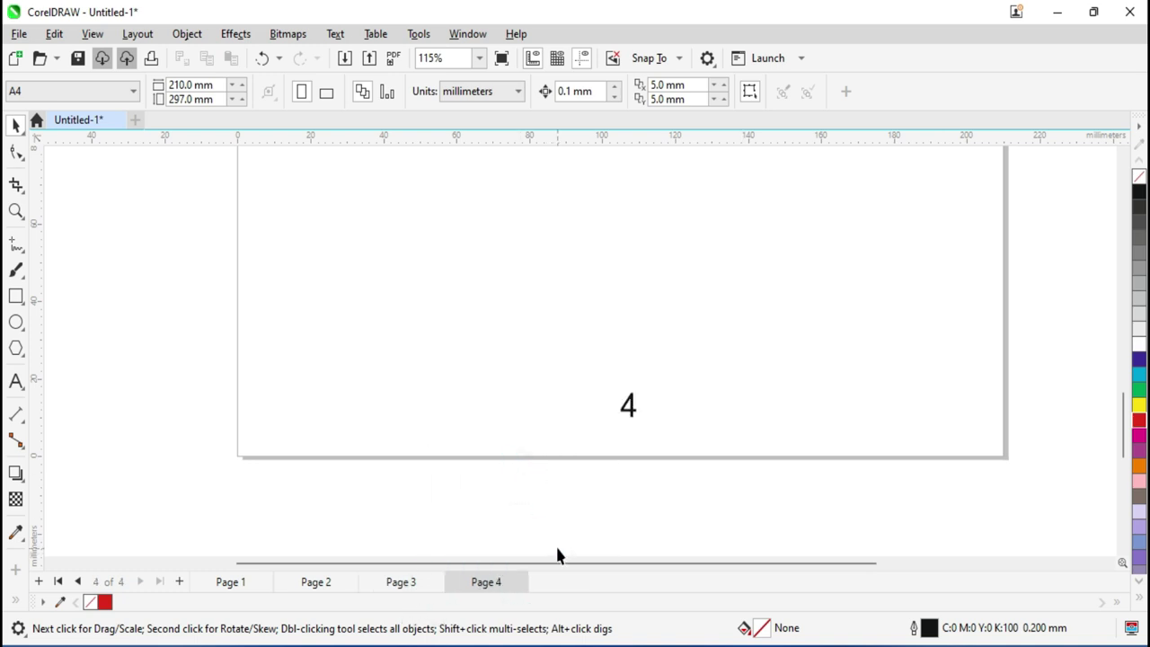
drag(568, 351, 696, 489)
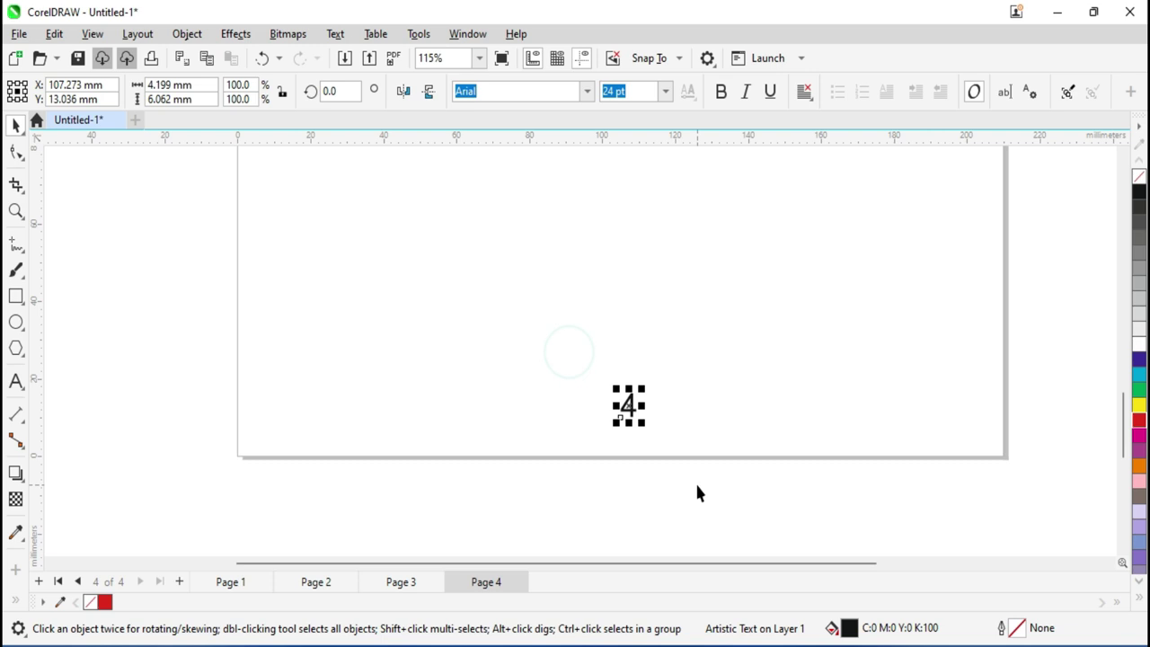
key(shift+F4)
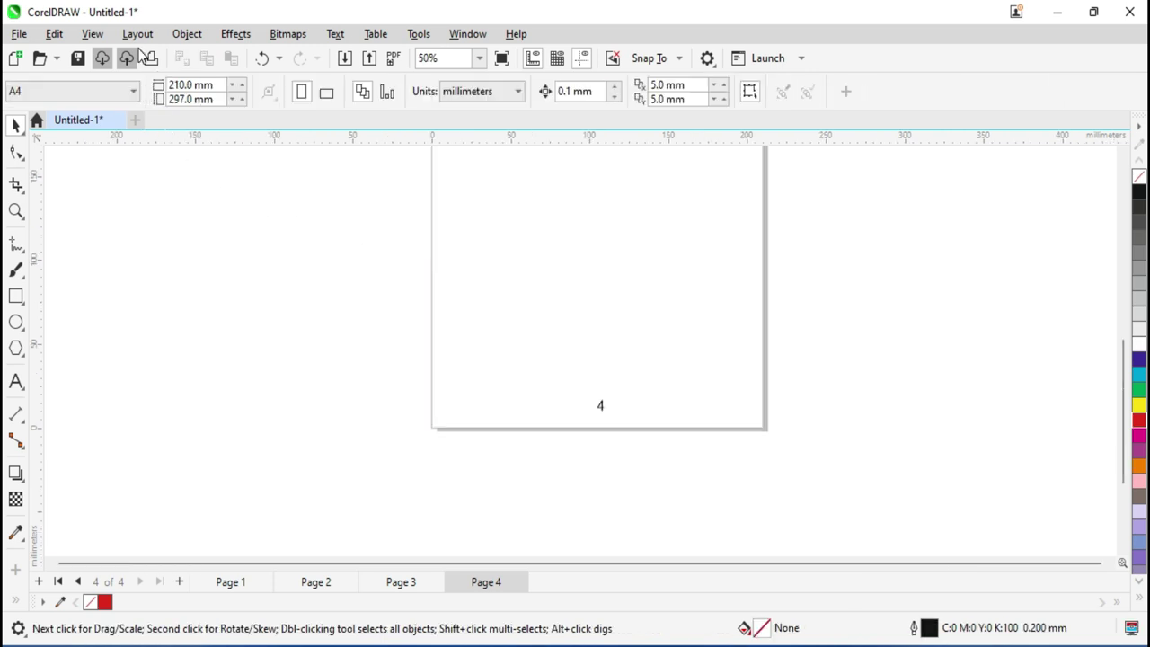
click(139, 36)
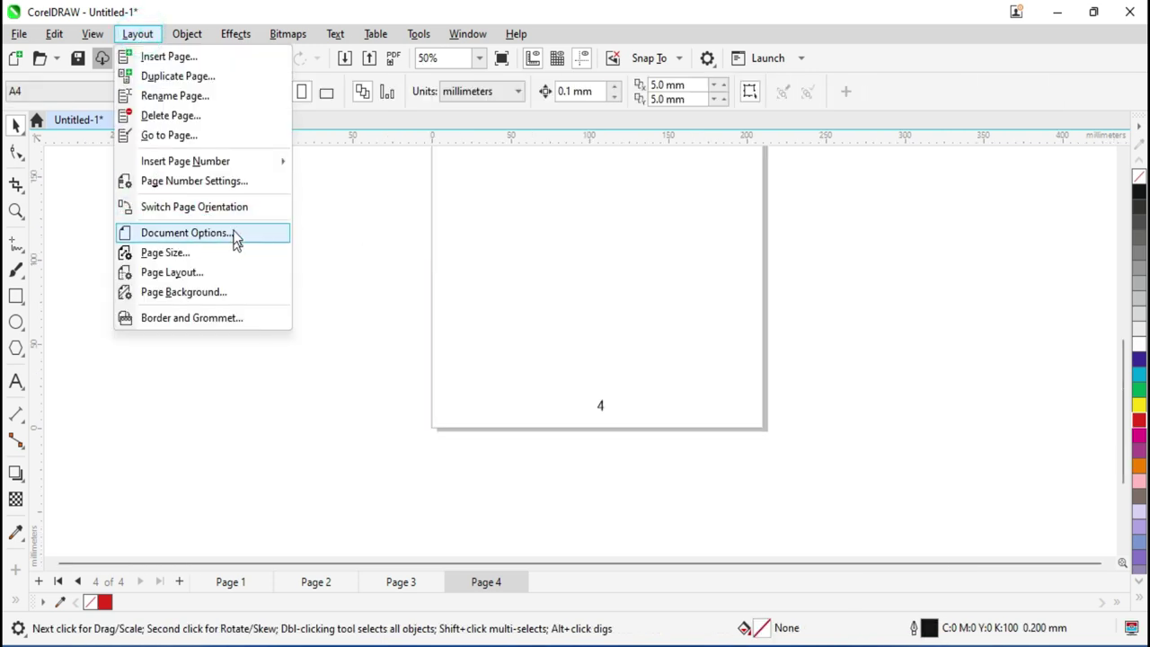
Step: Keep page numbering starting at 1 on page 1 in 1, 2, 3 style; select the '4'
click(160, 187)
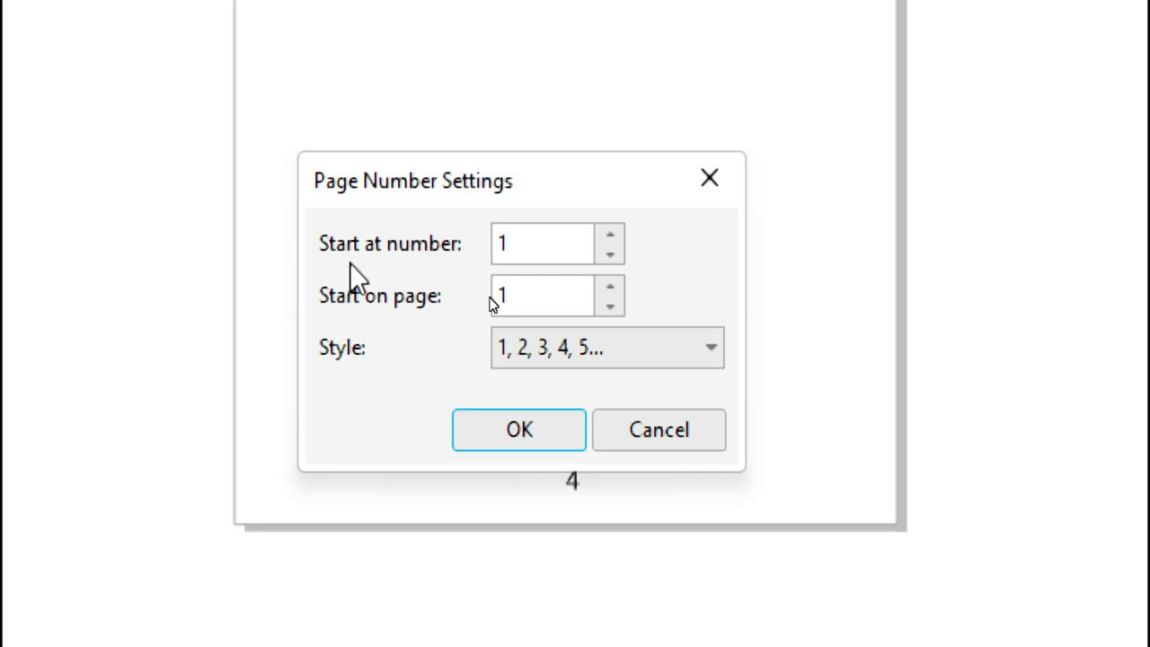
click(598, 235)
click(614, 255)
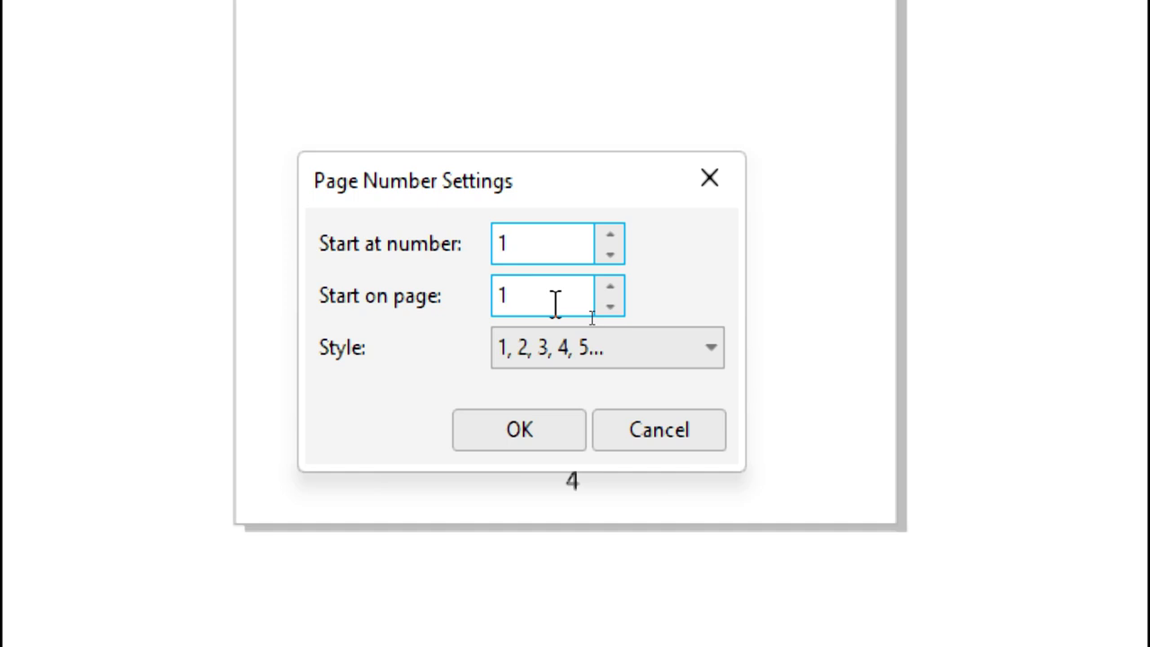
click(613, 293)
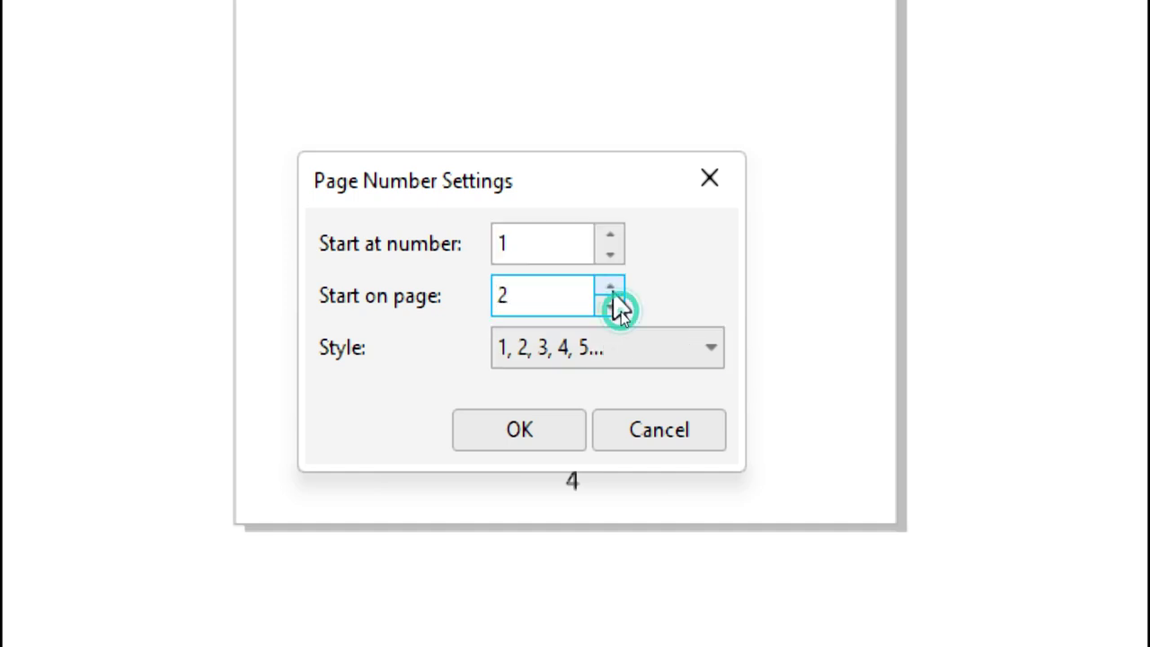
click(613, 303)
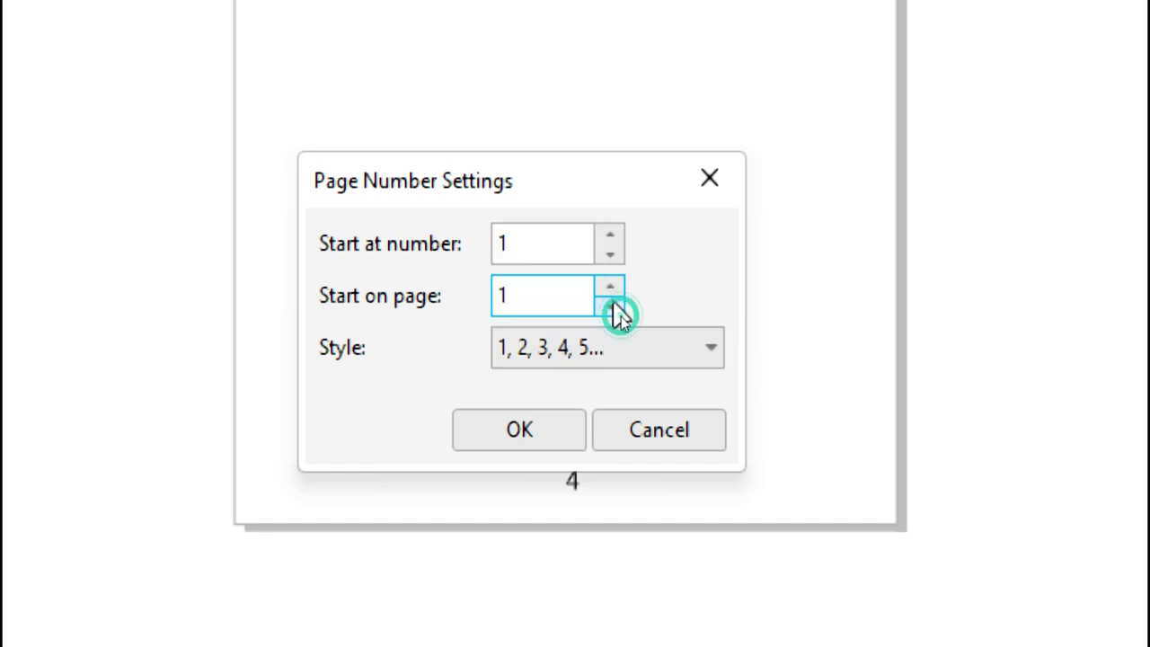
click(608, 346)
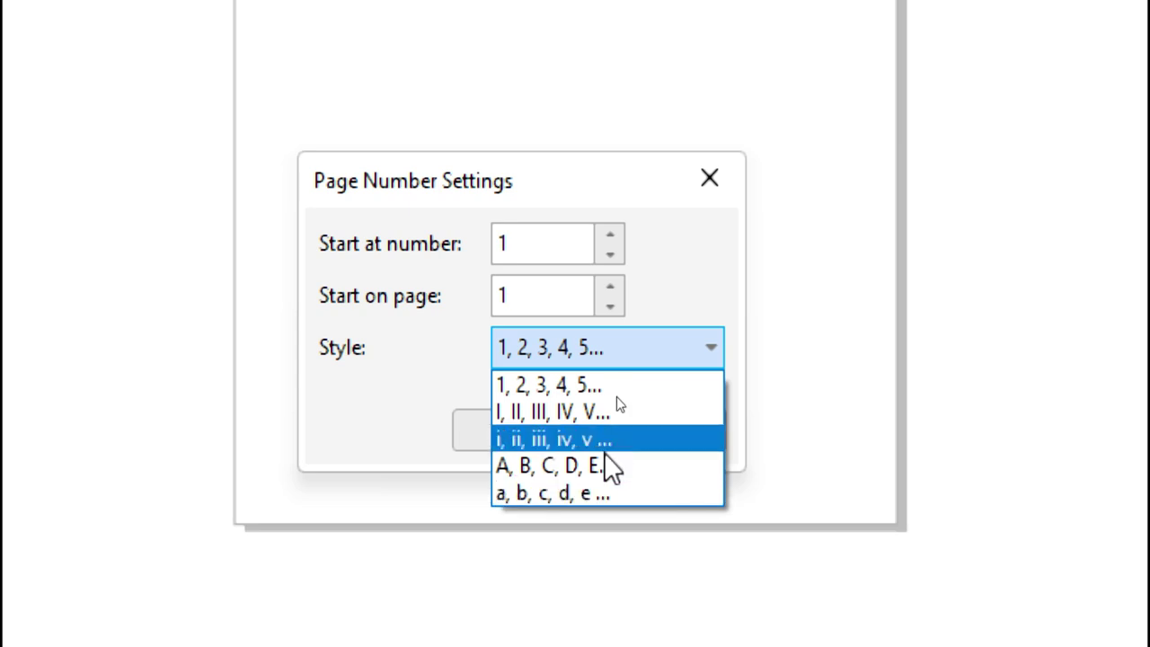
click(628, 342)
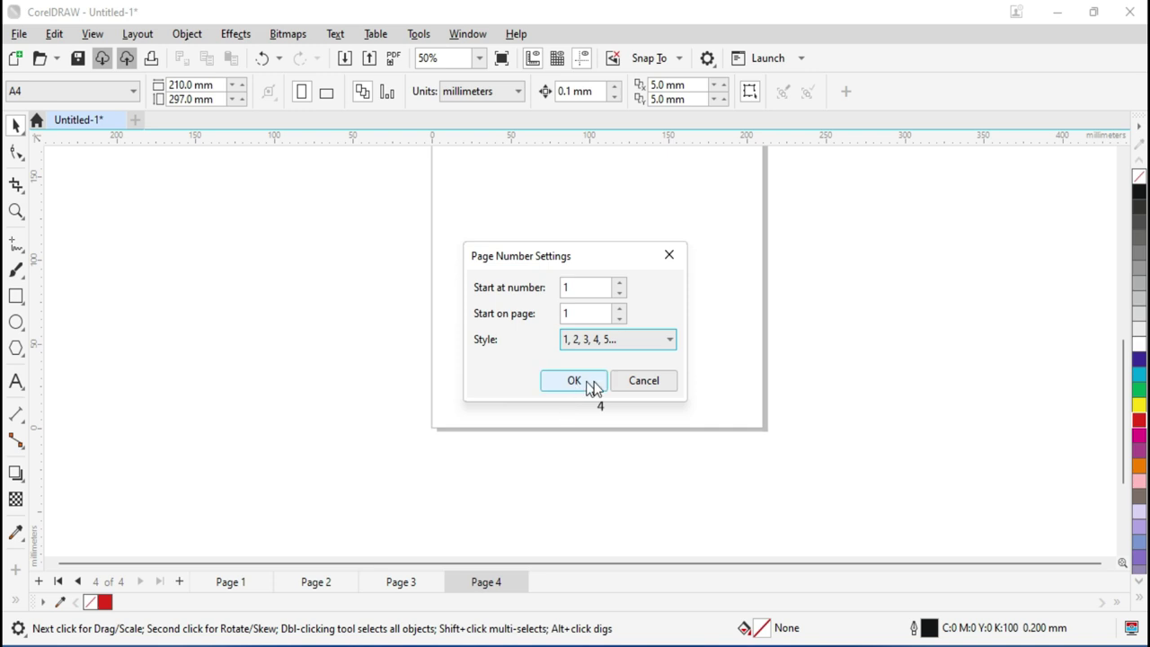
click(651, 388)
drag(573, 384, 654, 438)
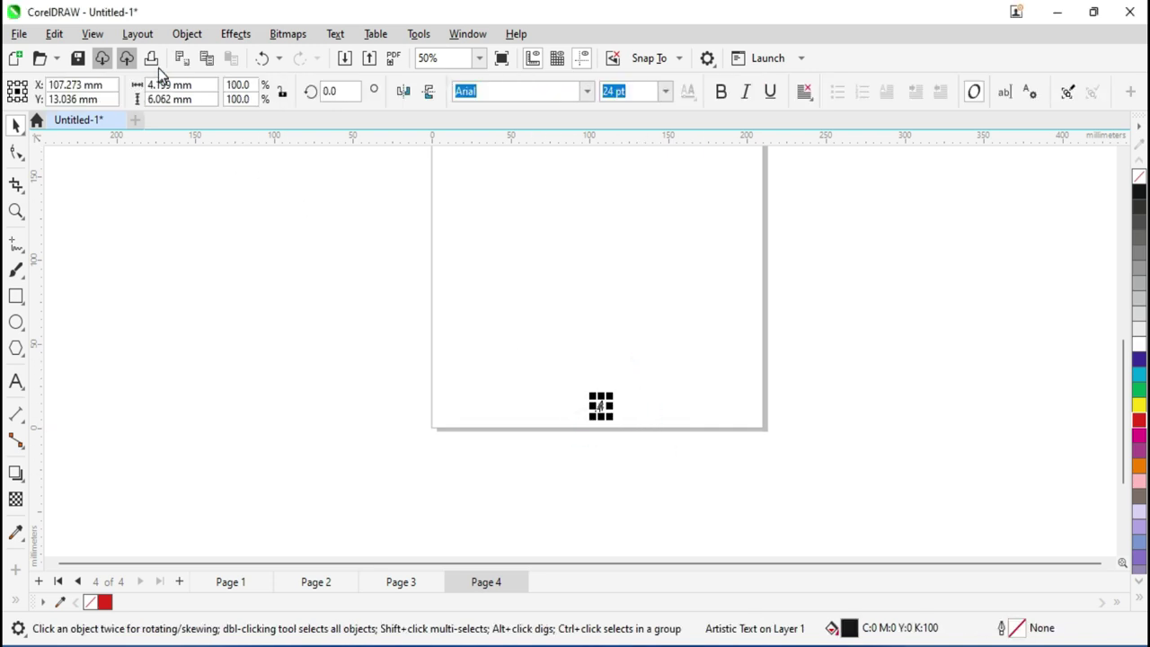
Step: Delete the page number 4 from Page 4
key(Delete)
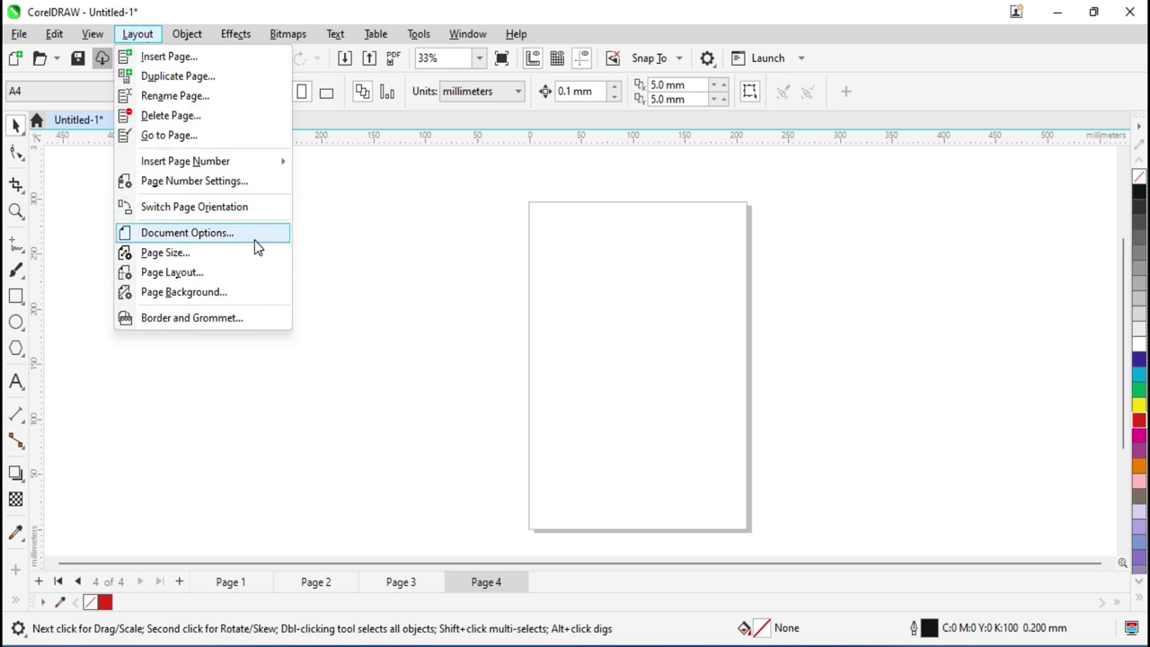
click(200, 236)
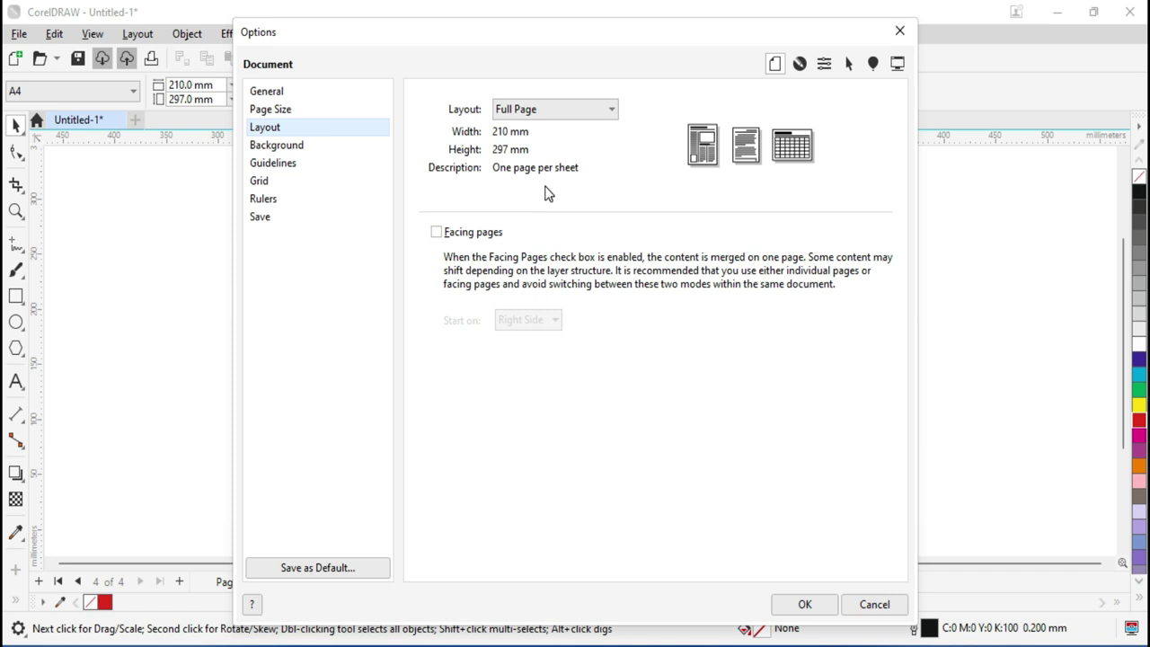
click(510, 149)
Step: Try the Book and Booklet layouts, then apply the Tent Card layout
click(516, 109)
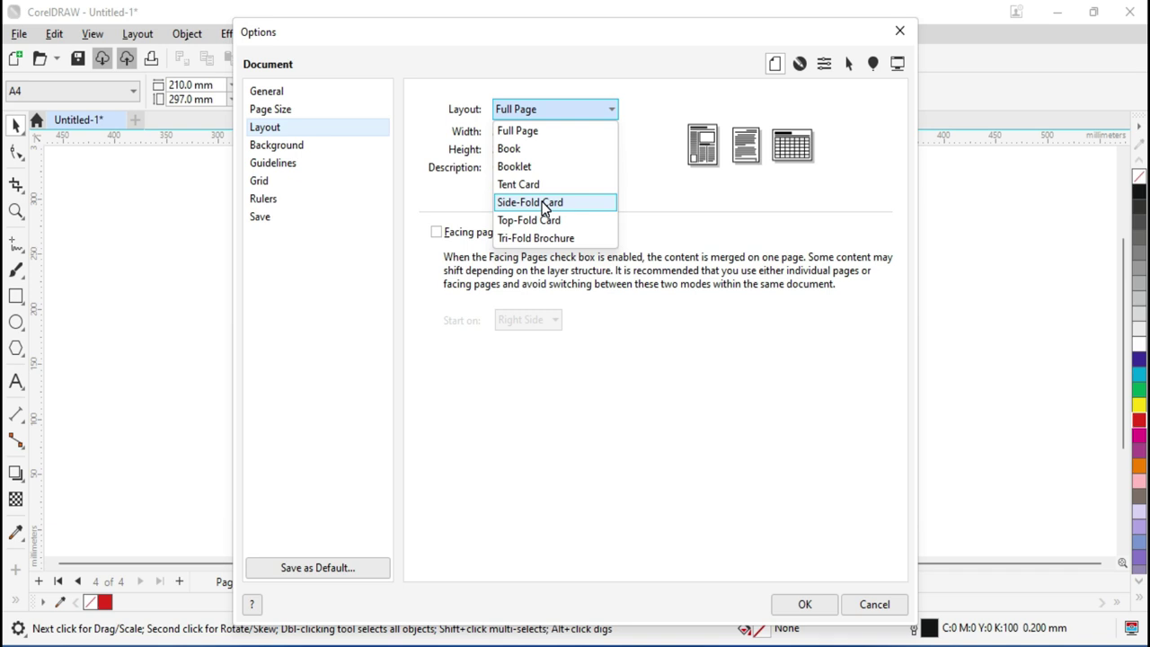
click(528, 149)
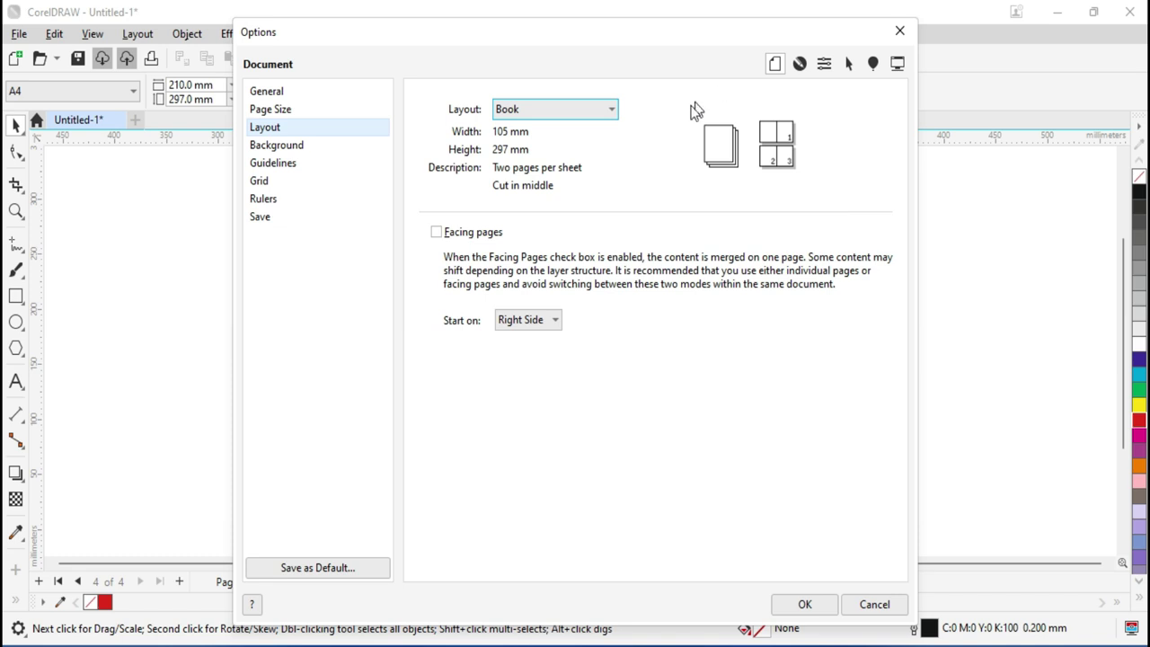
click(548, 109)
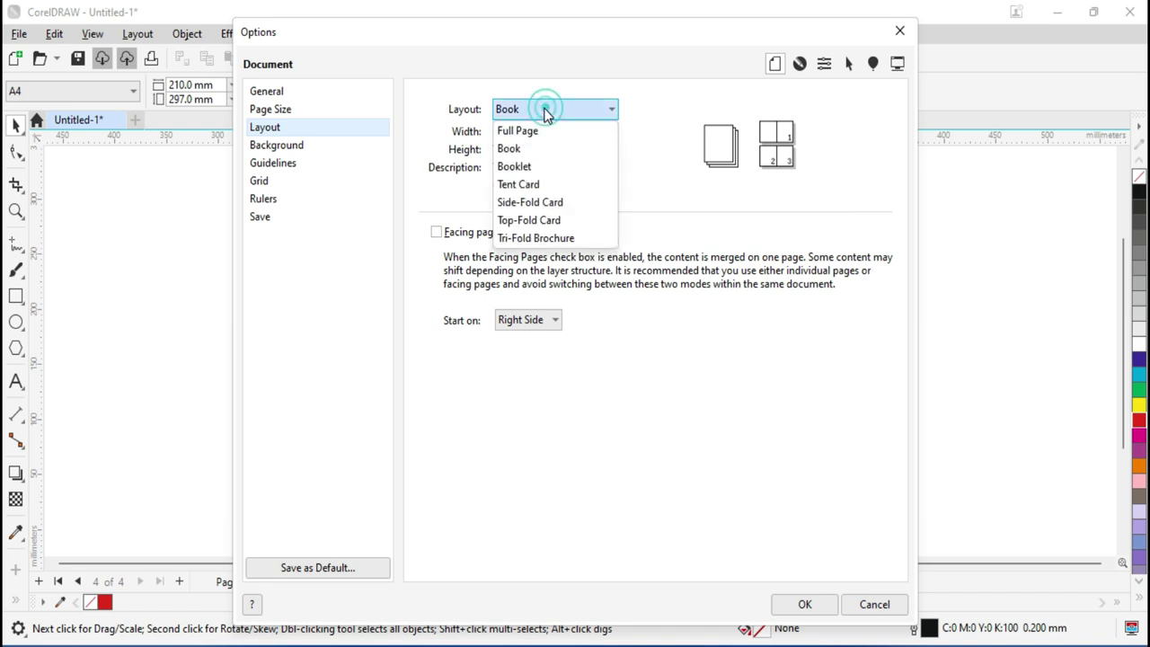
click(543, 168)
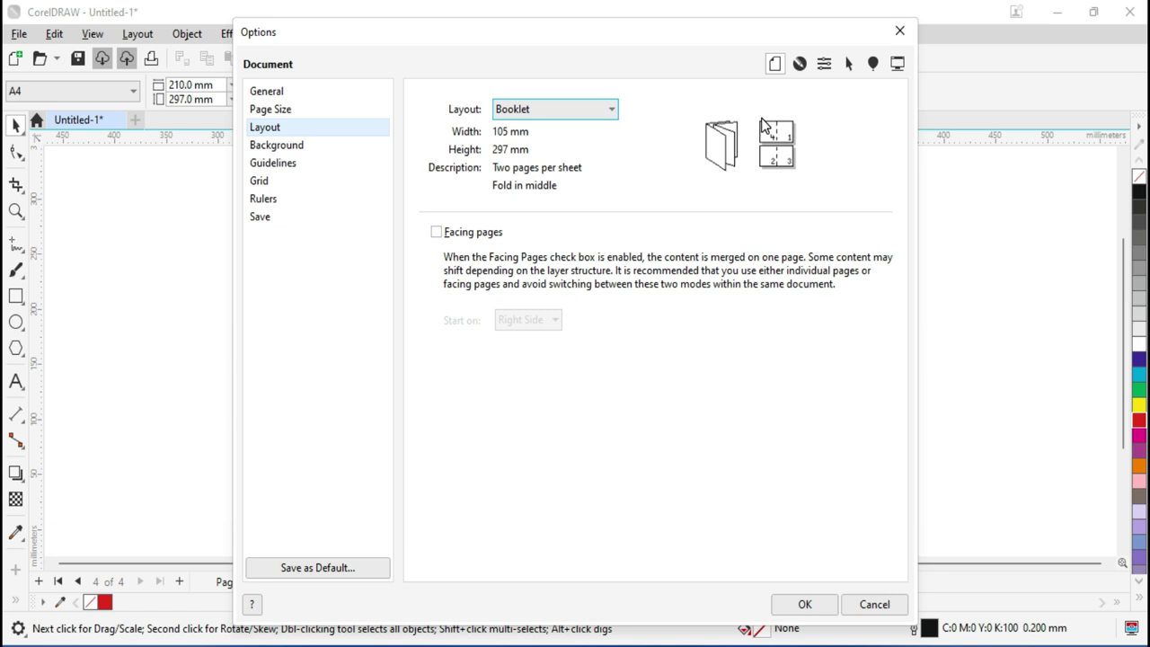
click(550, 110)
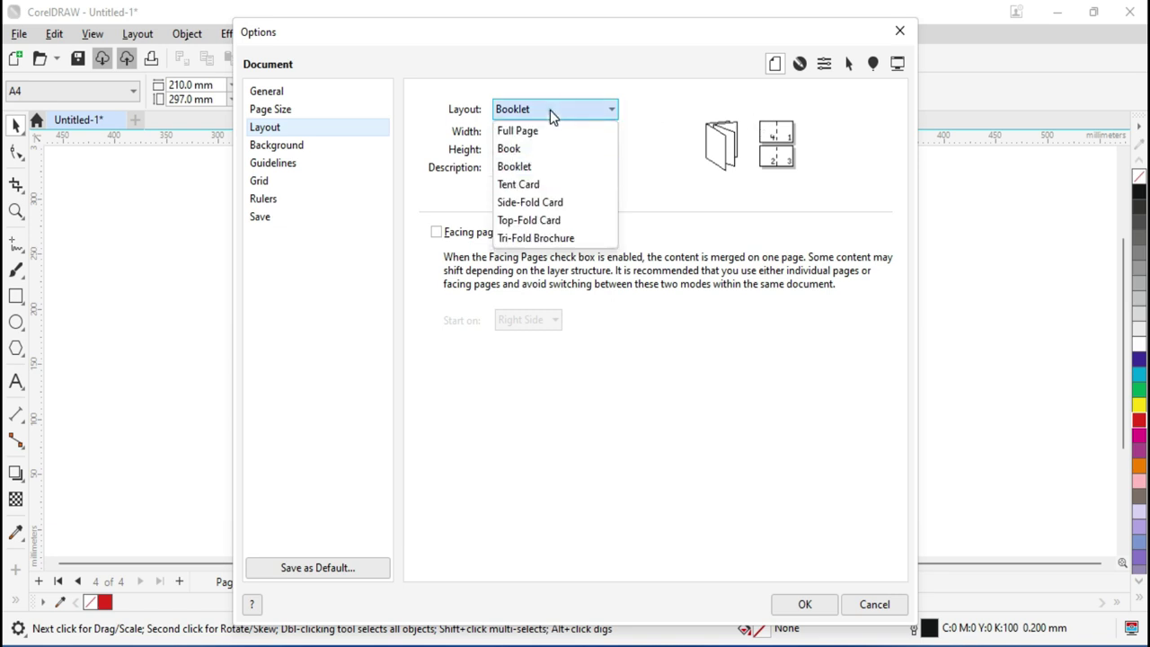
click(550, 186)
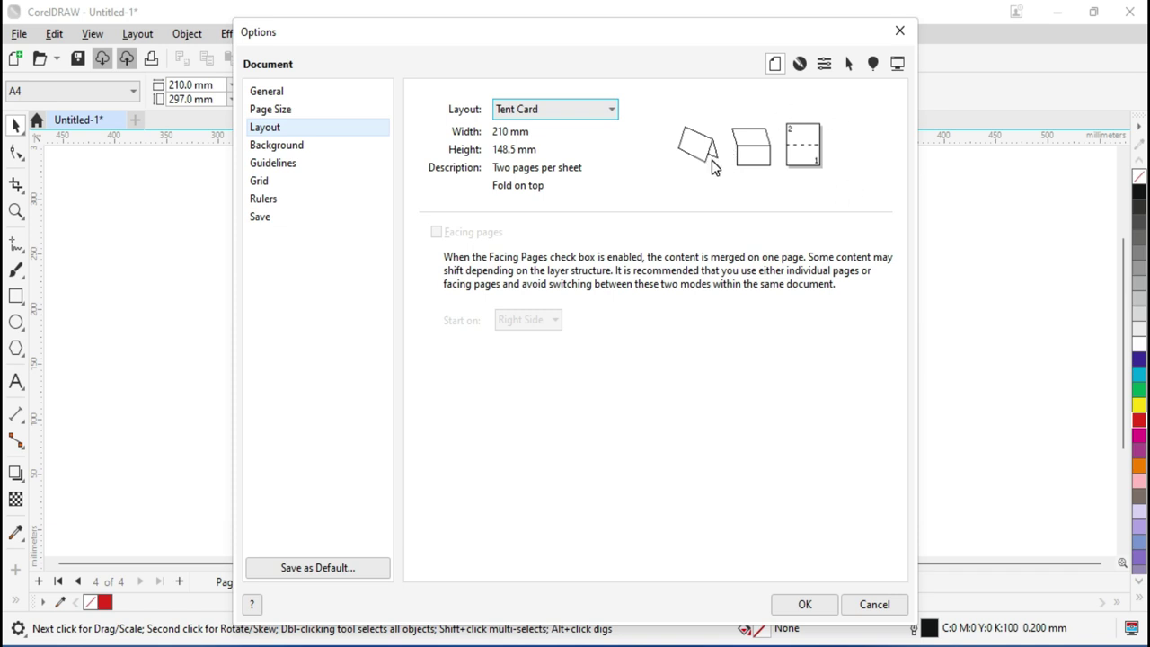
click(653, 38)
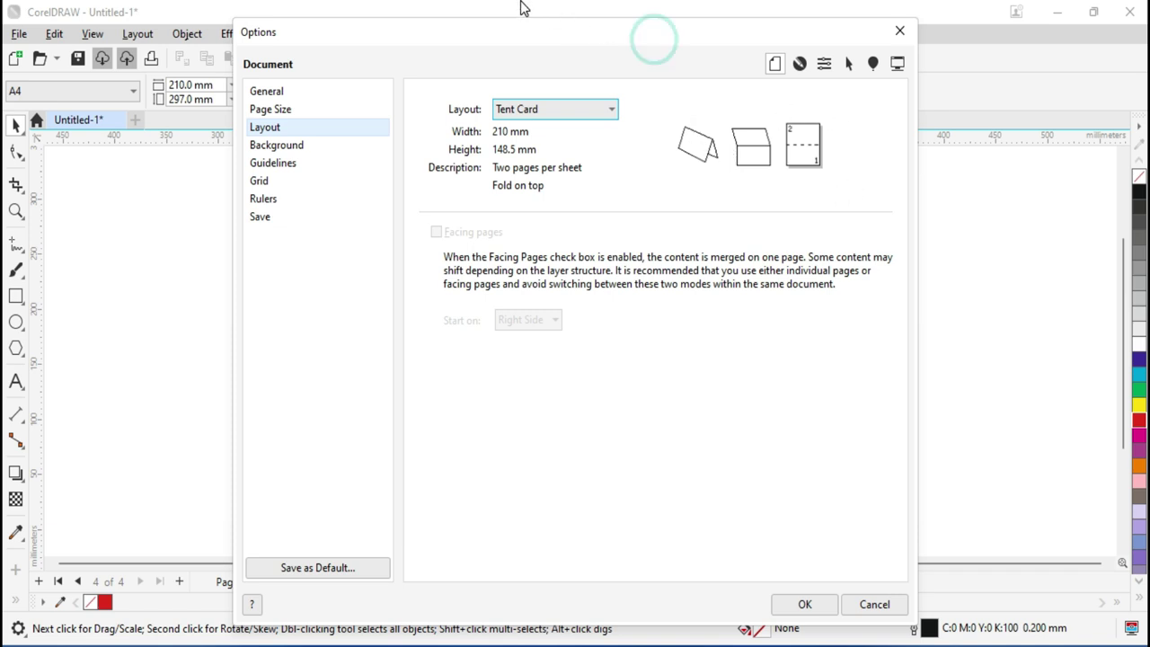
click(801, 604)
drag(435, 231, 878, 512)
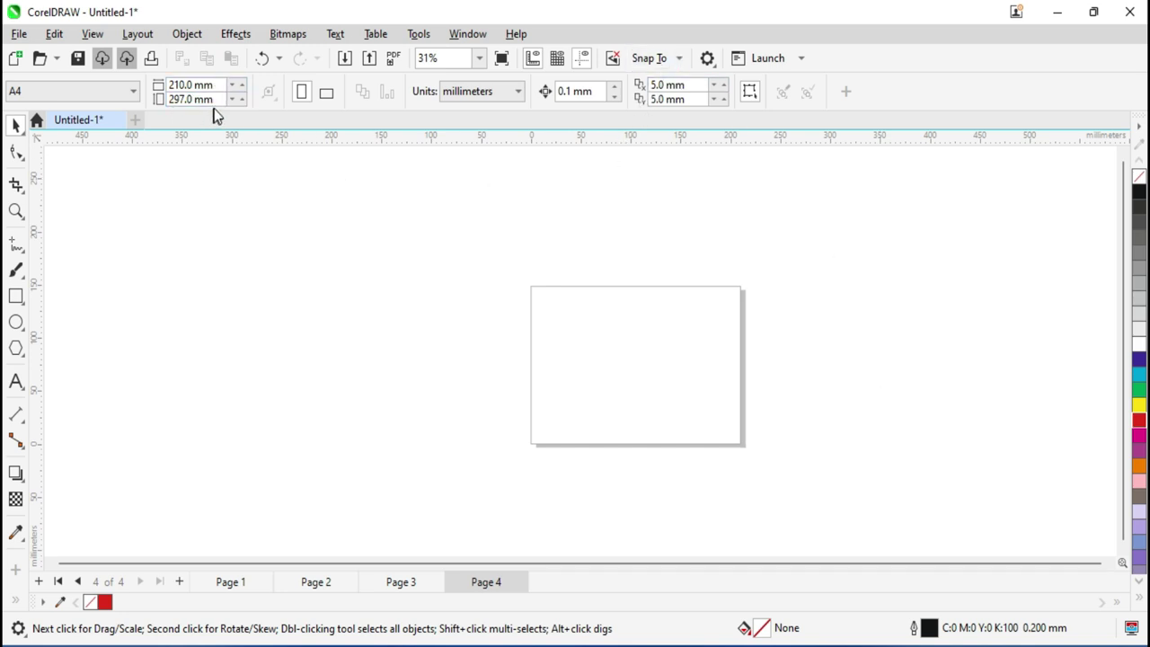
drag(392, 244, 569, 325)
click(137, 33)
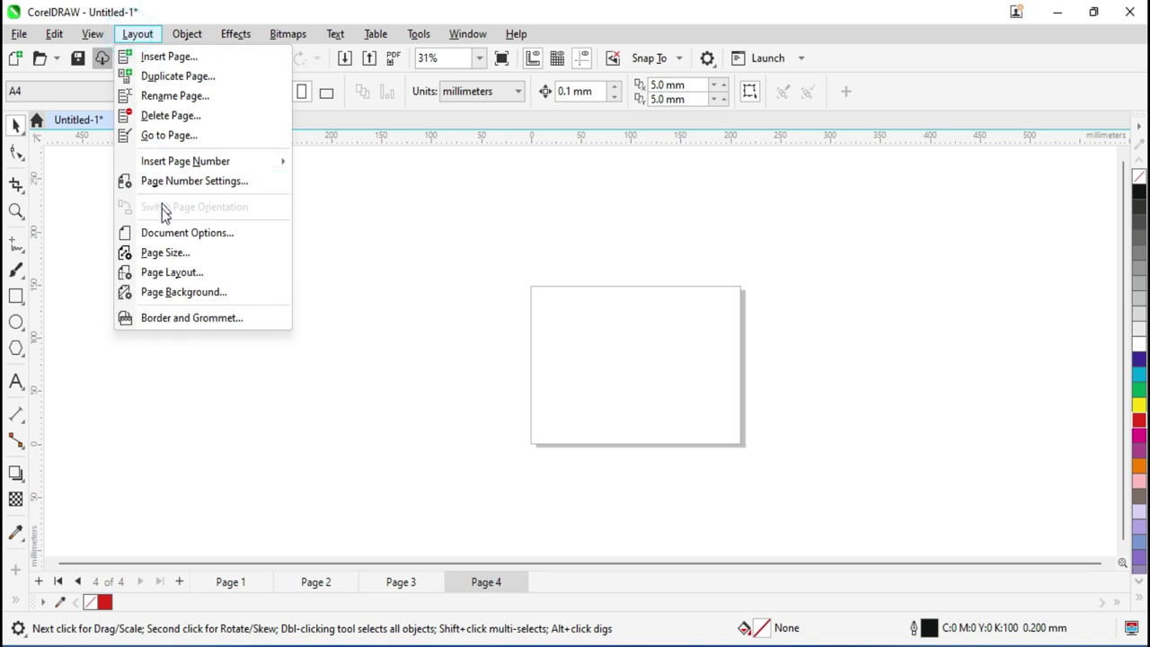
click(174, 254)
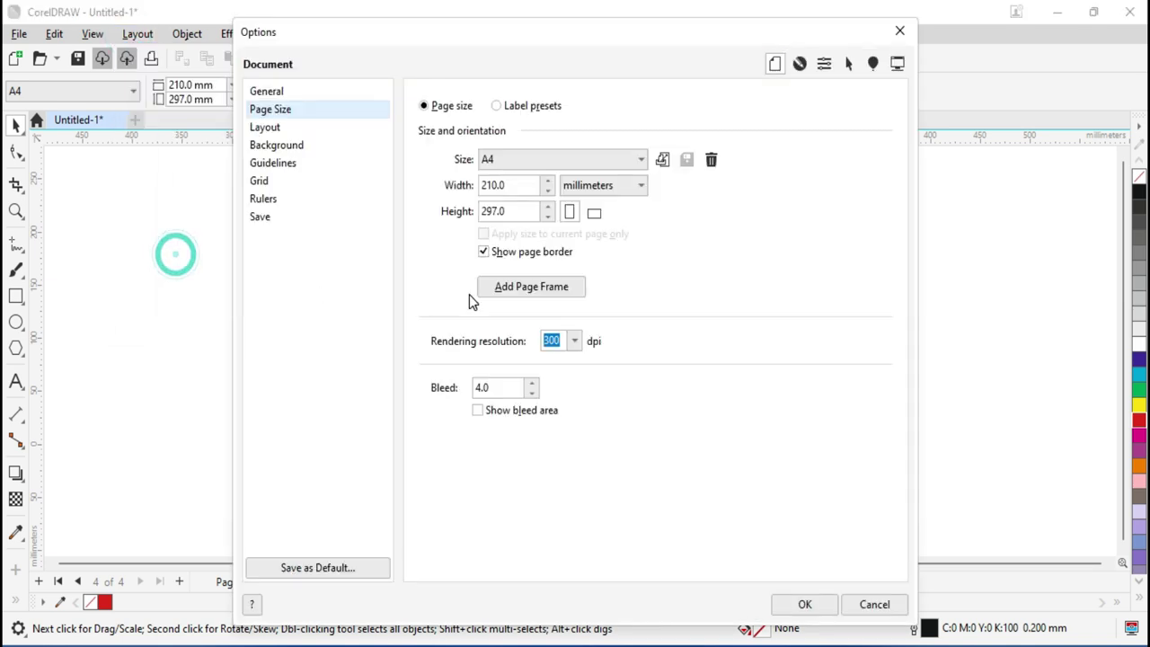
click(519, 159)
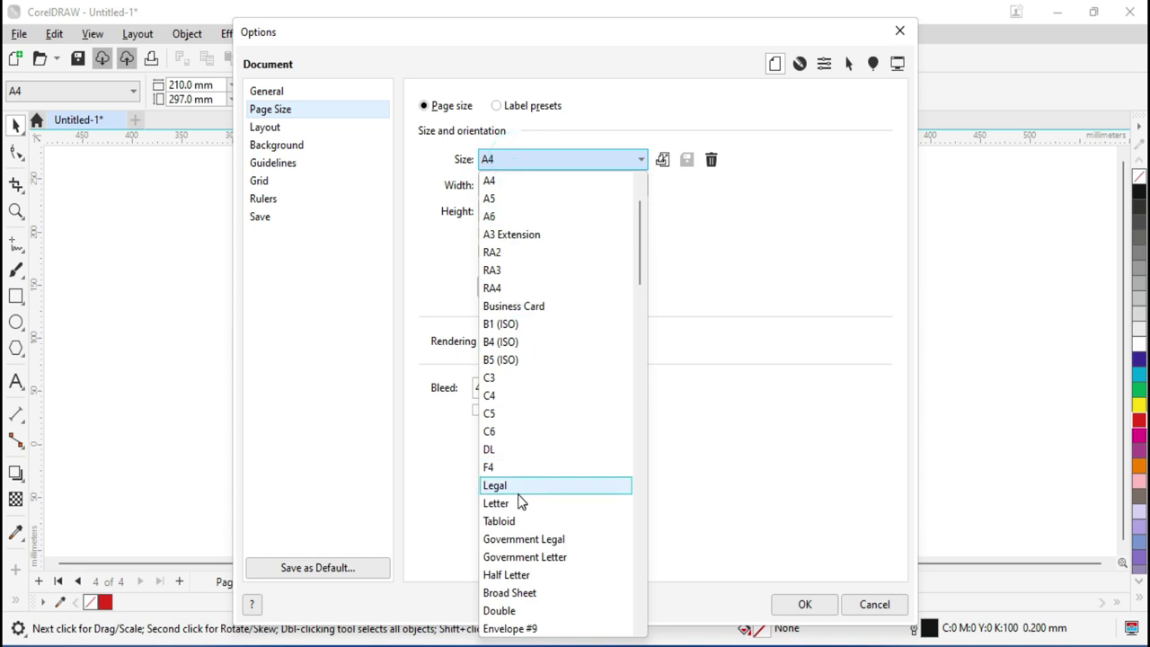
click(519, 160)
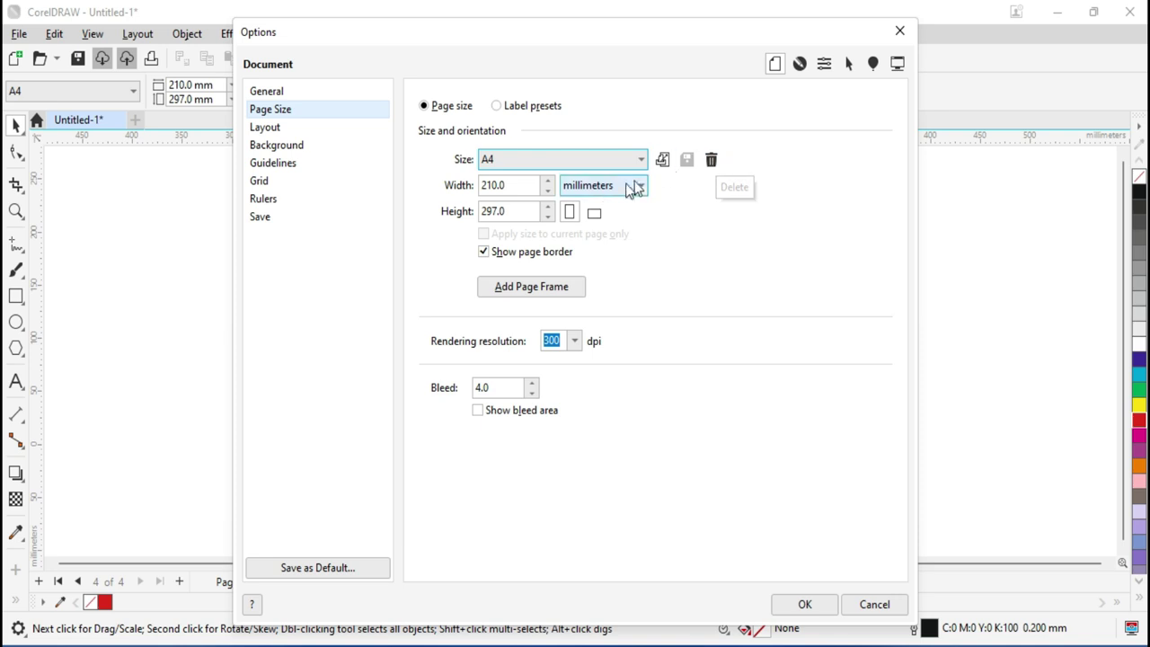
click(596, 189)
click(752, 259)
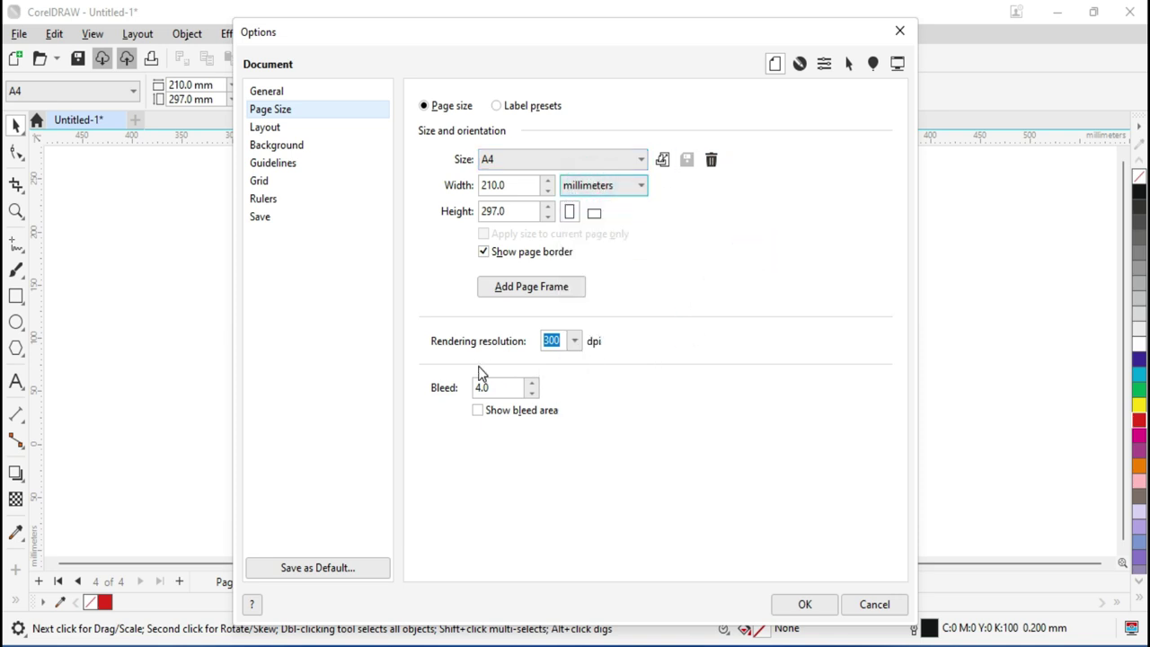
click(574, 341)
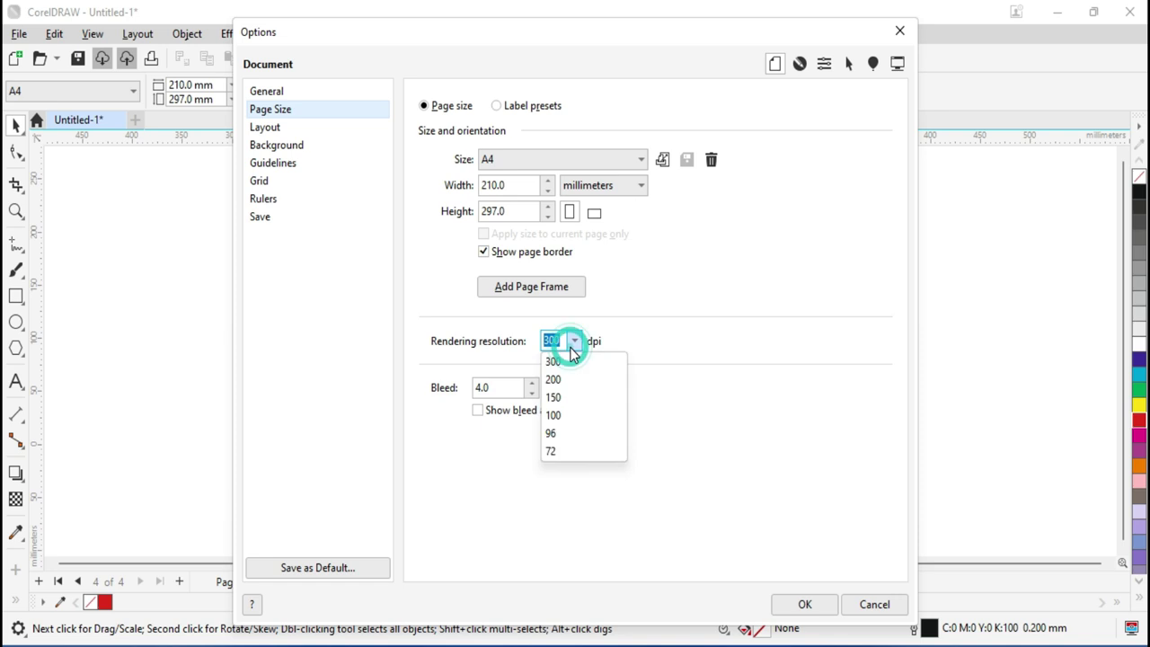
click(677, 310)
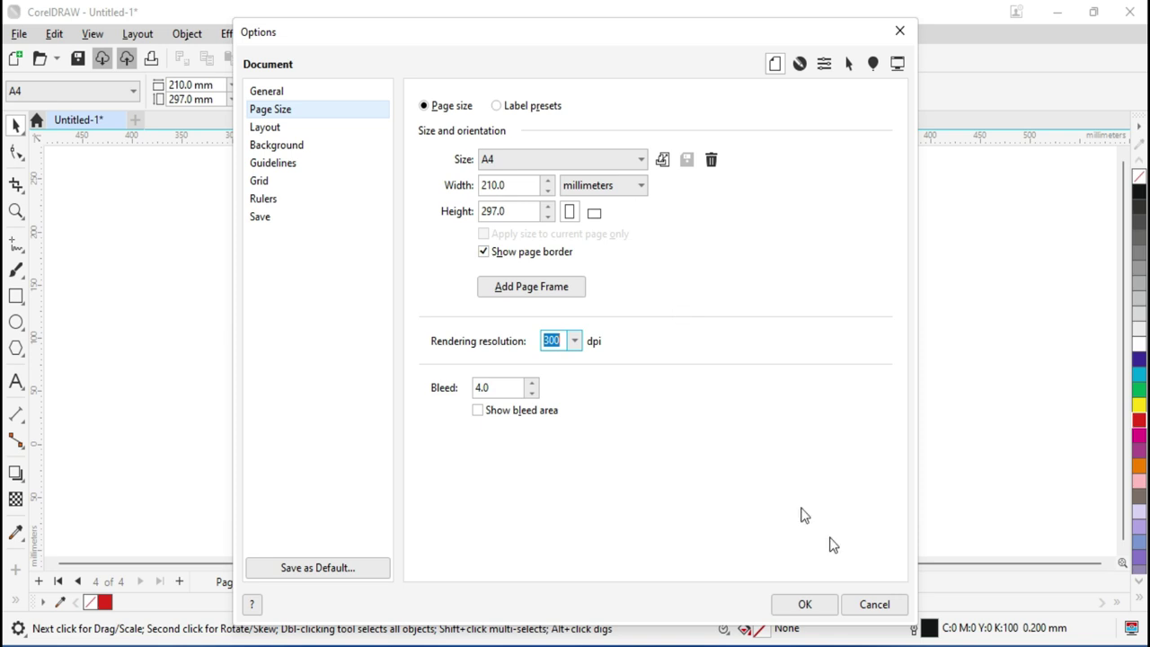
click(871, 607)
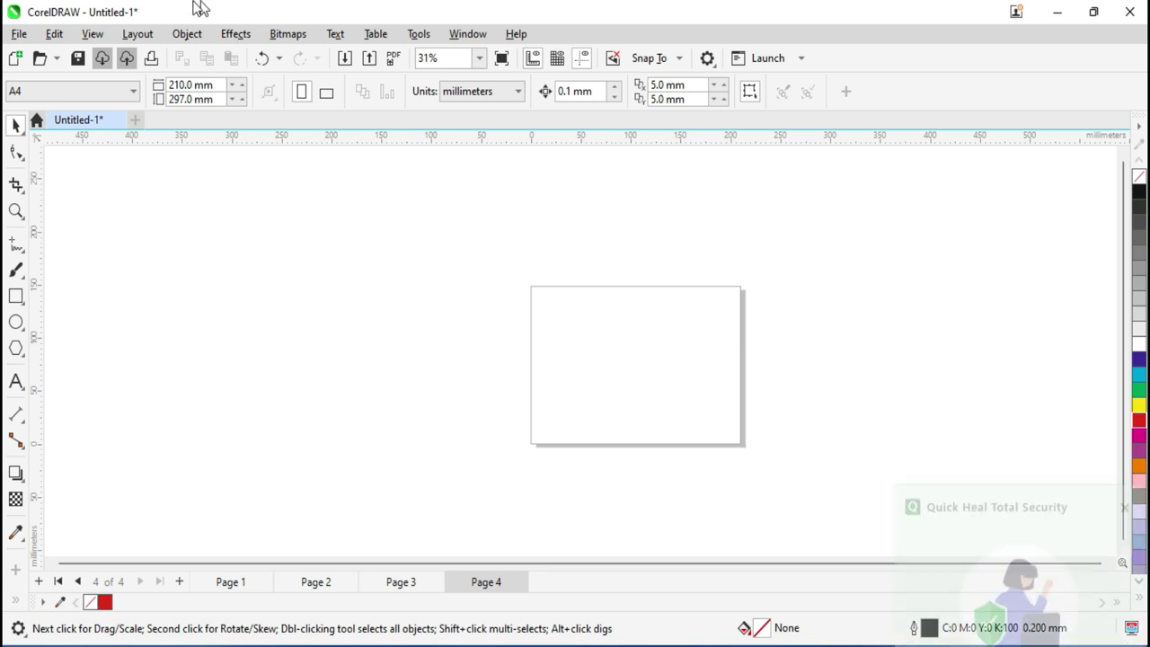
Step: Switch the document layout back to Full Page, restoring Page 4 as portrait A4
click(138, 34)
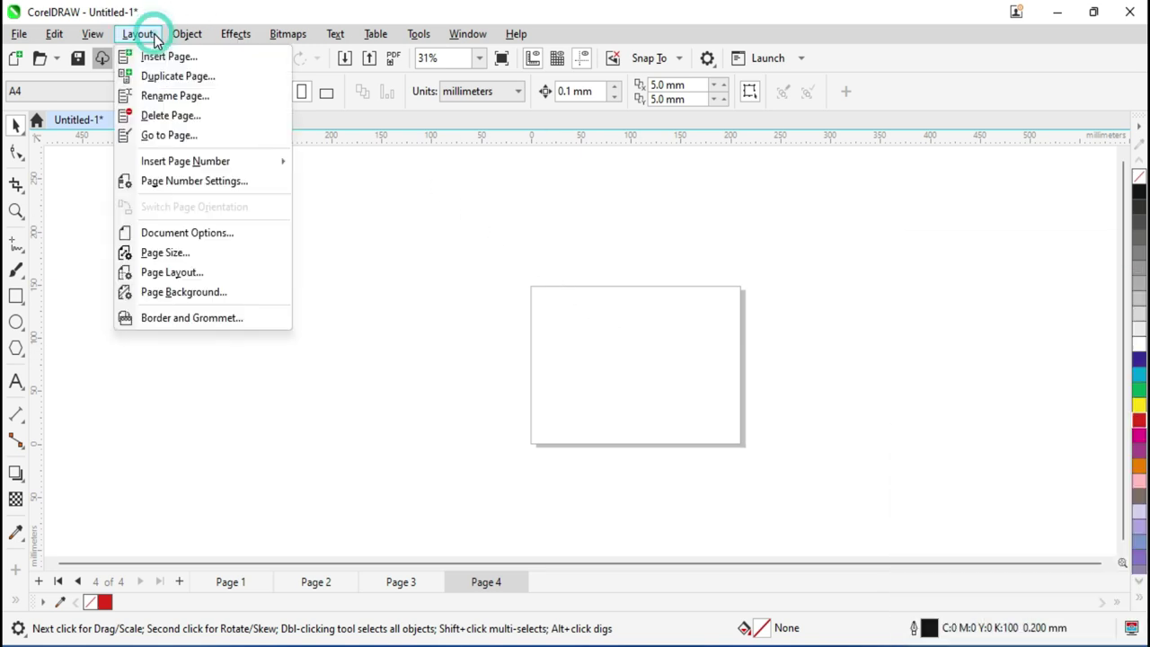
click(193, 273)
click(544, 109)
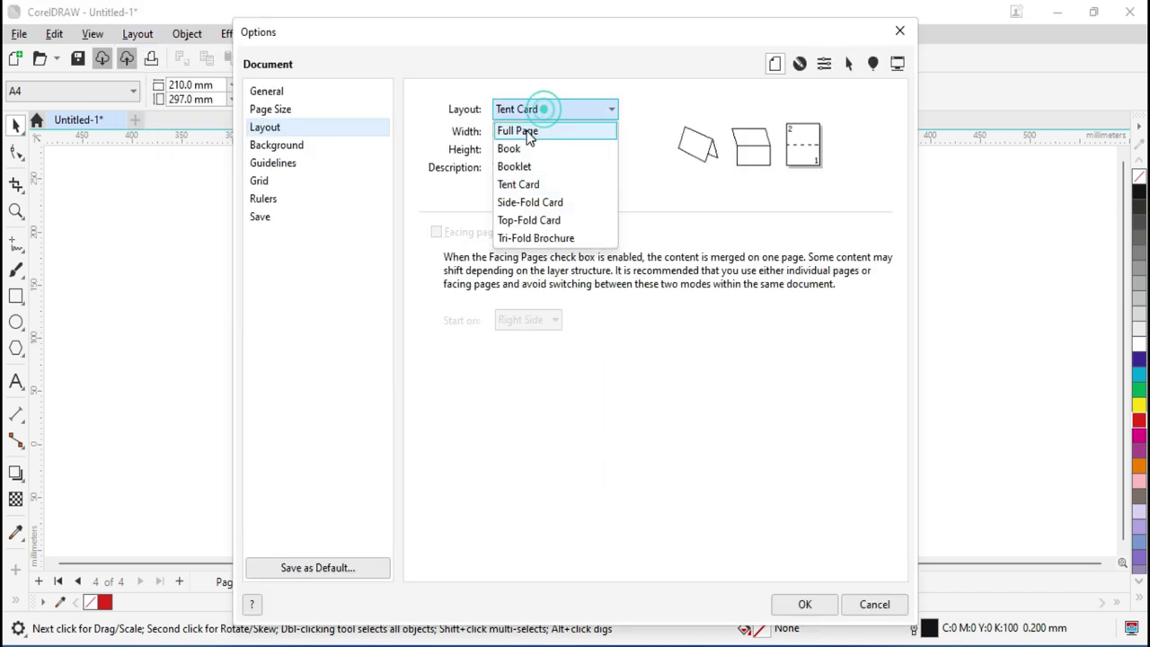
click(528, 130)
click(815, 603)
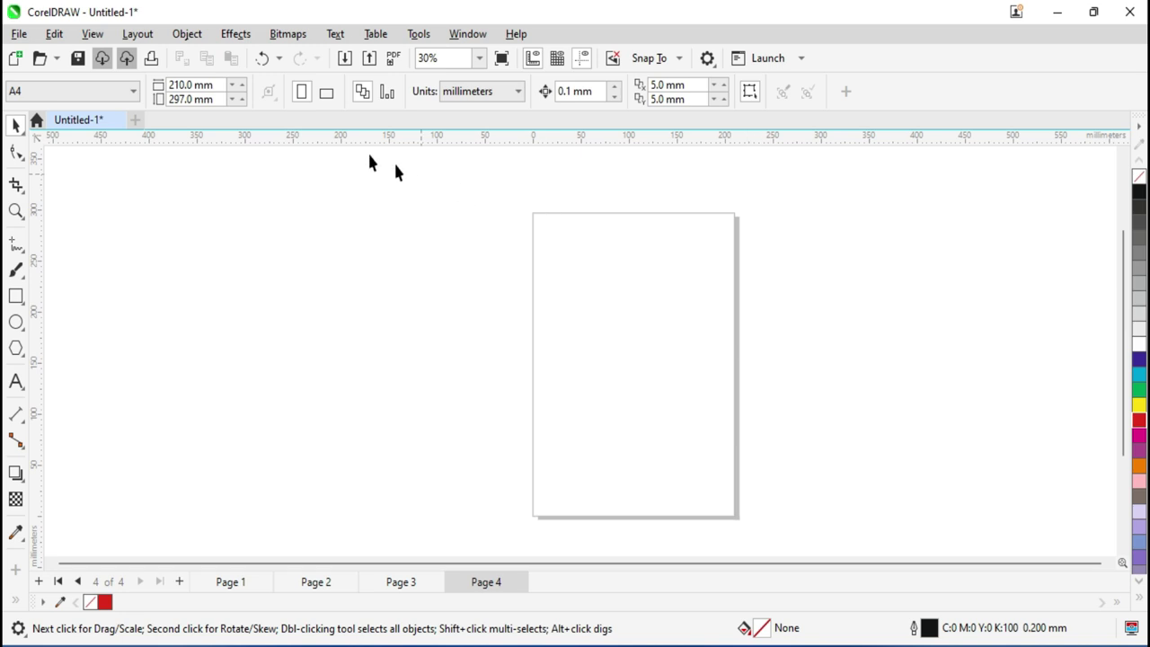
click(103, 37)
click(136, 34)
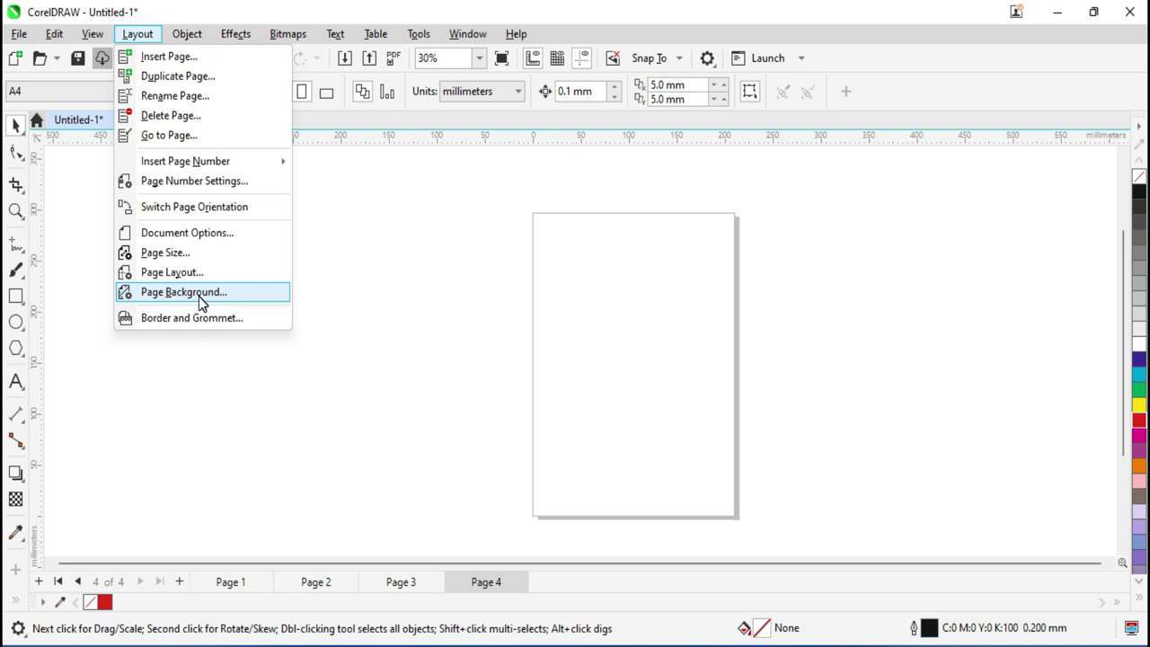
Step: Set the page background to solid orange for the whole document
click(201, 302)
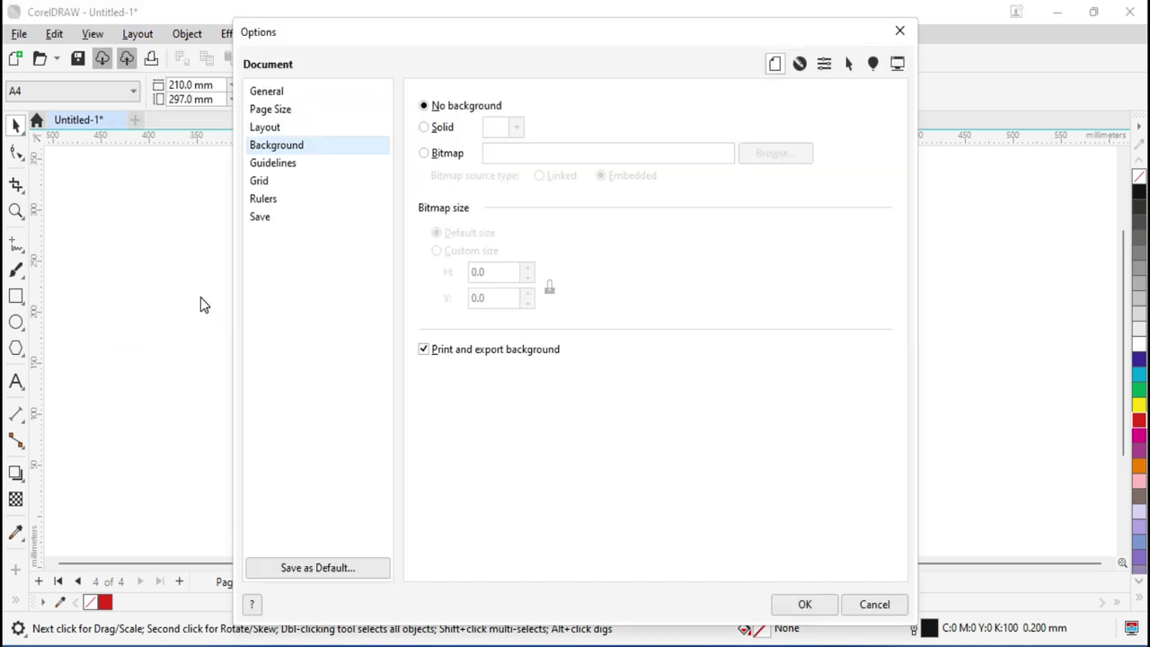
click(425, 127)
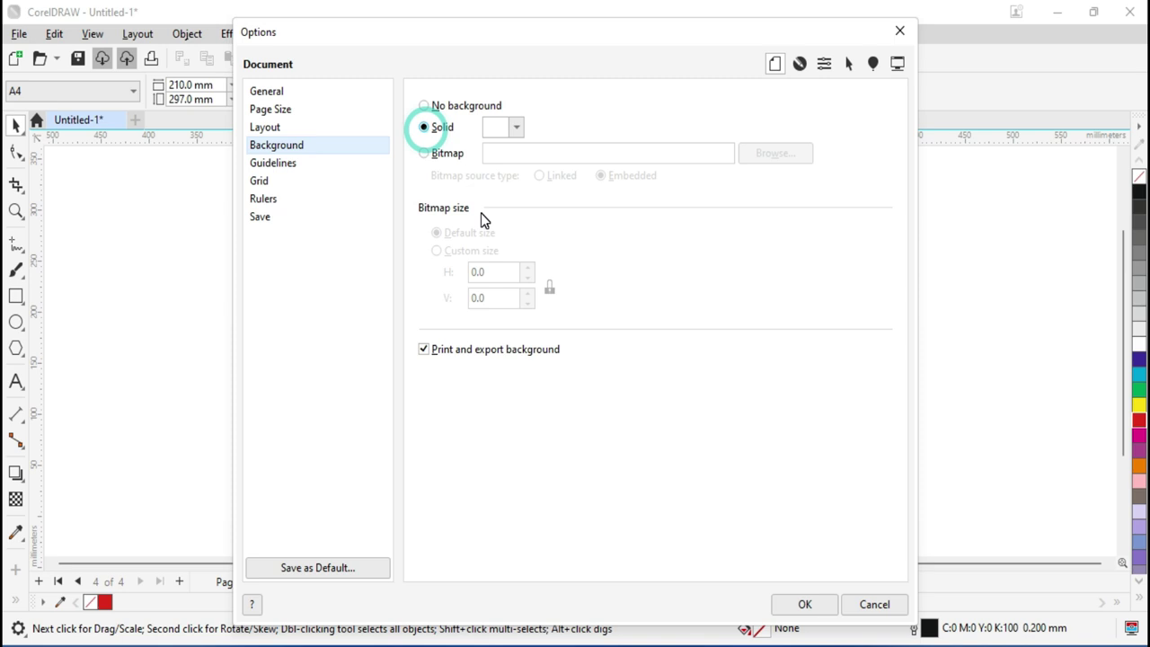
drag(487, 65, 420, 104)
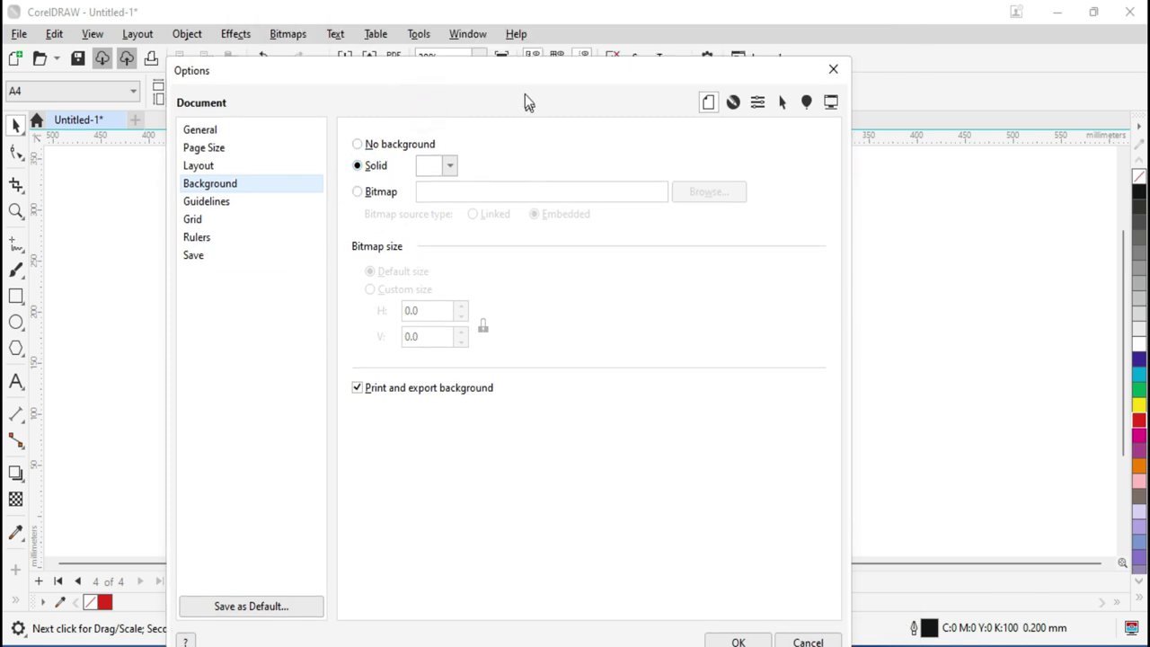
drag(511, 77, 579, 52)
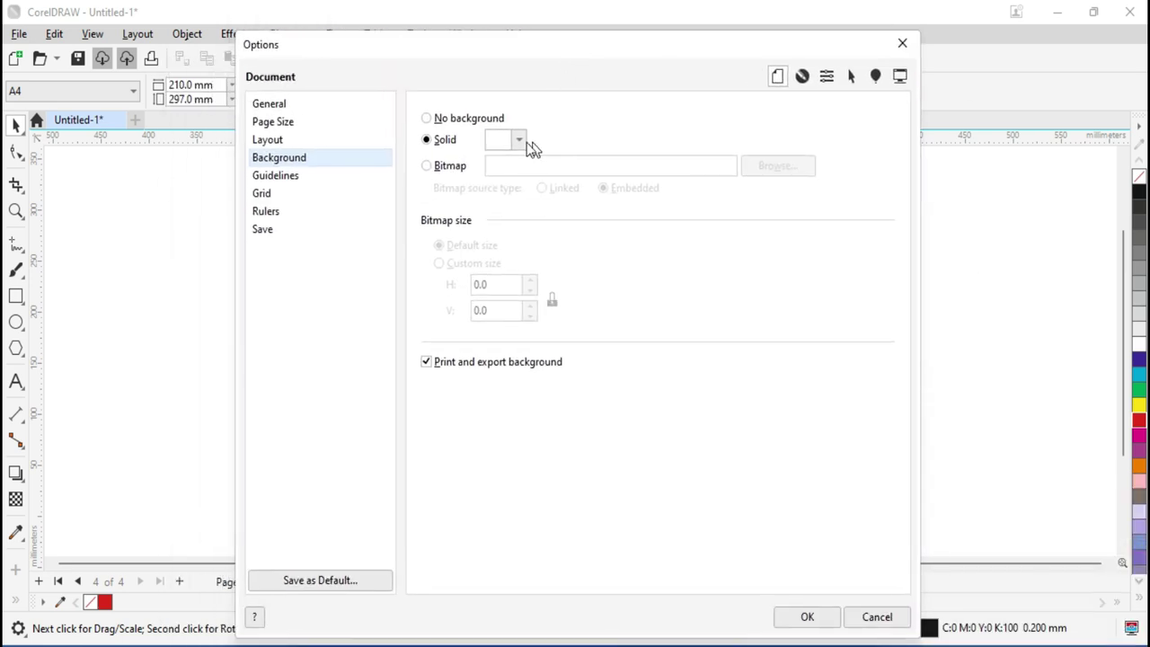
click(518, 139)
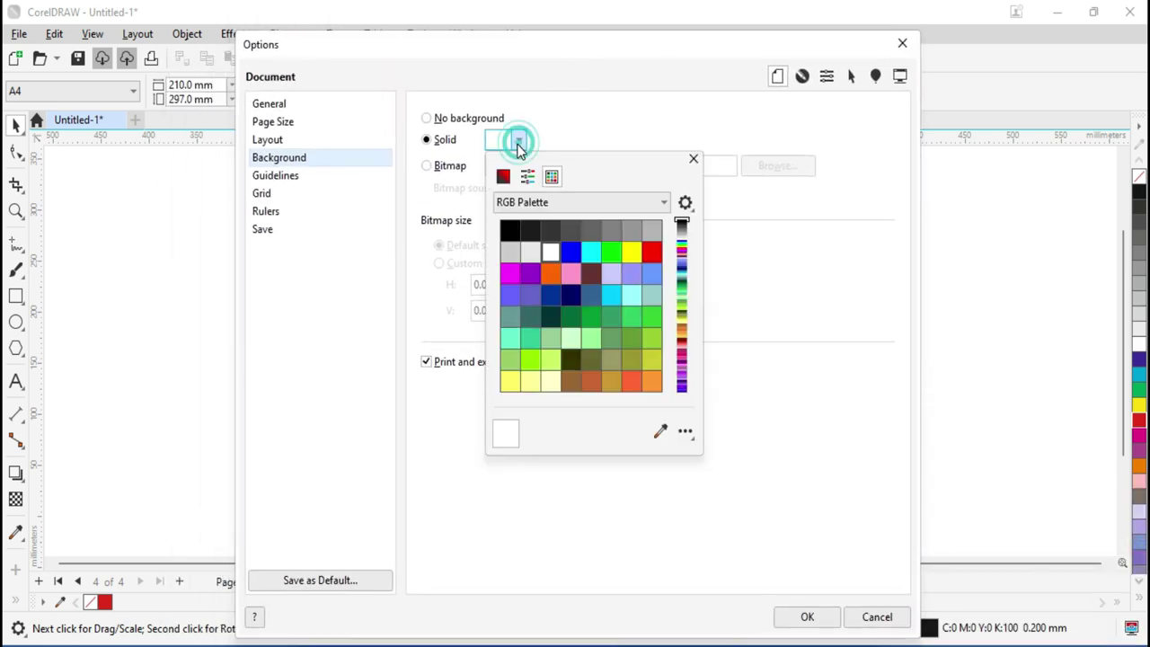
click(550, 278)
click(740, 498)
click(790, 618)
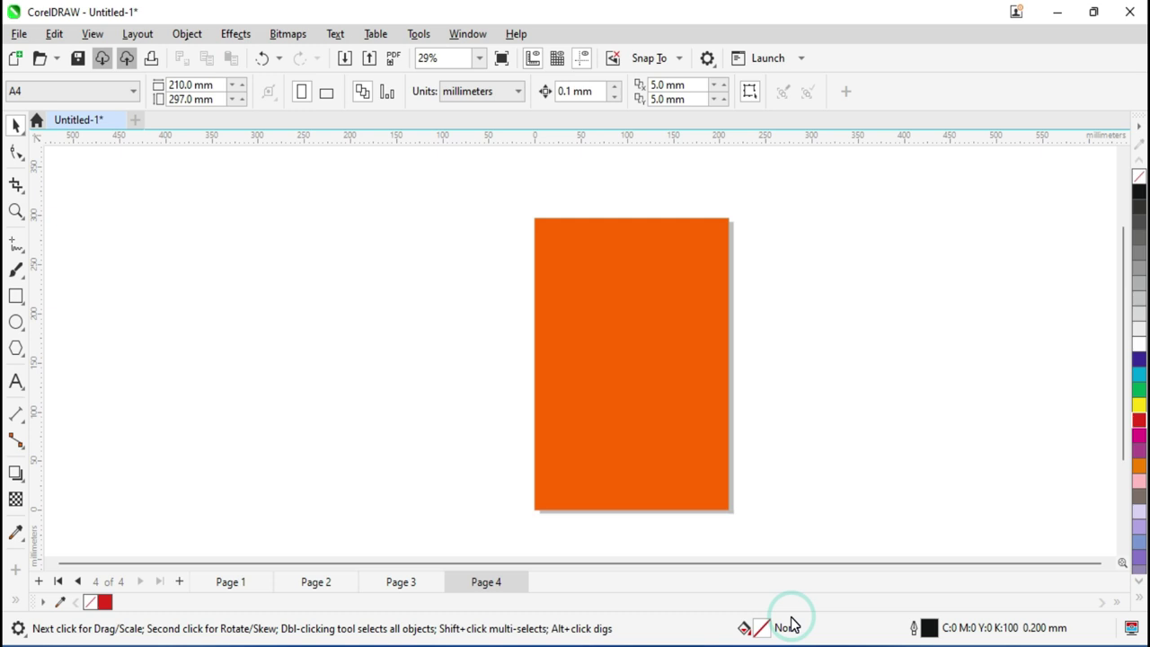
Step: Check the orange background on Pages 3, 2 and 1, returning to Page 3
click(400, 581)
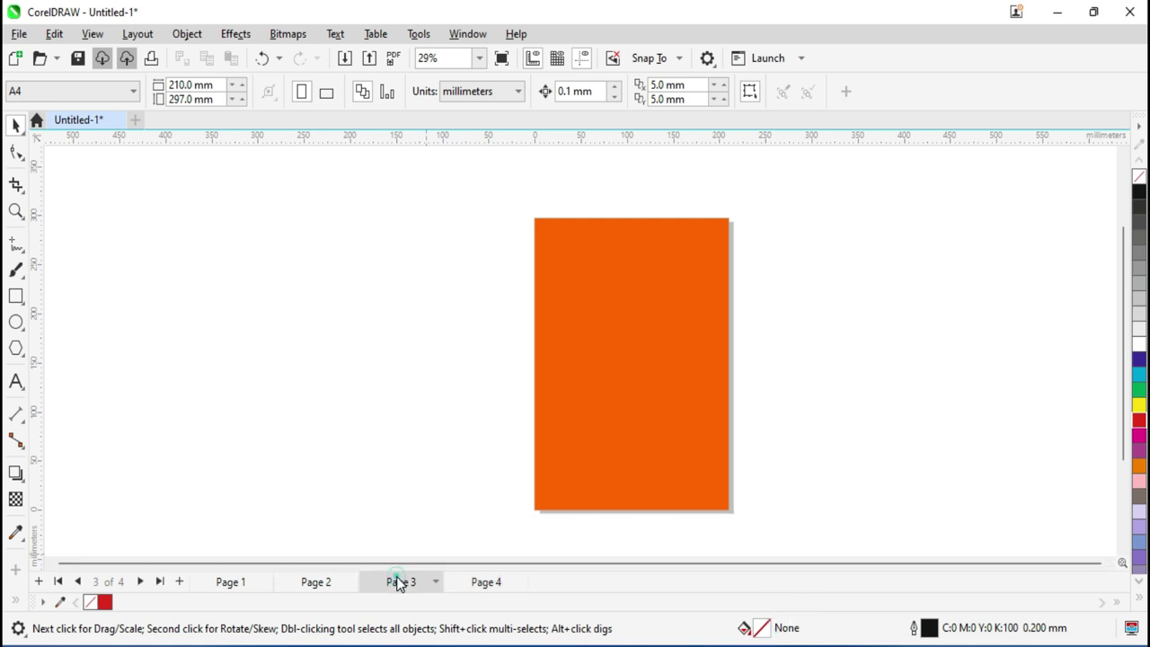
click(325, 581)
click(224, 584)
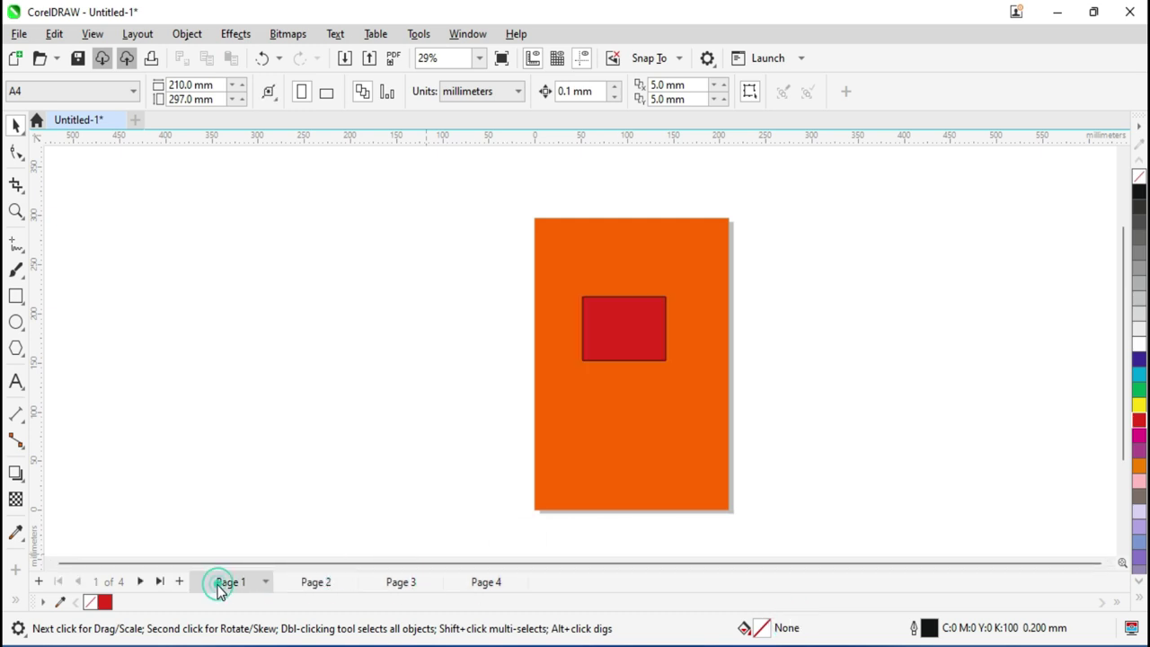
click(319, 584)
click(388, 584)
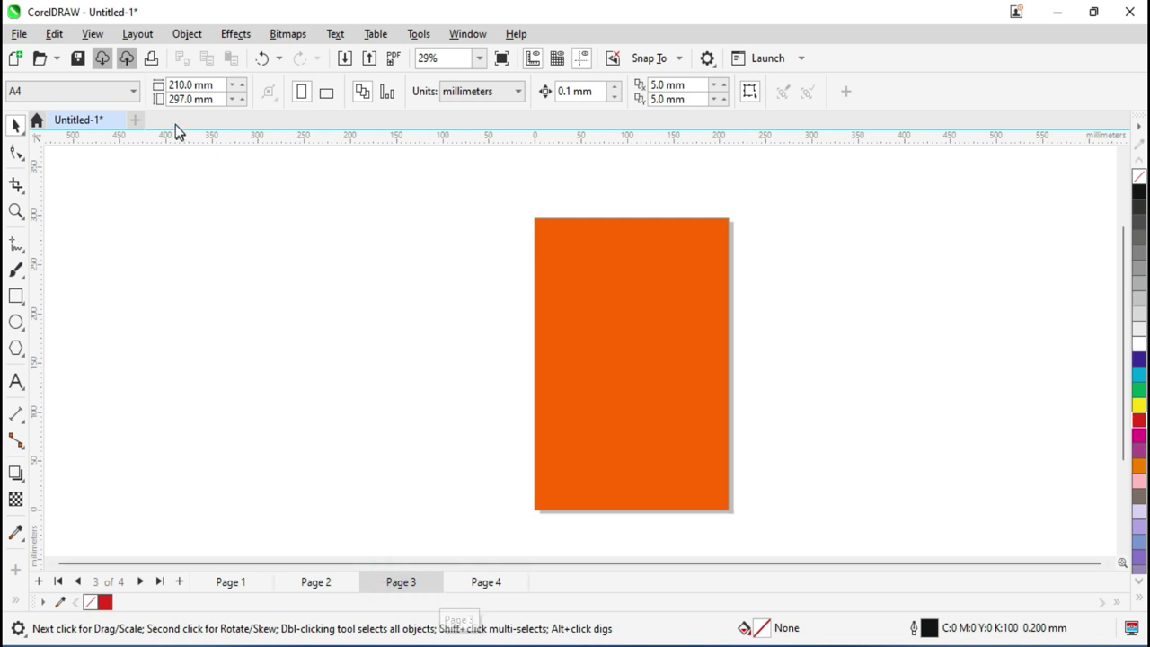
click(141, 33)
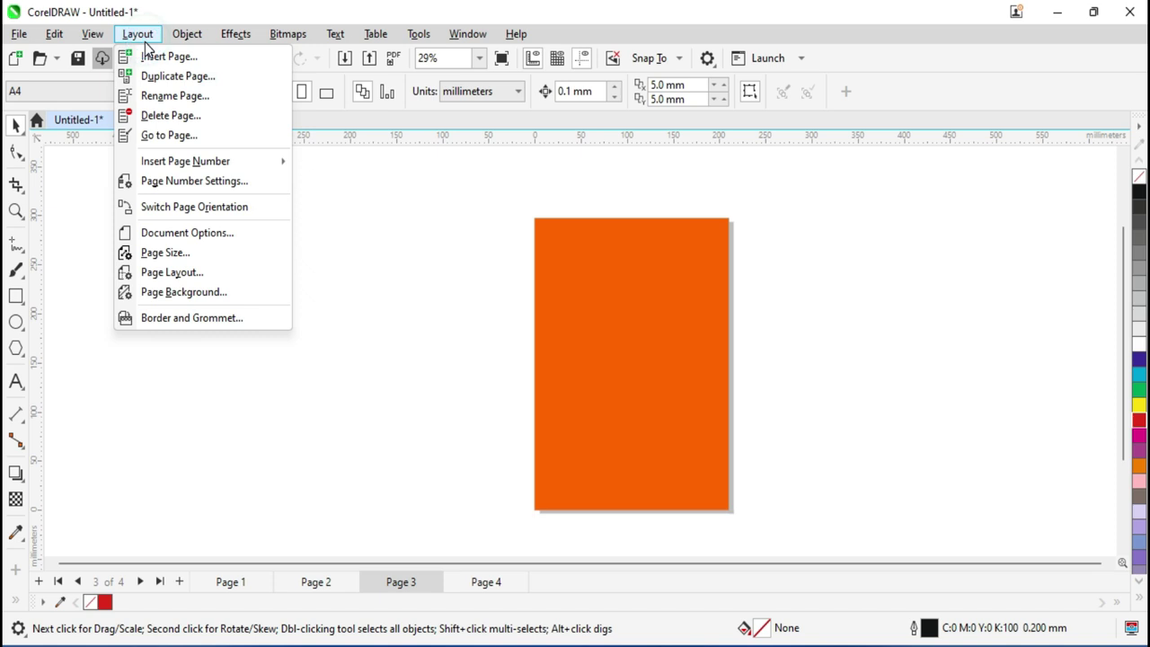
Step: Replace the orange page background with an embedded photo bitmap
click(195, 297)
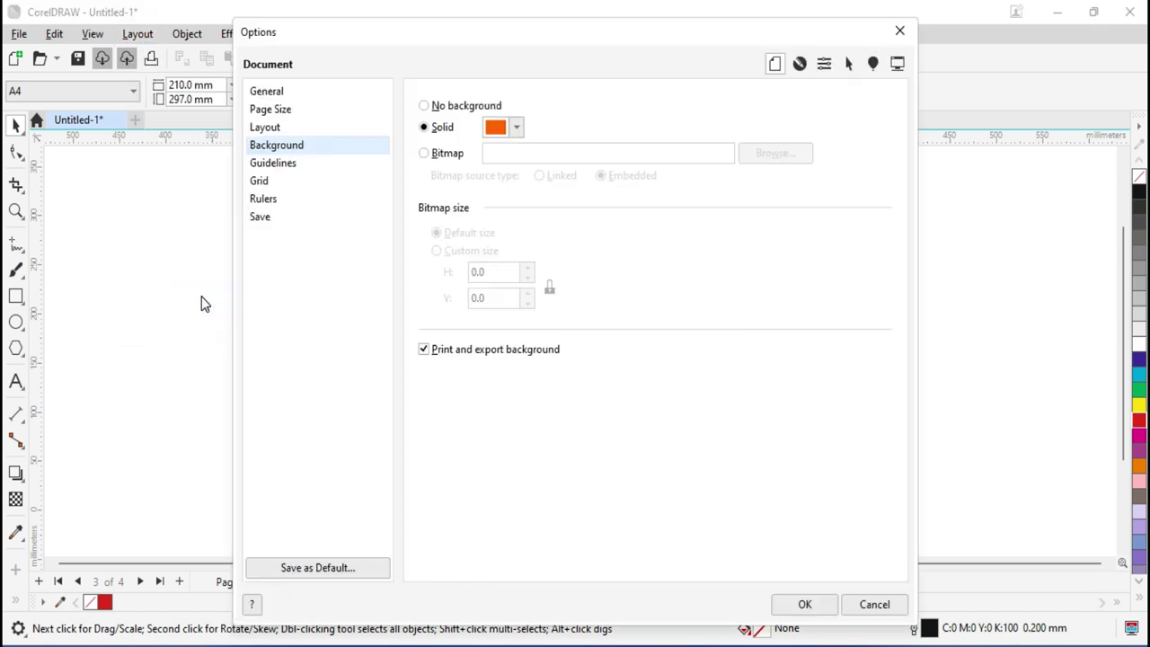
click(449, 155)
click(766, 153)
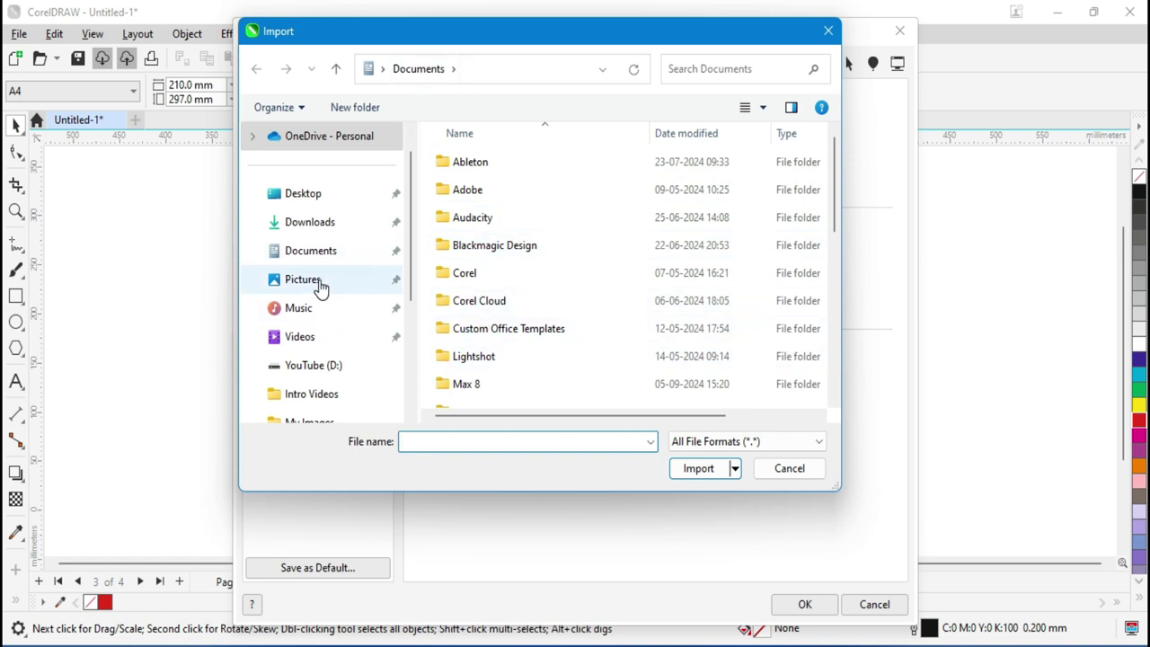
click(698, 468)
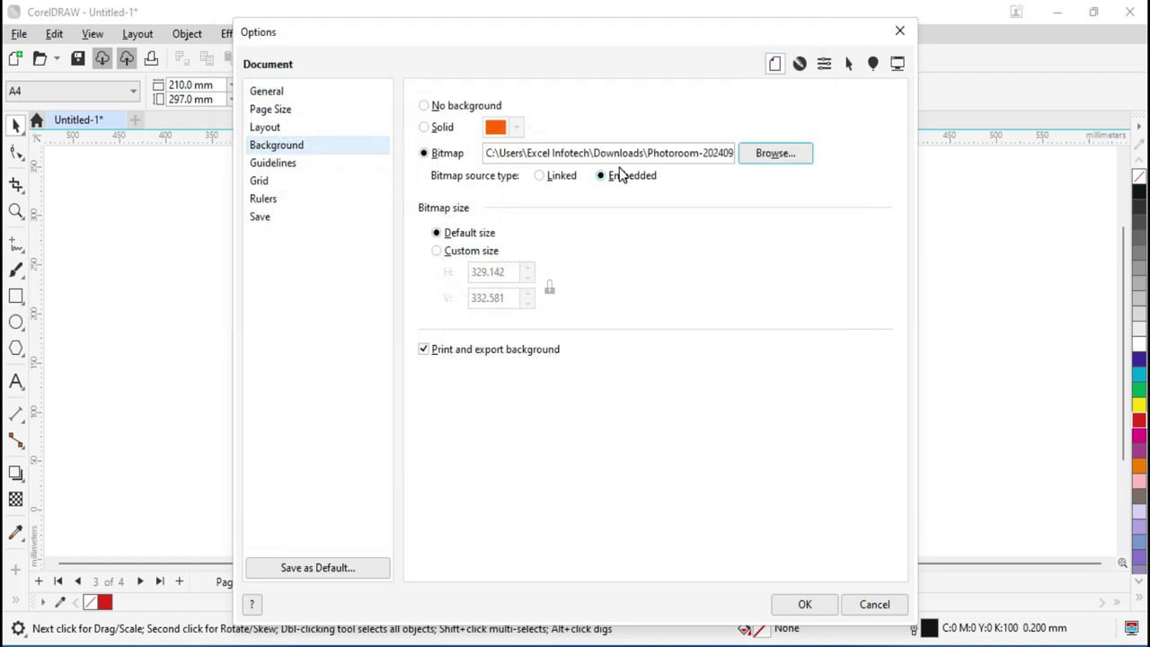
click(799, 607)
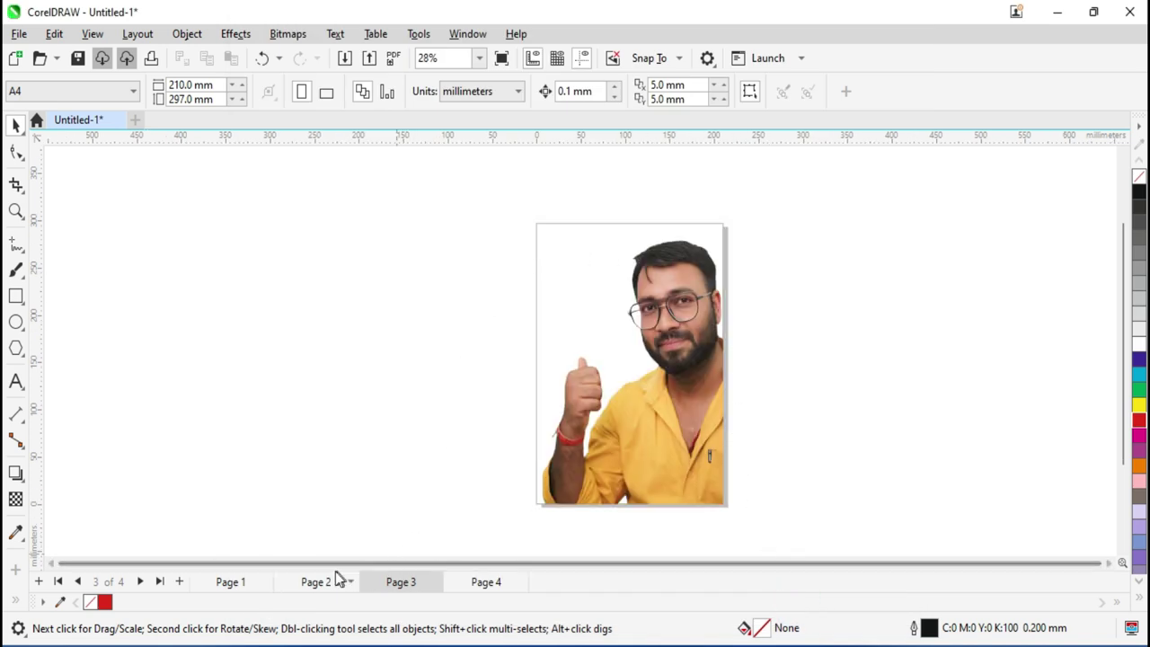
Step: Check the photo background on Pages 2 and 1, returning to Page 3
click(314, 582)
click(244, 585)
click(311, 588)
click(381, 583)
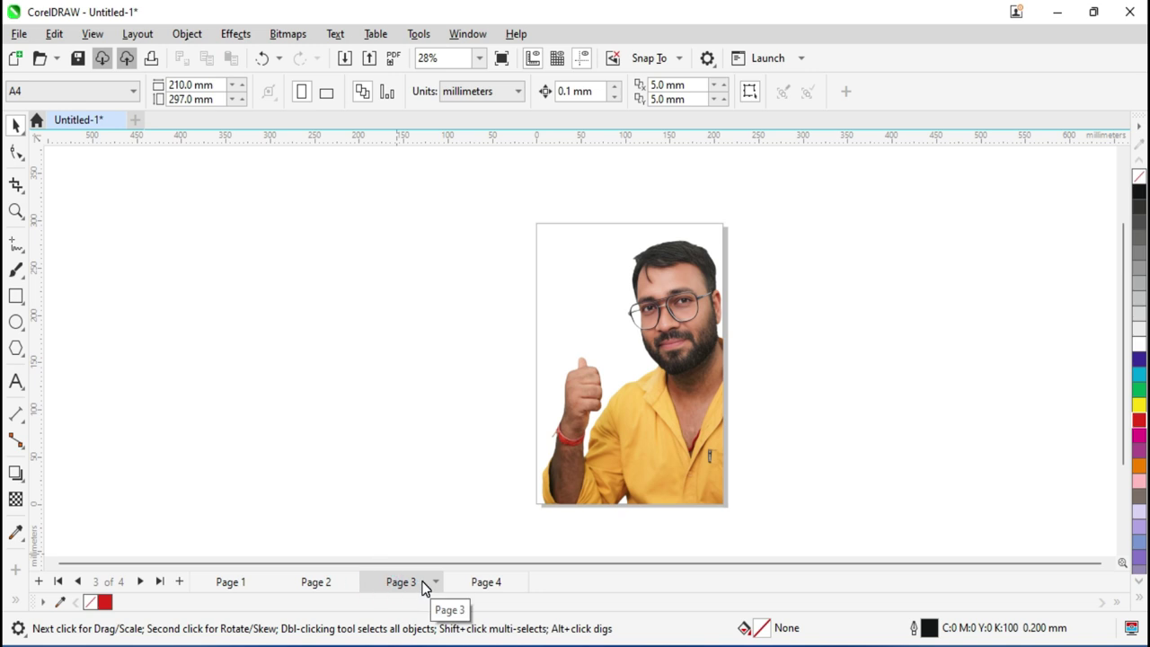
click(138, 33)
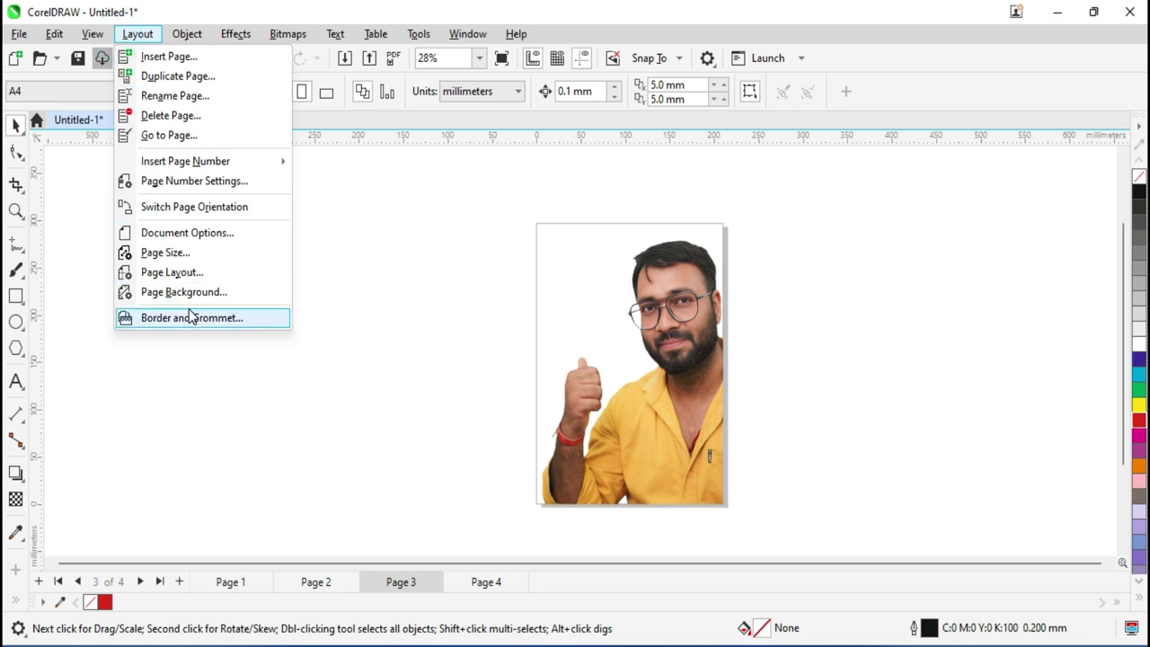
Step: Set the page background to No background, leaving Page 3 plain white
click(199, 292)
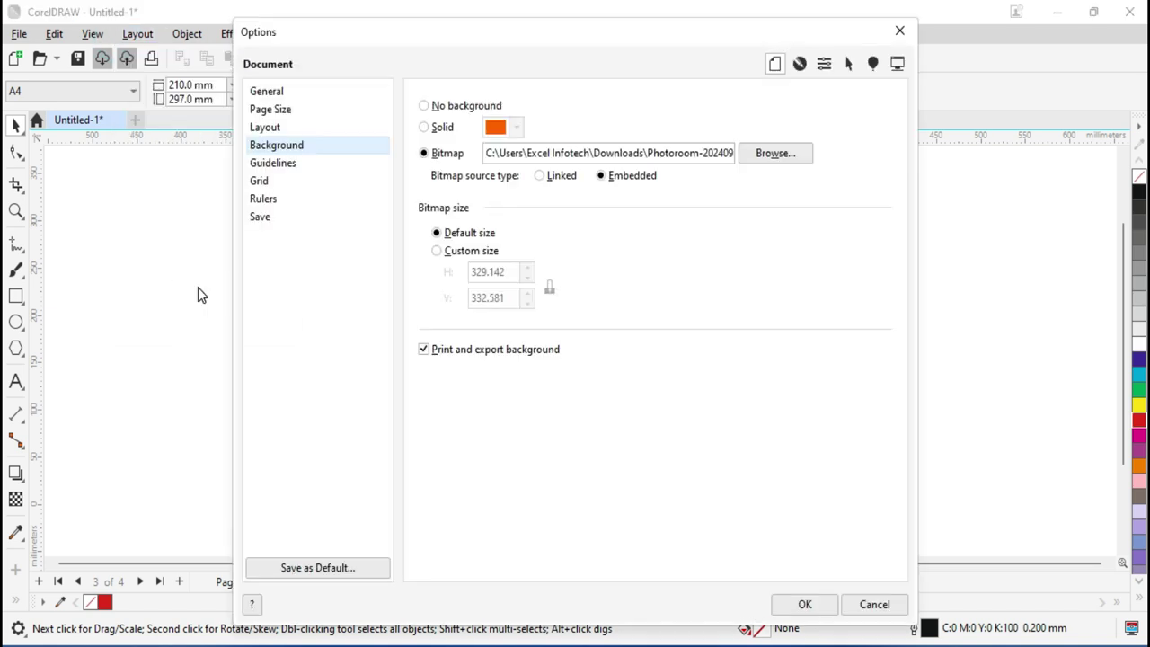
click(436, 104)
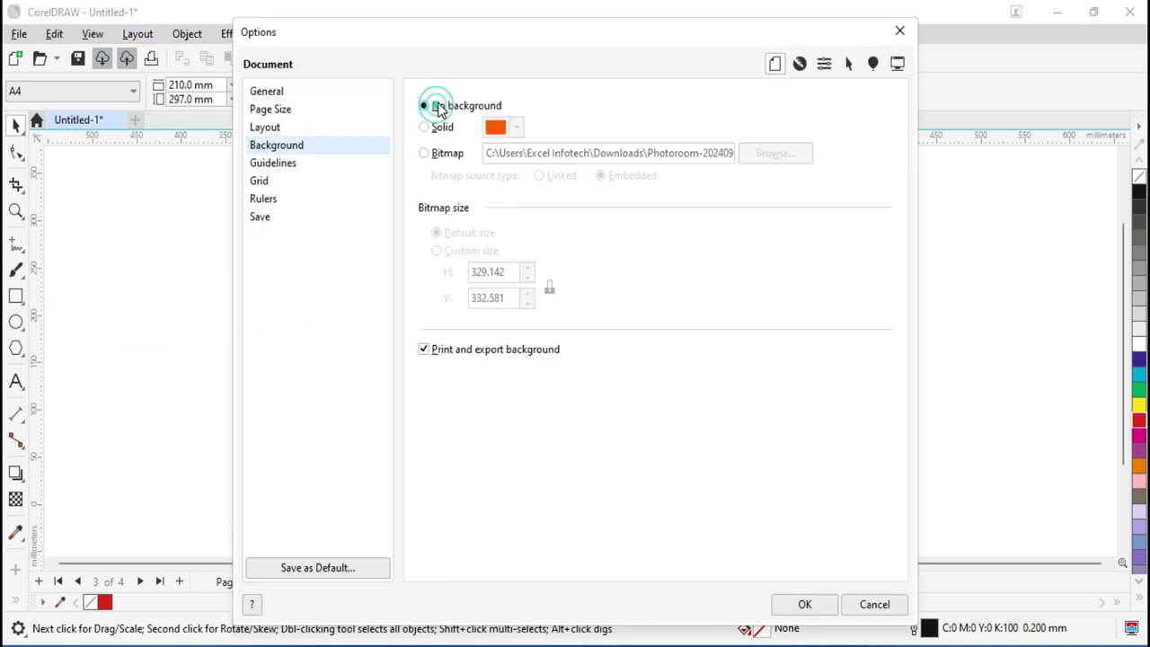
click(804, 605)
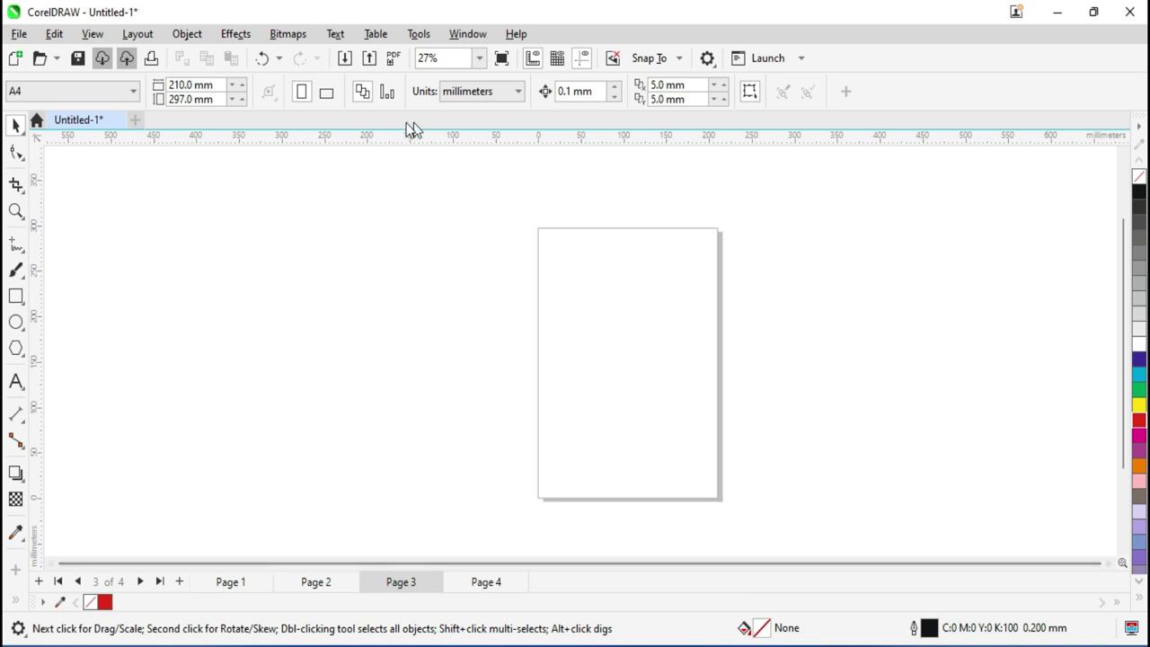
click(138, 33)
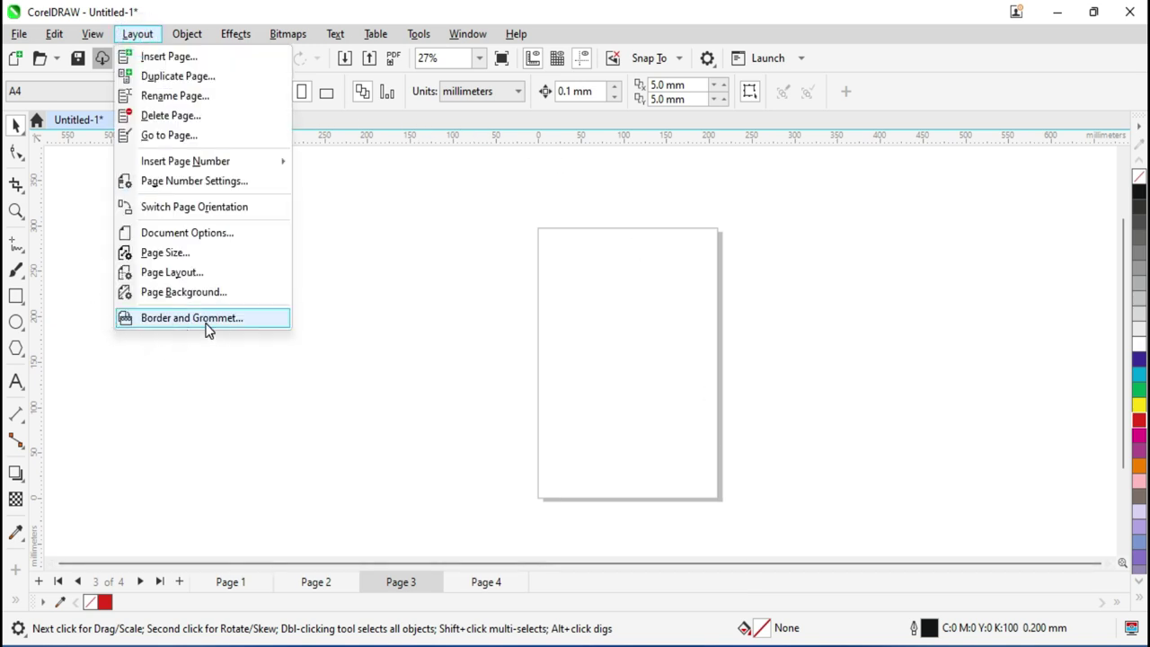
Step: Confirm Border and Grommet with both border and grommets unchecked, producing A4 document Untitled-2
click(207, 323)
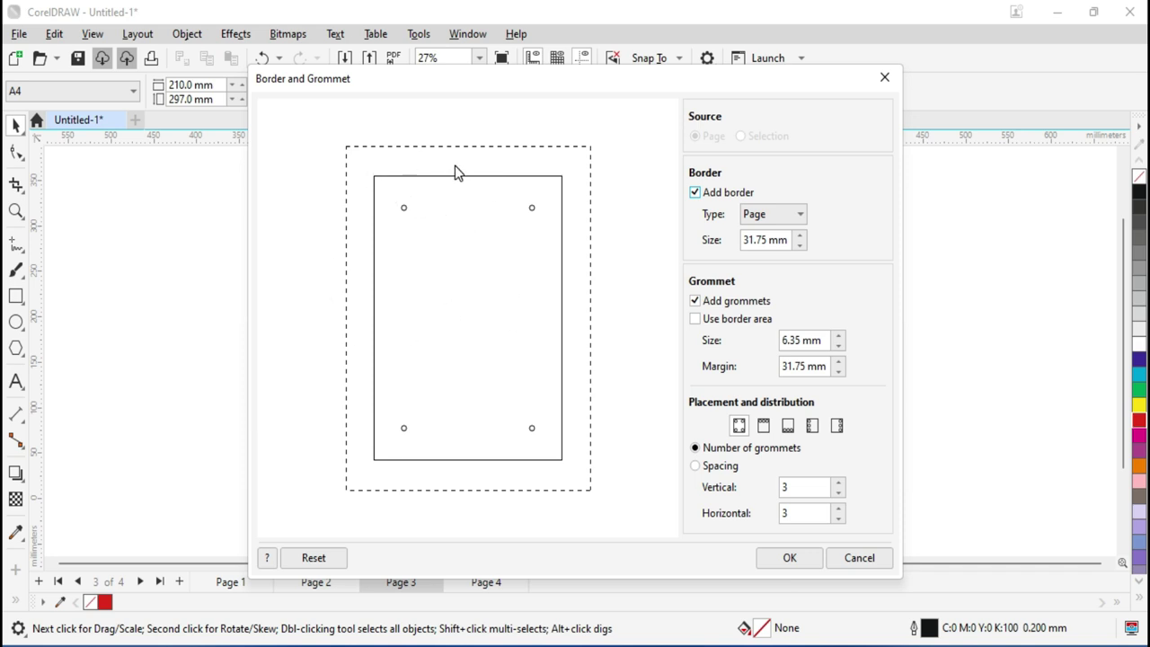
click(695, 301)
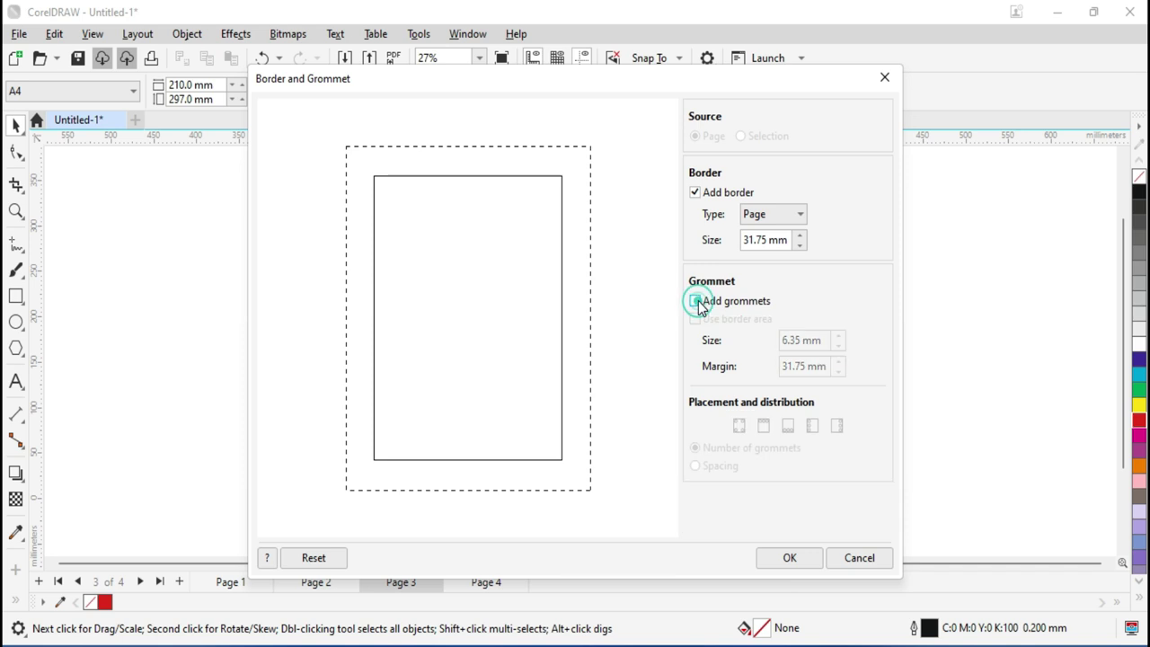
click(695, 192)
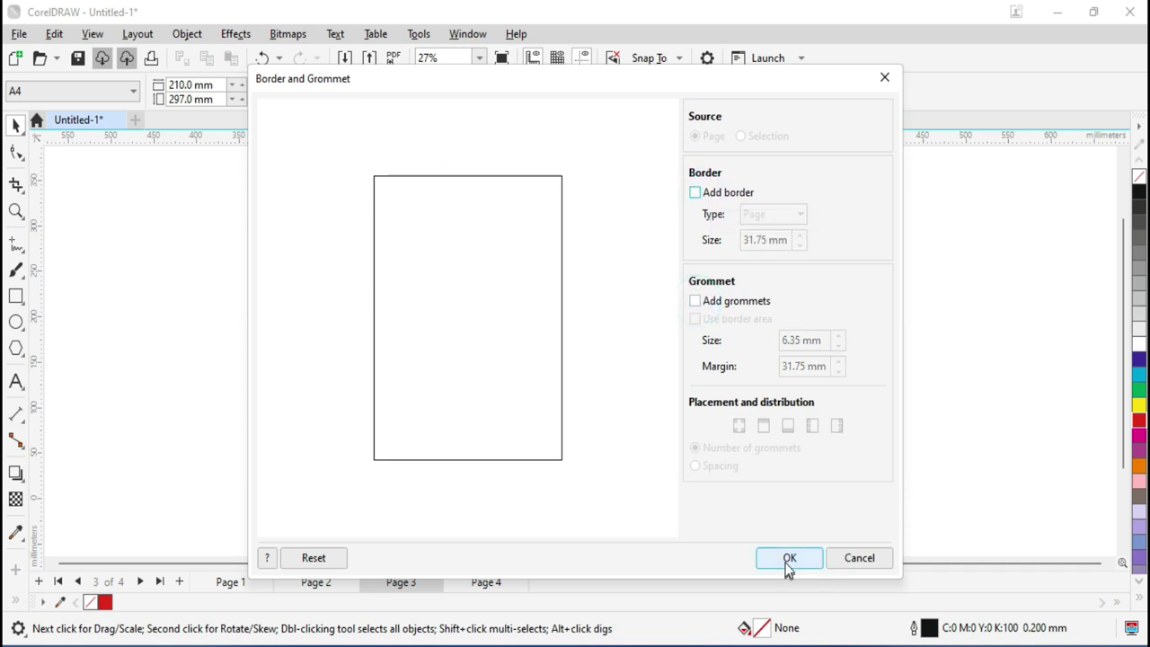
click(788, 557)
drag(423, 192, 794, 552)
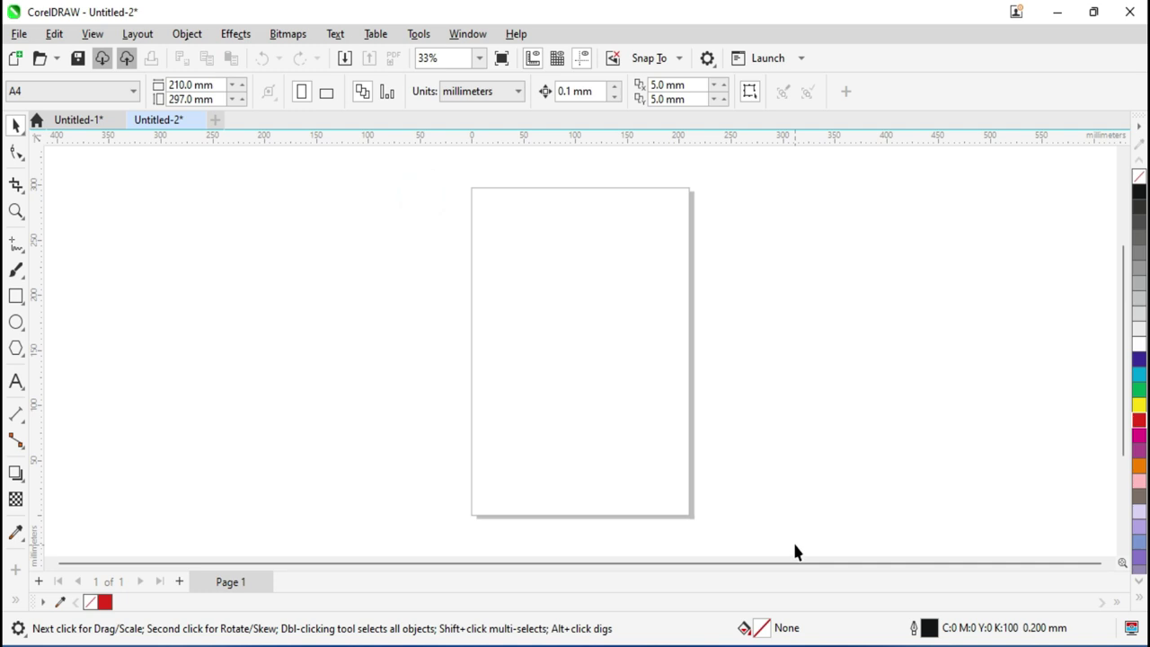
Step: Enable a 31.75 mm border in Border and Grommet, trying Color before settling on Page type
drag(404, 165, 763, 562)
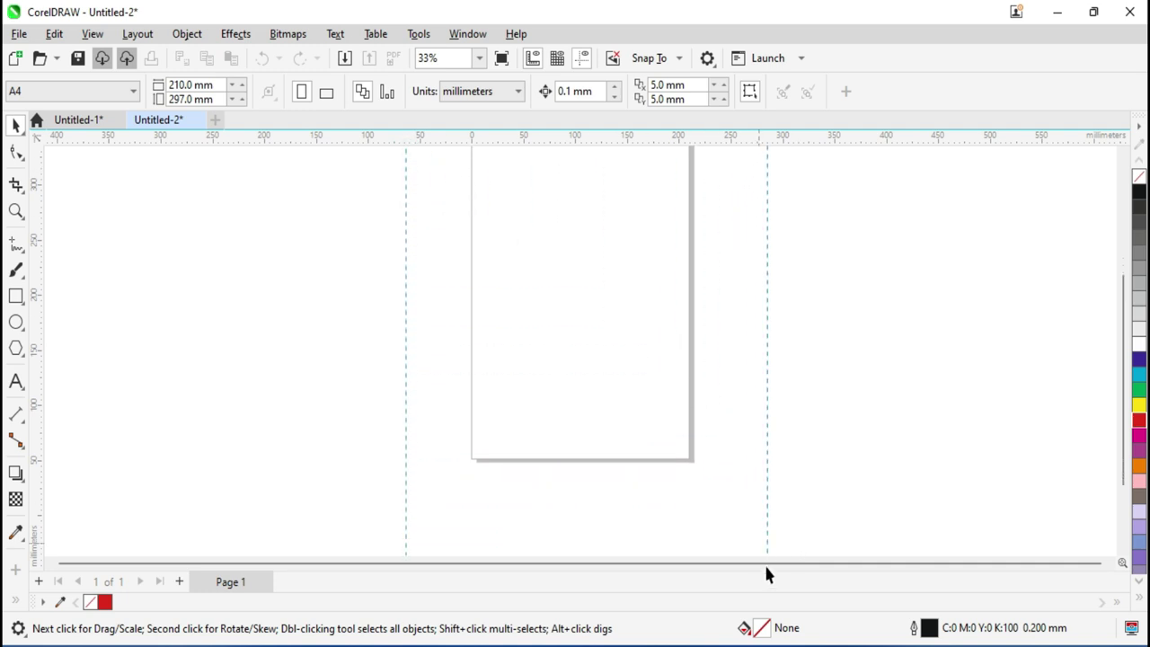
scroll(632, 352, down, 1)
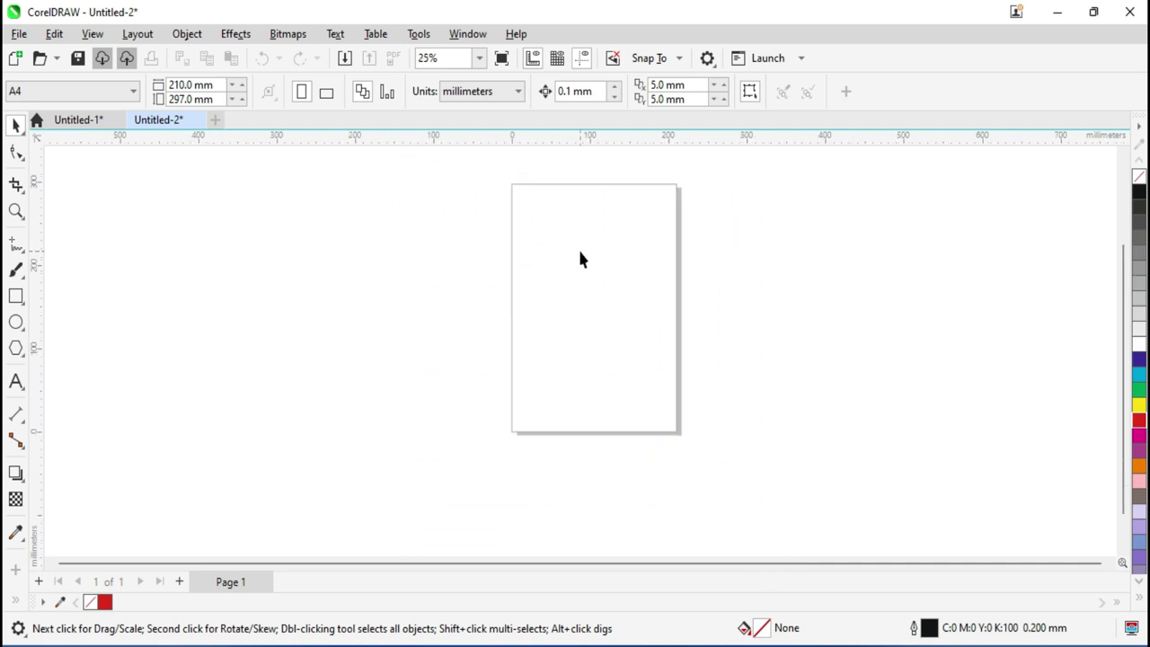
click(144, 36)
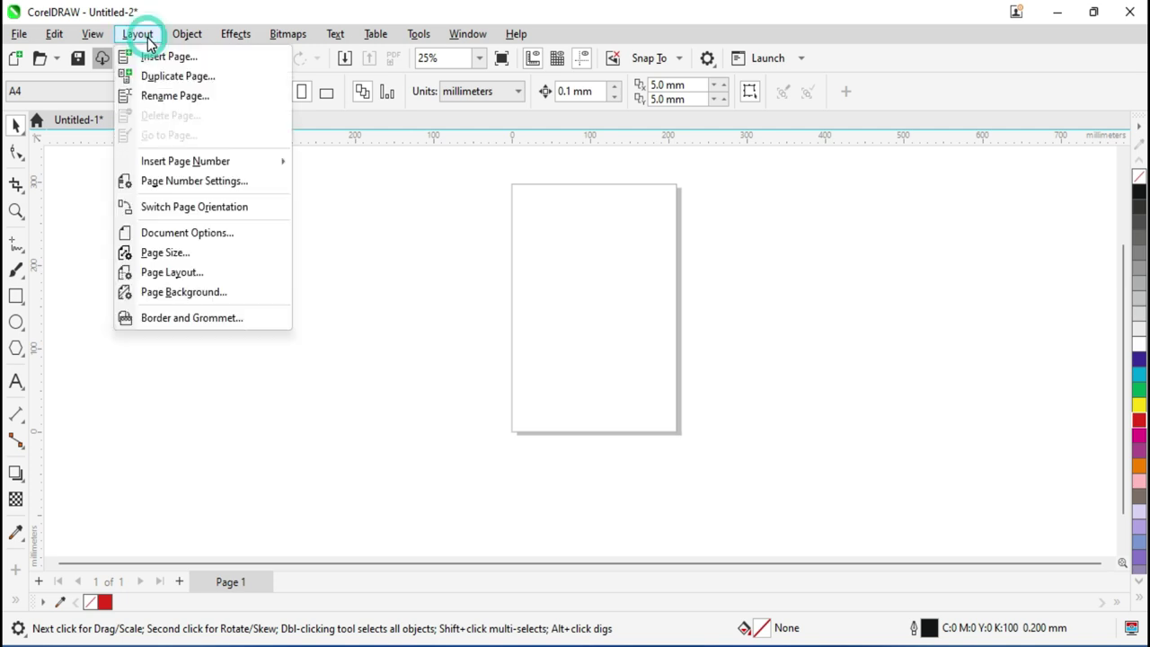
click(225, 316)
click(710, 137)
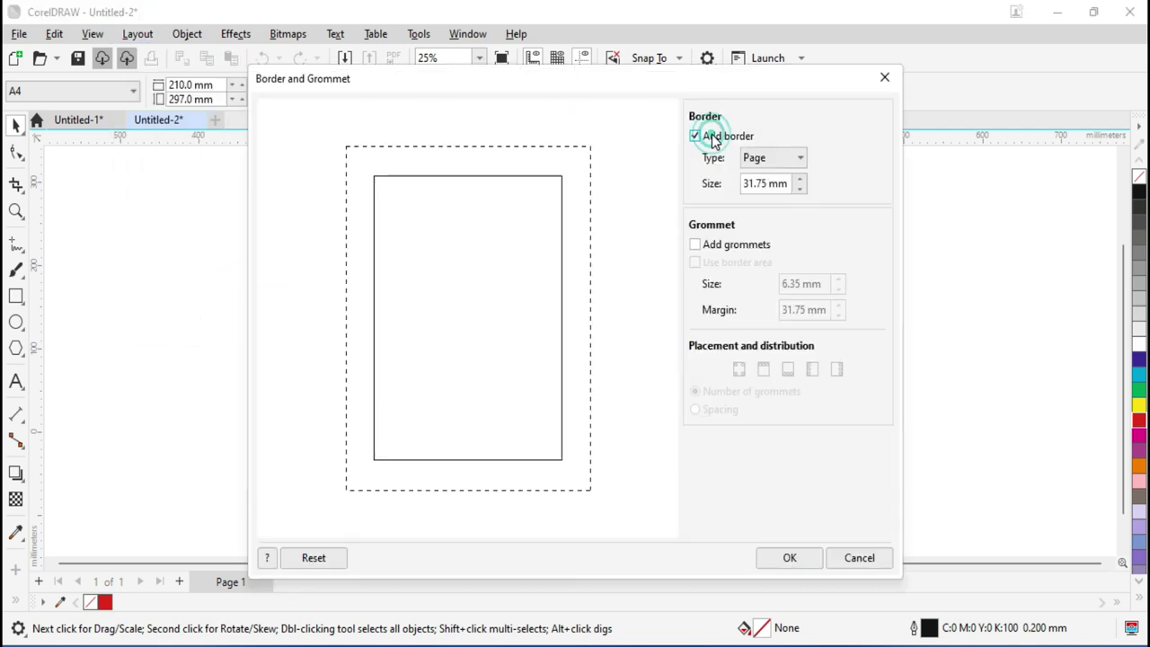
click(772, 162)
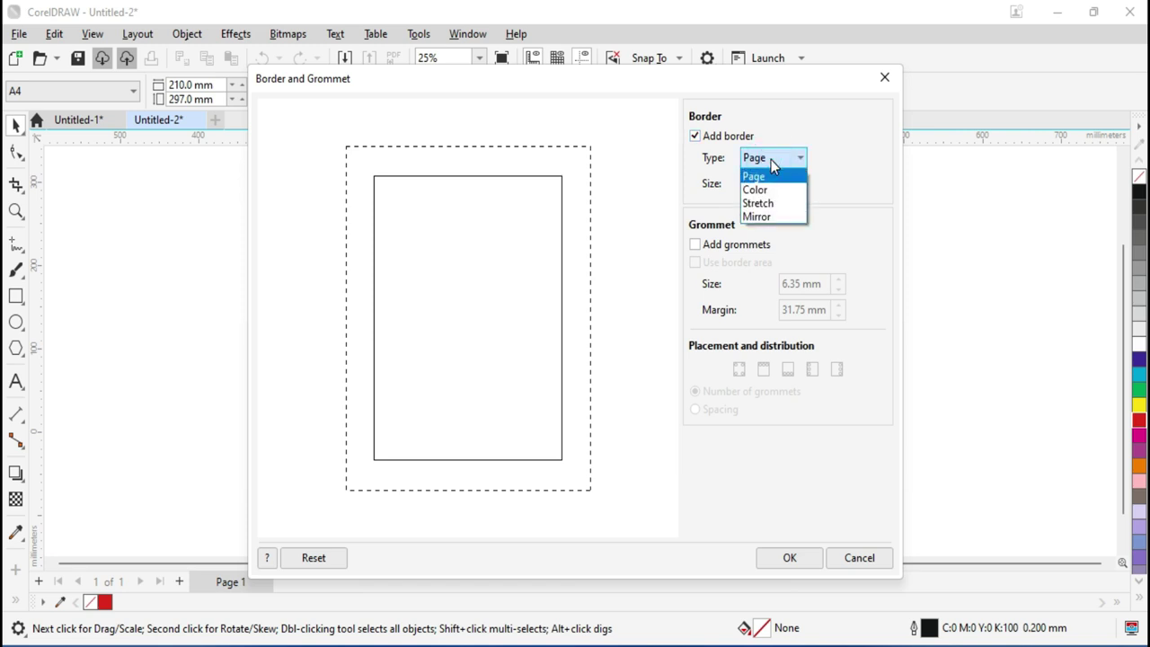
click(759, 189)
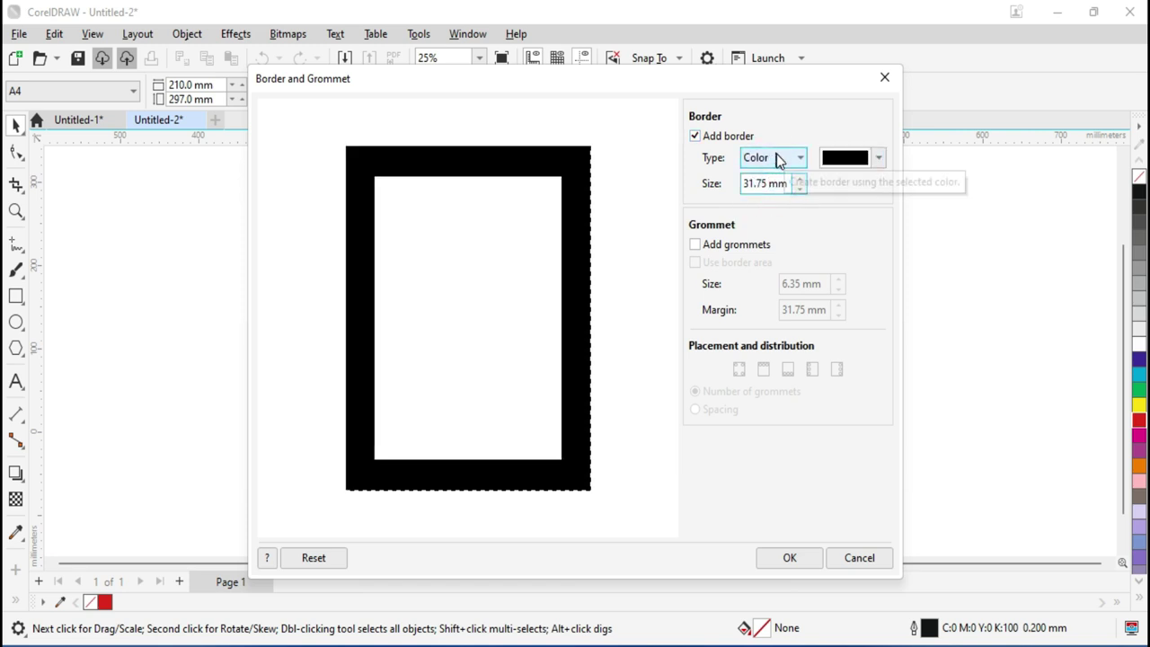
click(778, 156)
click(775, 176)
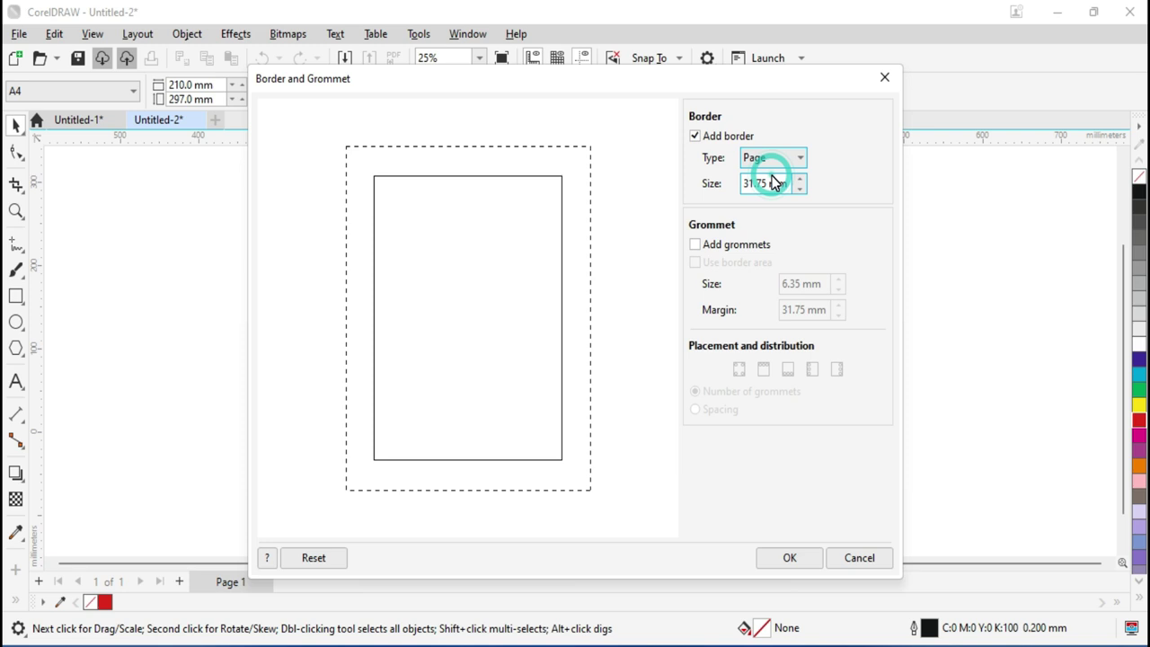
Step: Apply the 31.75 mm border, then select its rectangle in Wireframe view
click(786, 556)
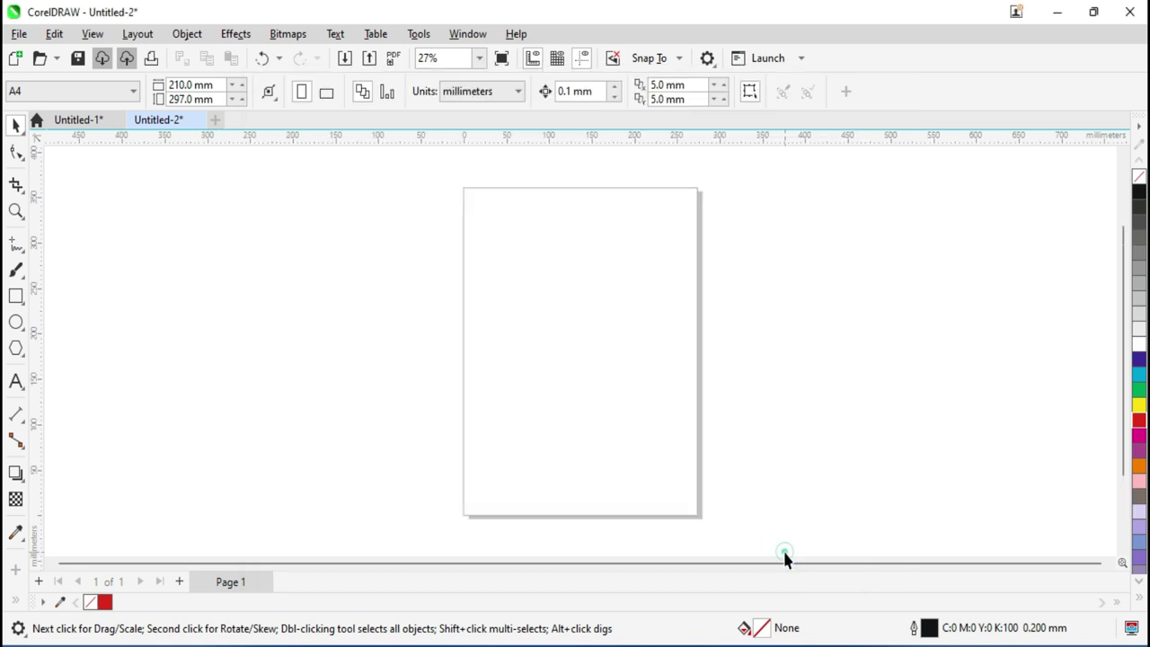
scroll(767, 431, down, 1)
scroll(766, 432, down, 2)
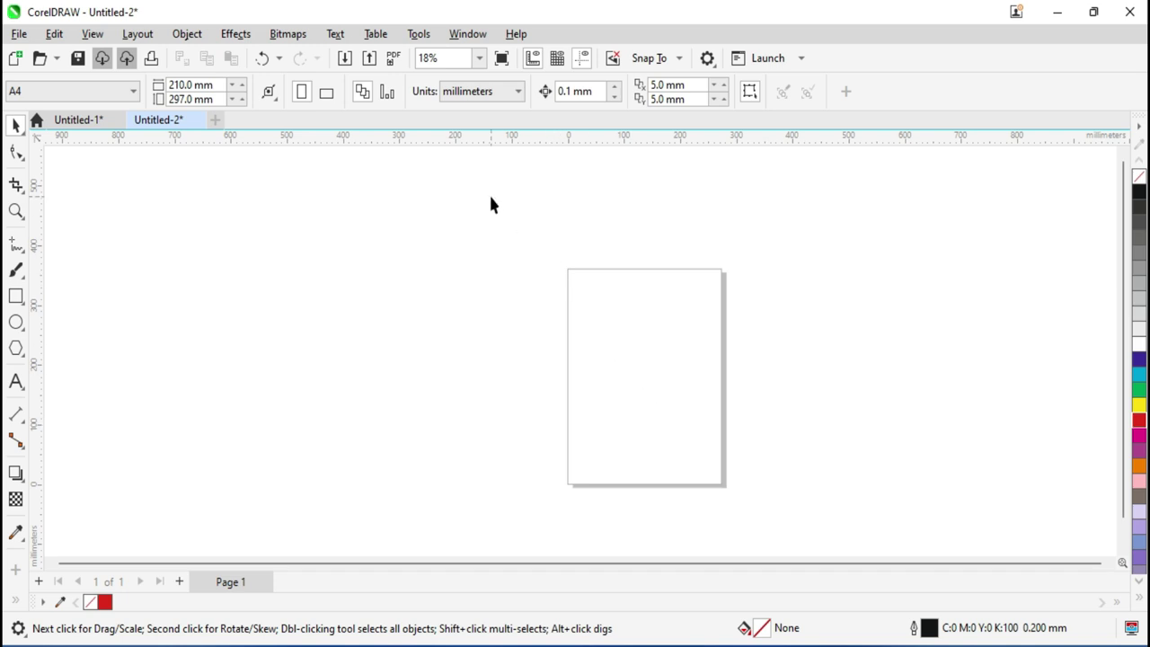
click(93, 34)
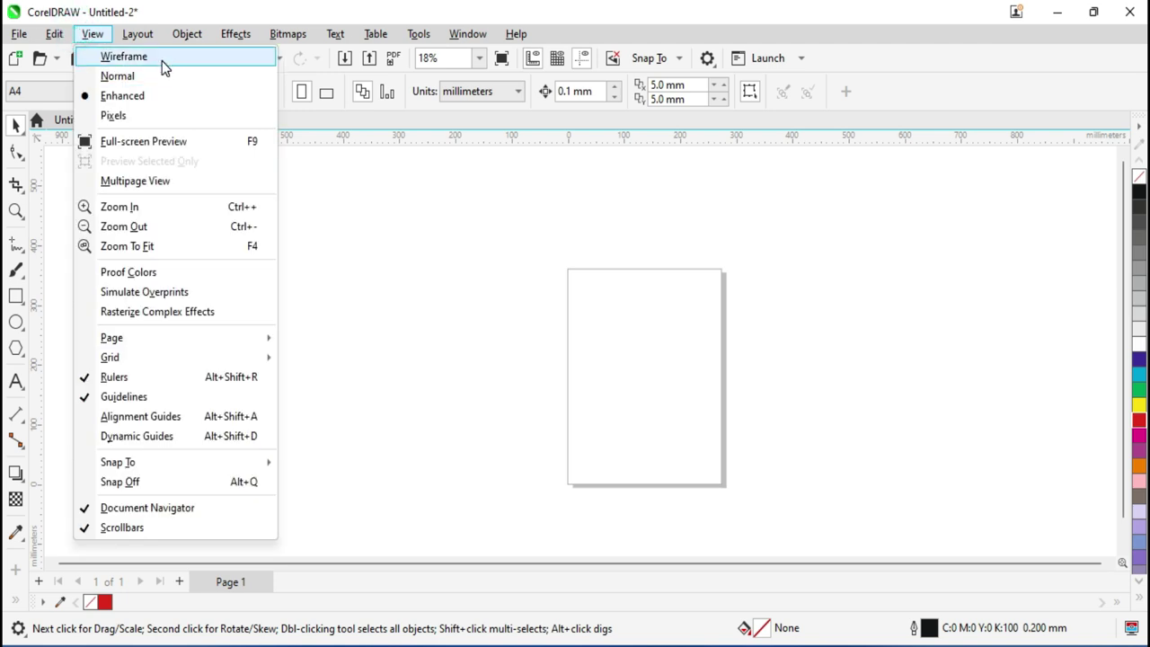
click(161, 59)
drag(528, 236, 821, 557)
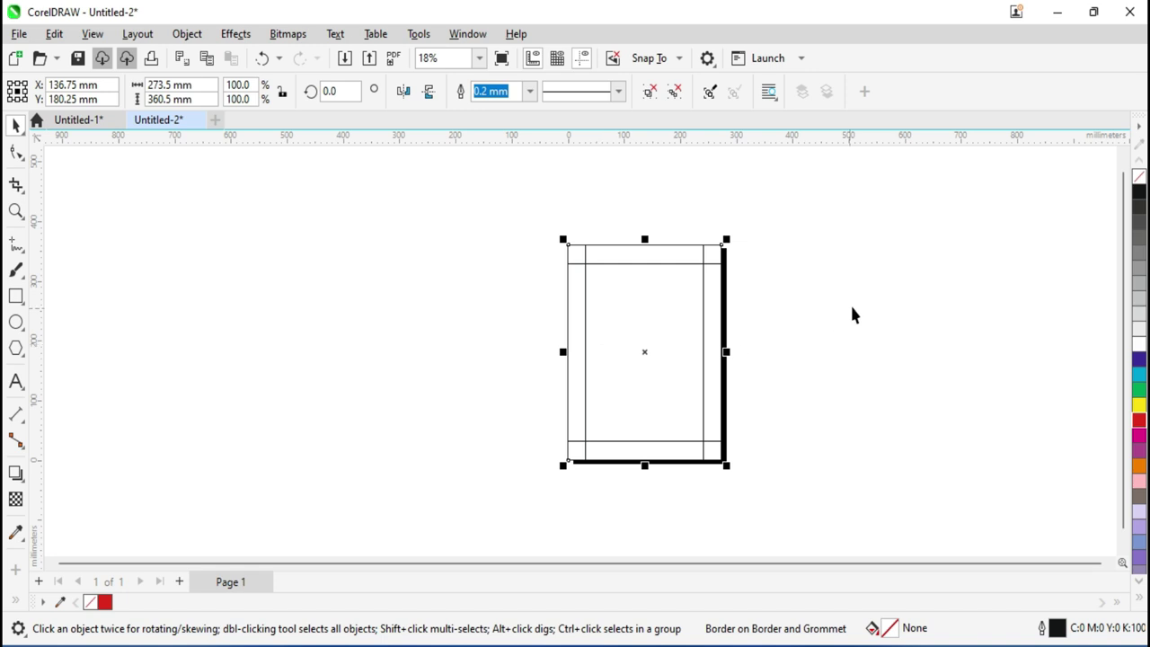
click(829, 462)
scroll(829, 462, down, 1)
drag(472, 183, 836, 528)
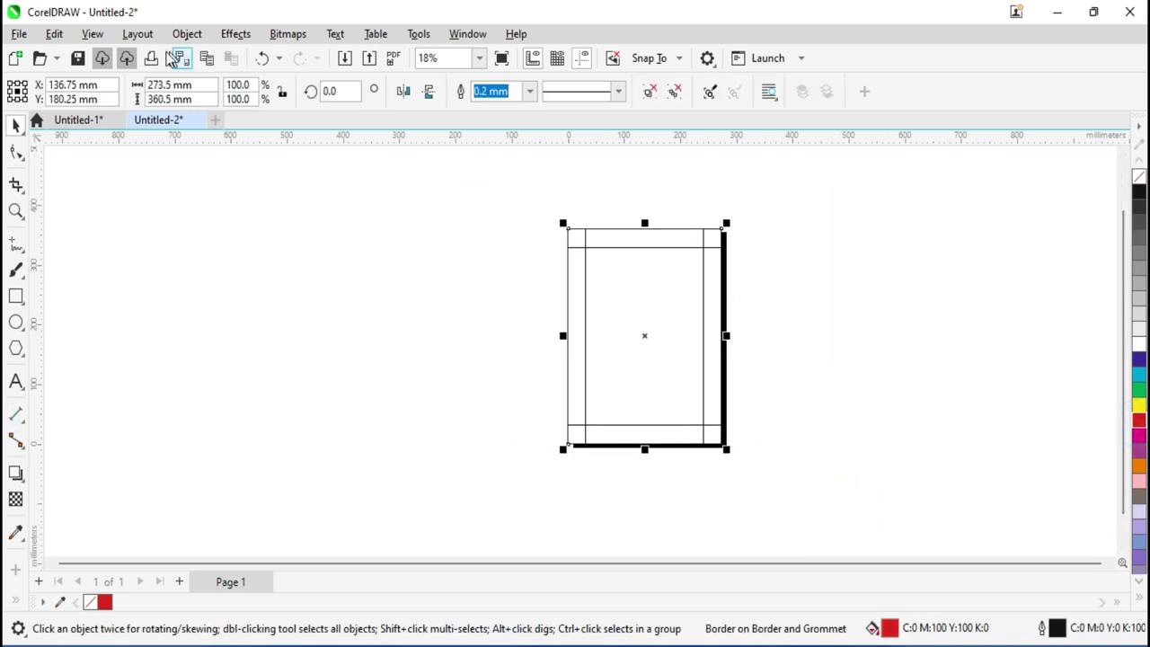
Step: Return to Enhanced view, reselect the red border rectangle and delete it
click(92, 34)
click(176, 103)
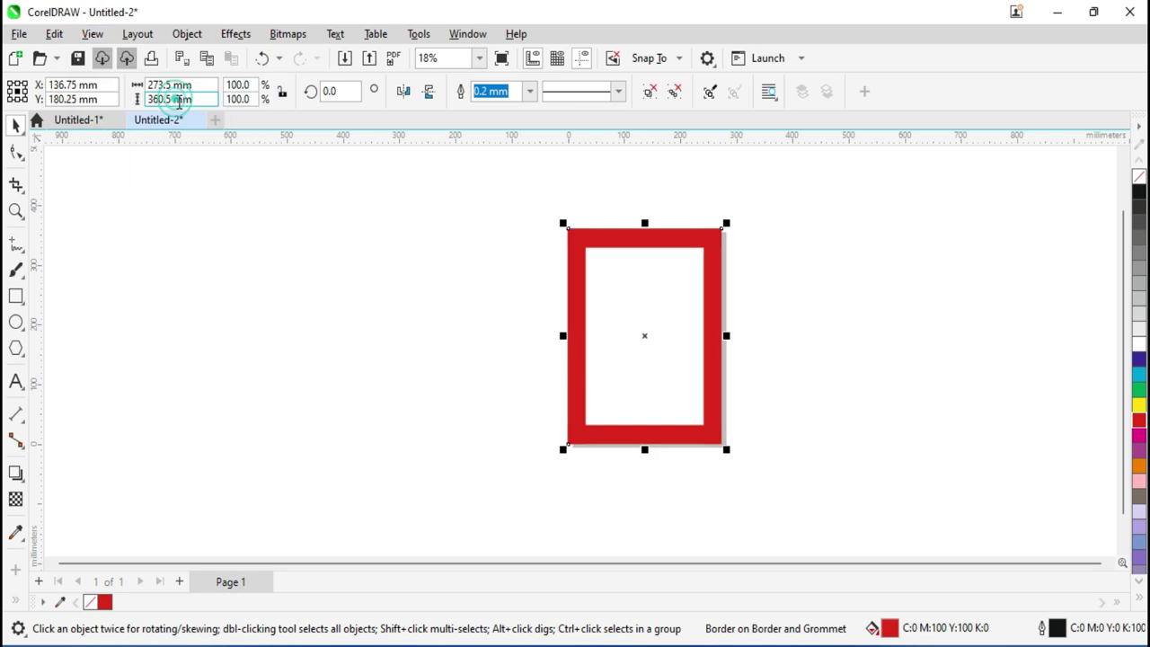
click(296, 241)
scroll(531, 341, up, 2)
scroll(533, 336, down, 2)
scroll(600, 365, up, 1)
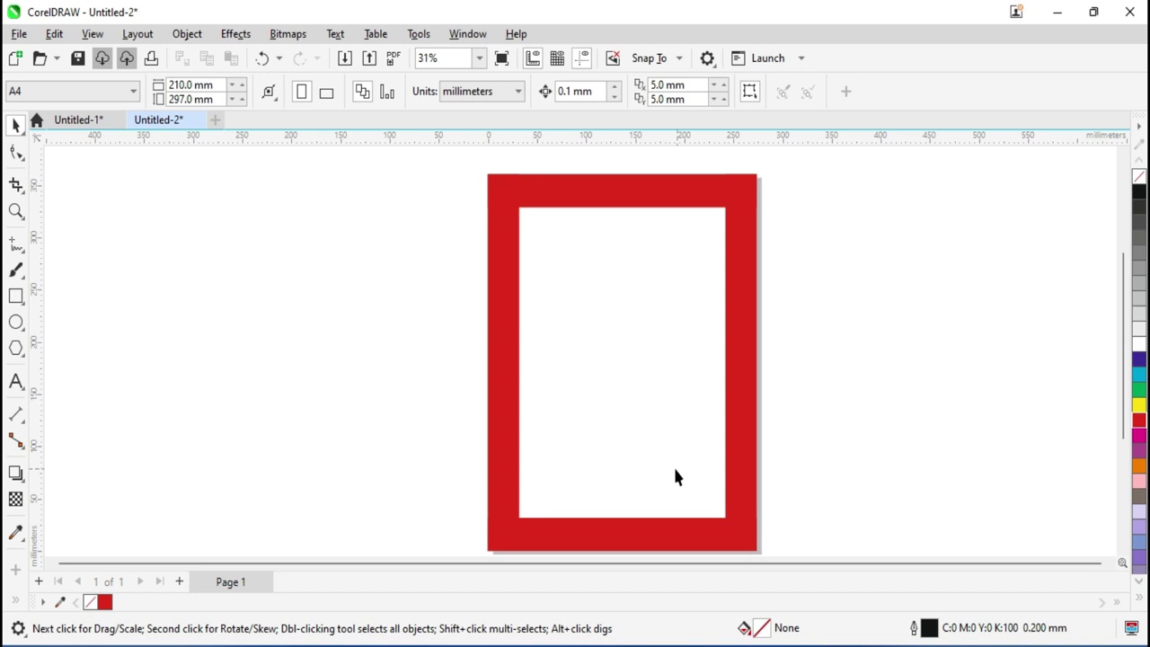
scroll(400, 176, down, 1)
drag(400, 175, 799, 554)
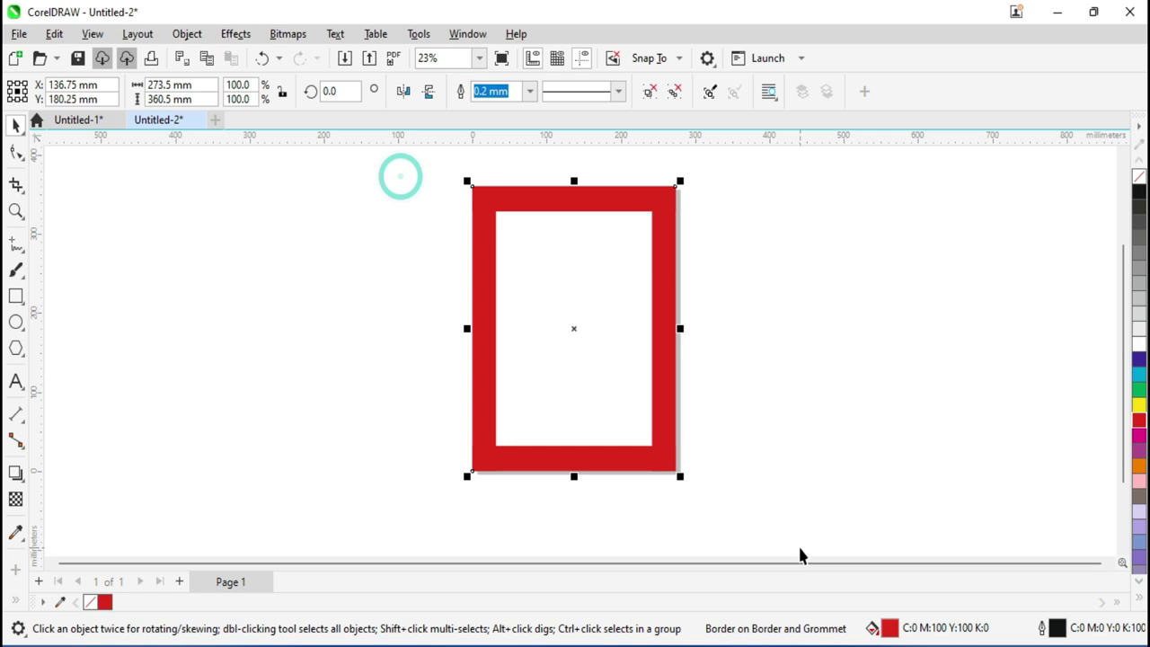
key(Delete)
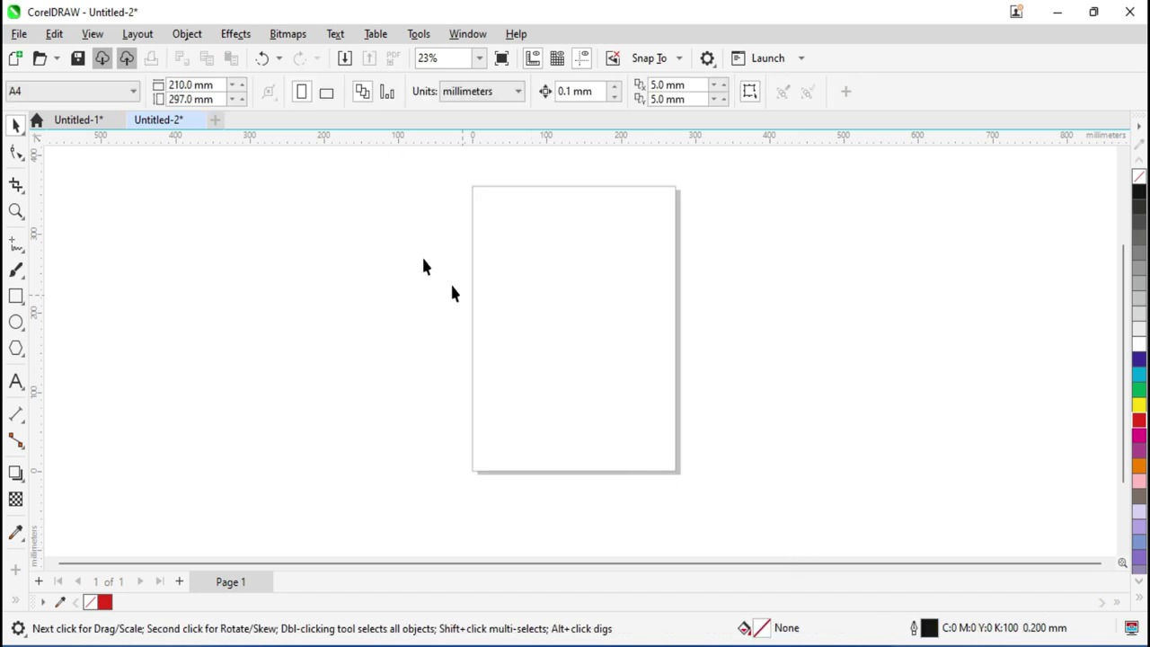
Step: In Border and Grommet, turn the border off and grommets on
click(137, 34)
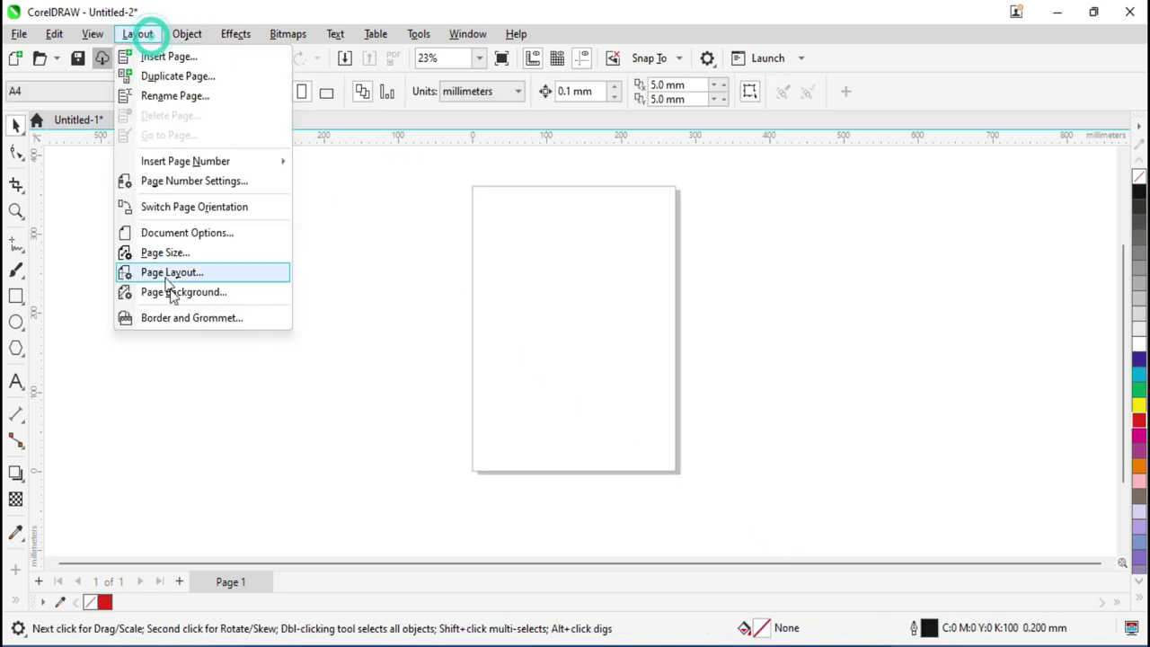
click(190, 318)
click(695, 136)
click(695, 245)
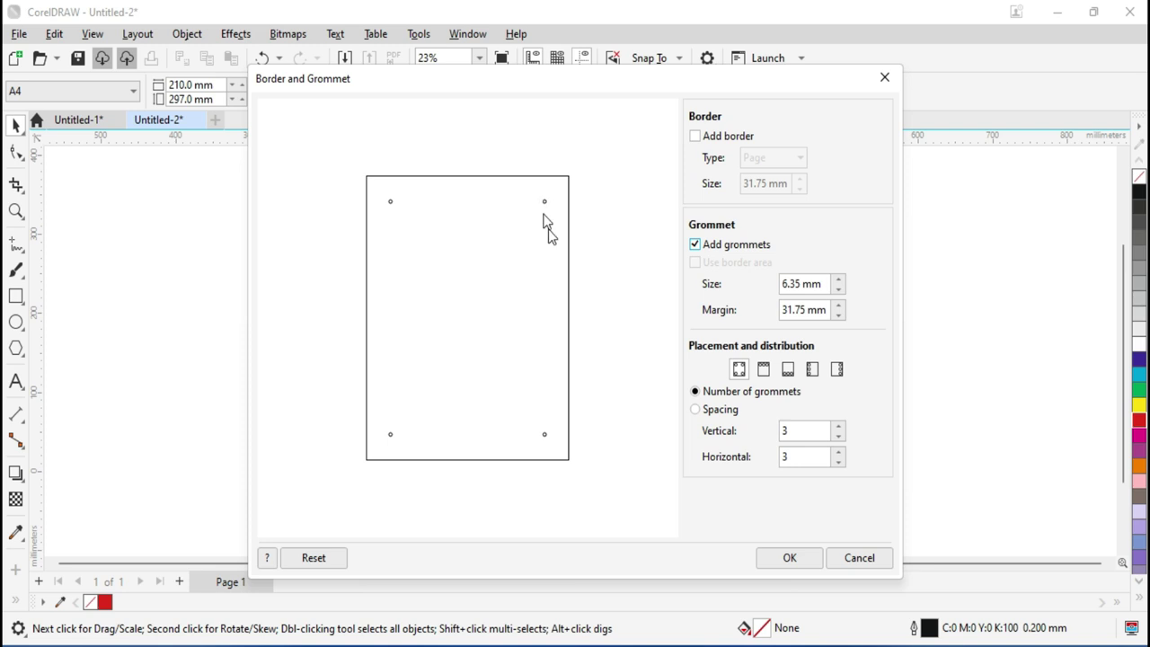
Step: Set grommet size to 6.35 mm and margin to 30.75 mm, adding a top-edge grommet
click(837, 279)
click(837, 279)
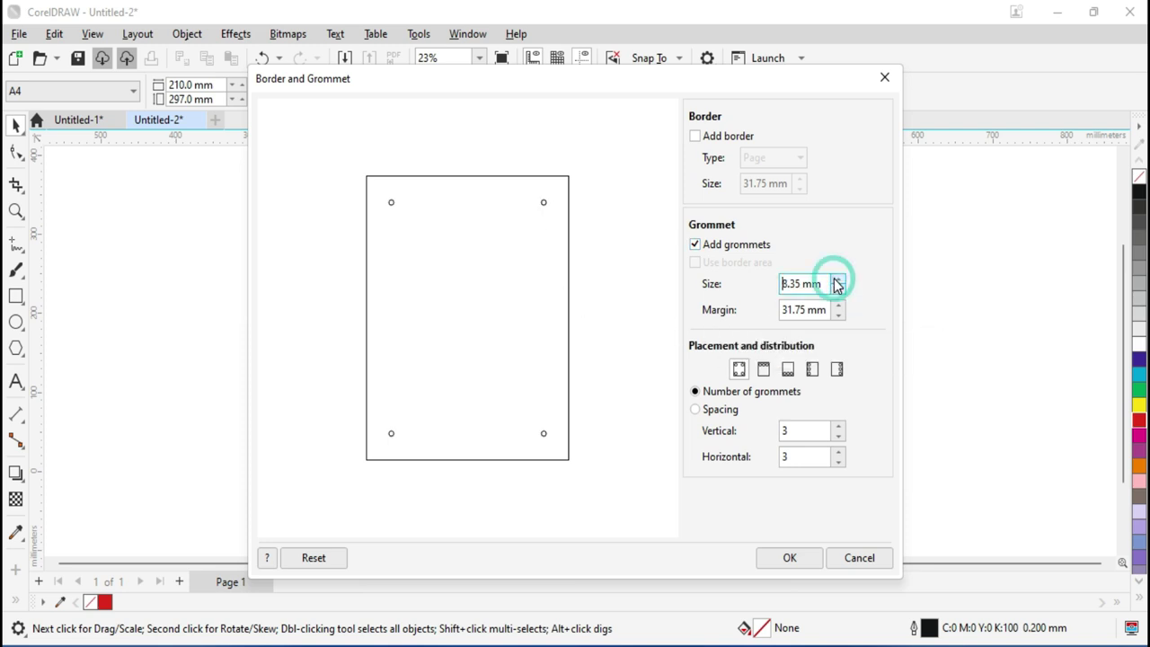
click(838, 289)
click(838, 289)
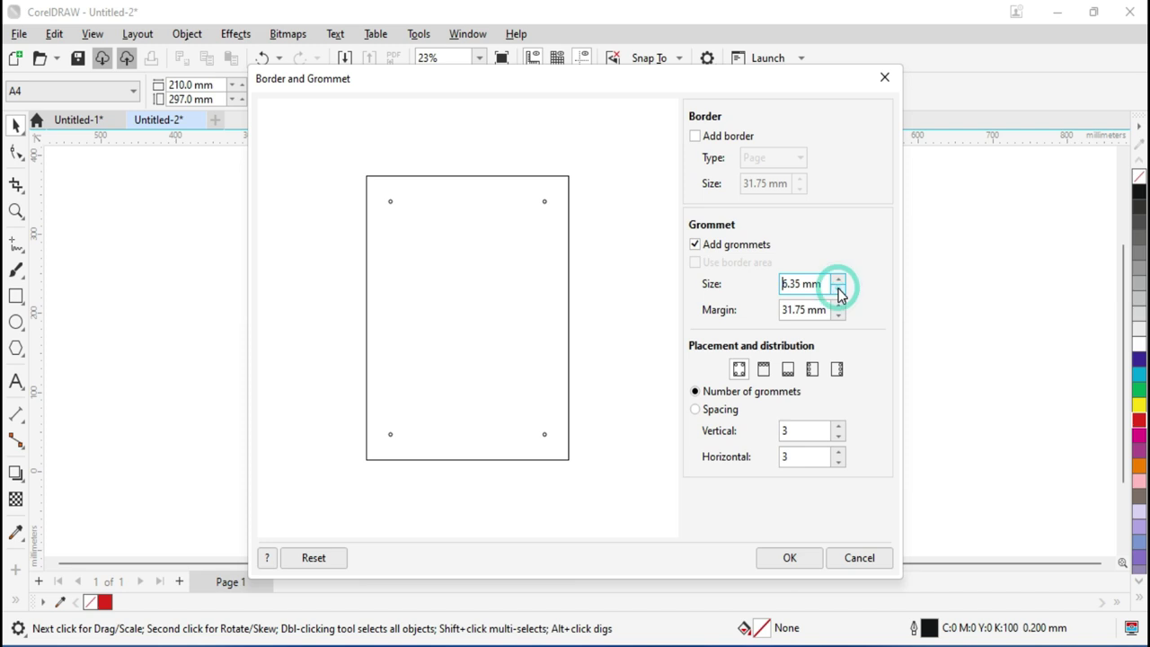
click(840, 305)
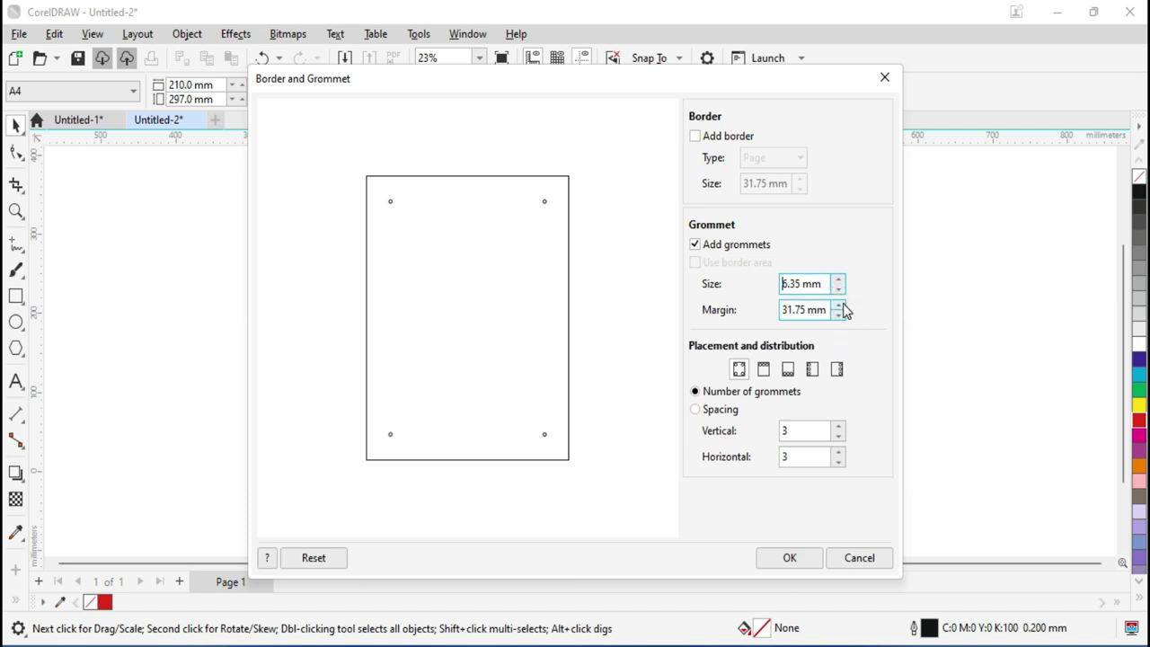
click(840, 305)
click(840, 305)
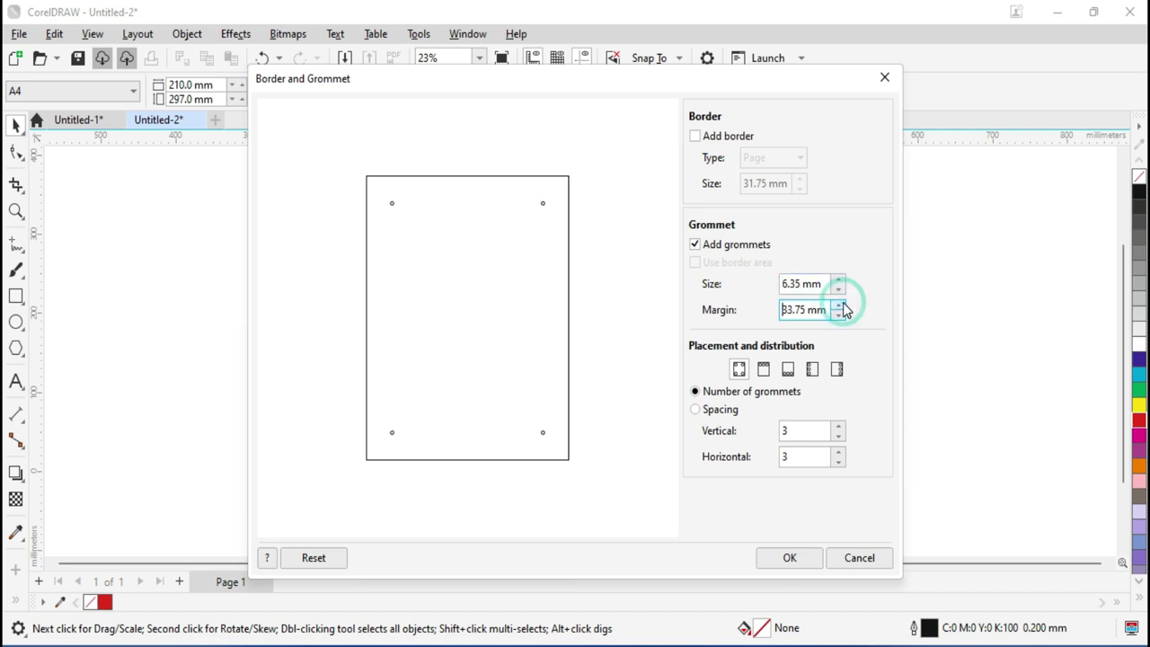
click(838, 313)
click(838, 314)
click(838, 313)
click(838, 314)
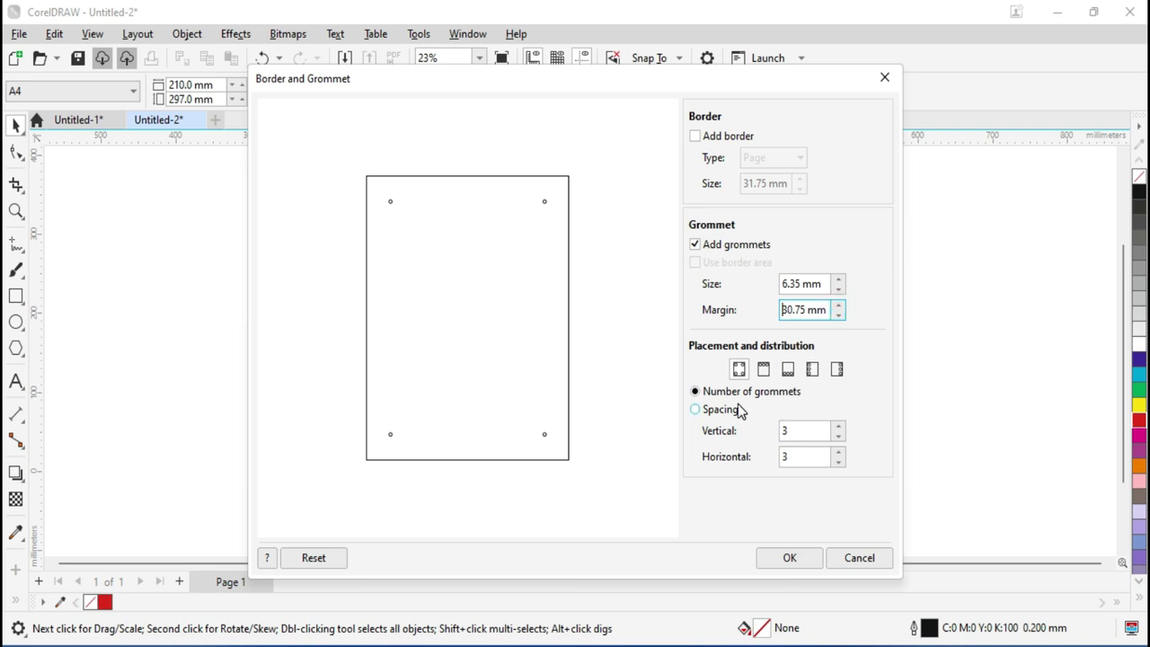
click(763, 369)
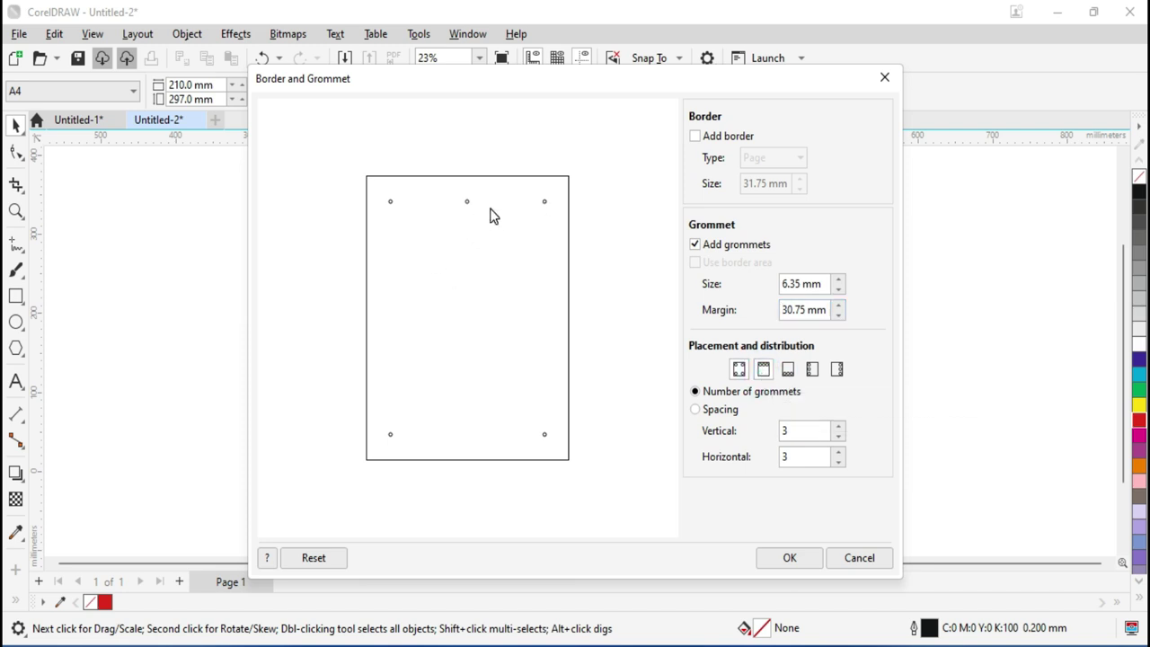
Step: Try various edge grommet placements, ending with grommets at the page corners
click(739, 368)
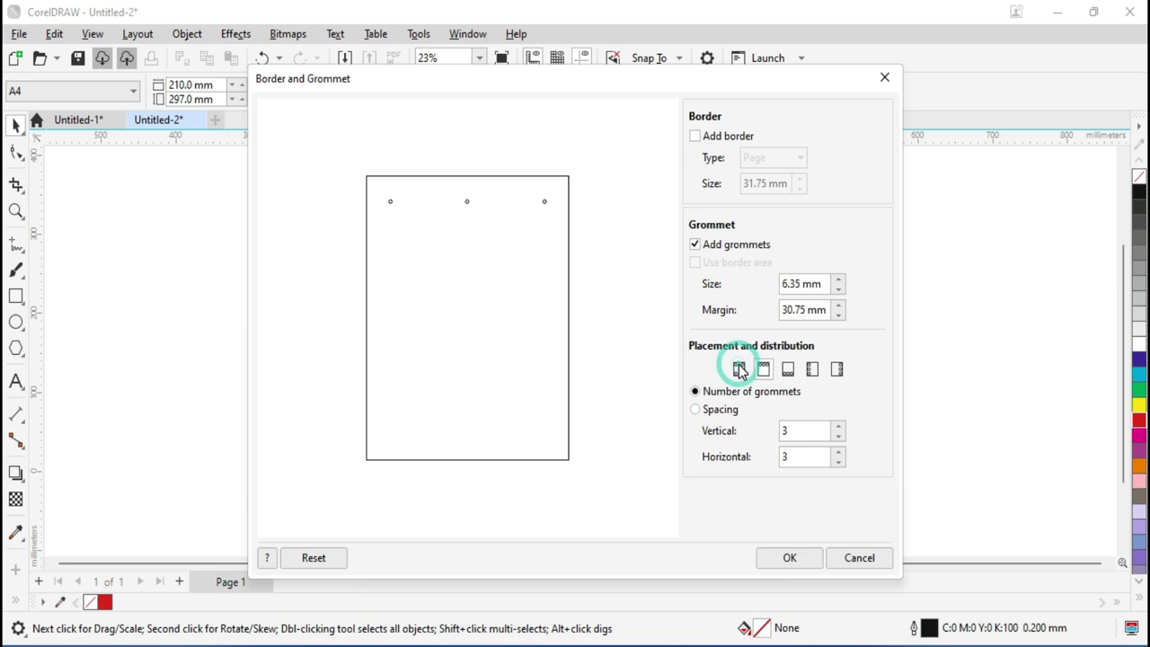
click(763, 369)
click(811, 369)
click(836, 369)
click(811, 369)
click(738, 368)
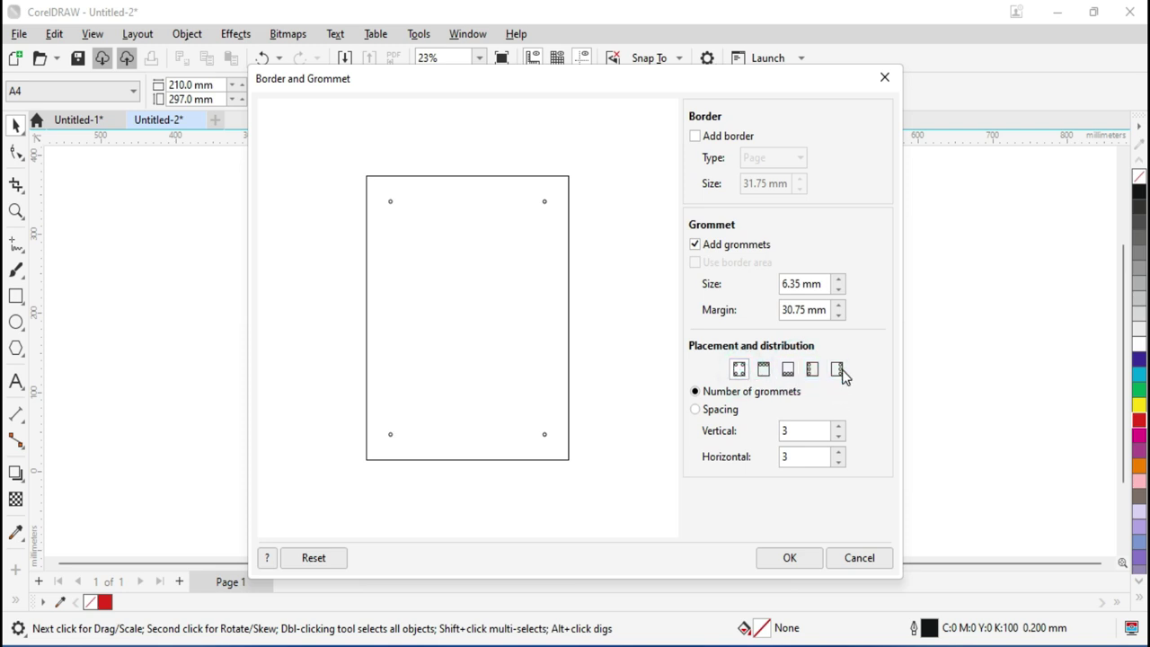
click(786, 431)
Step: Add middle grommets on all four edges, keeping distribution by number at 3 by 3
click(762, 368)
click(787, 370)
click(812, 369)
click(837, 370)
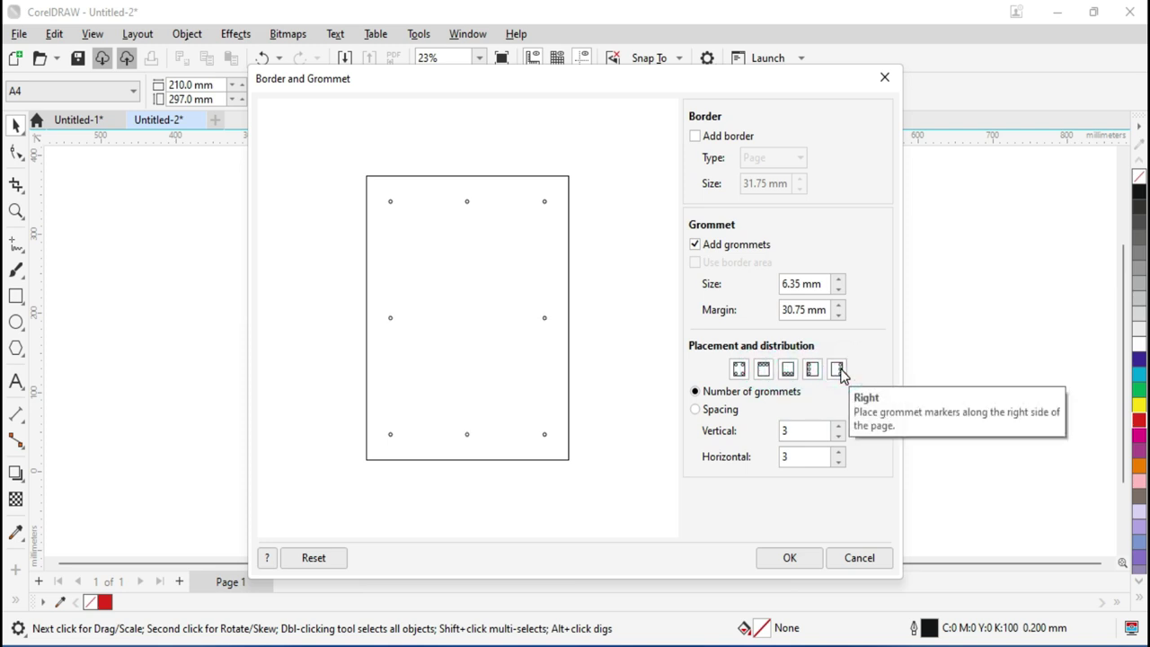
click(697, 410)
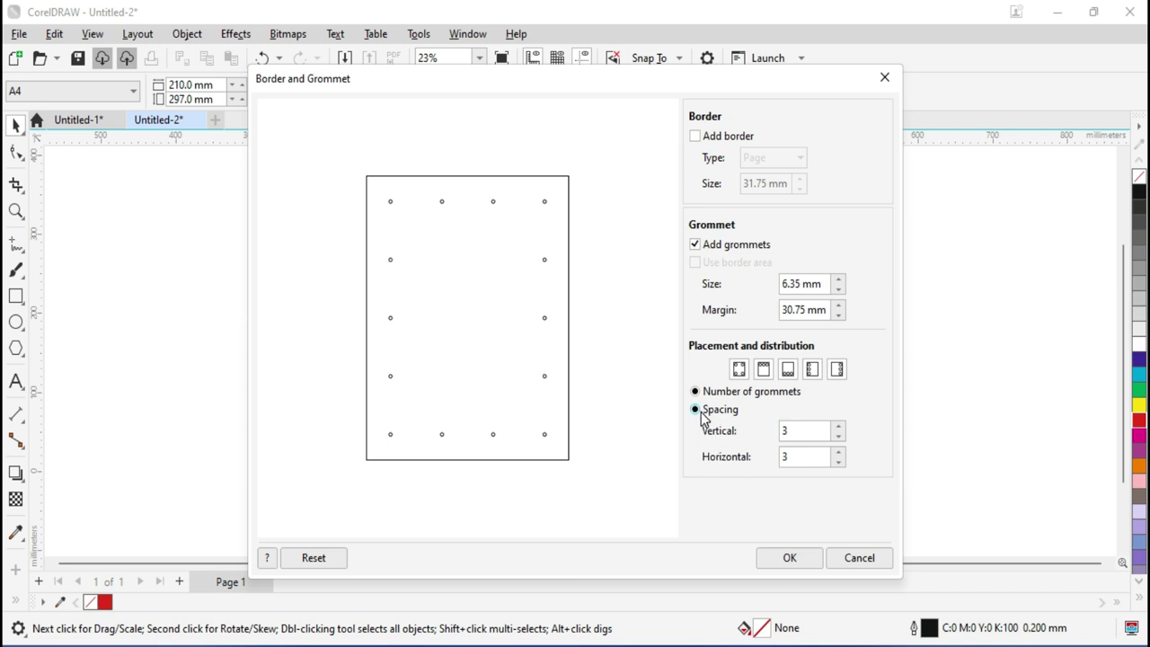
click(696, 392)
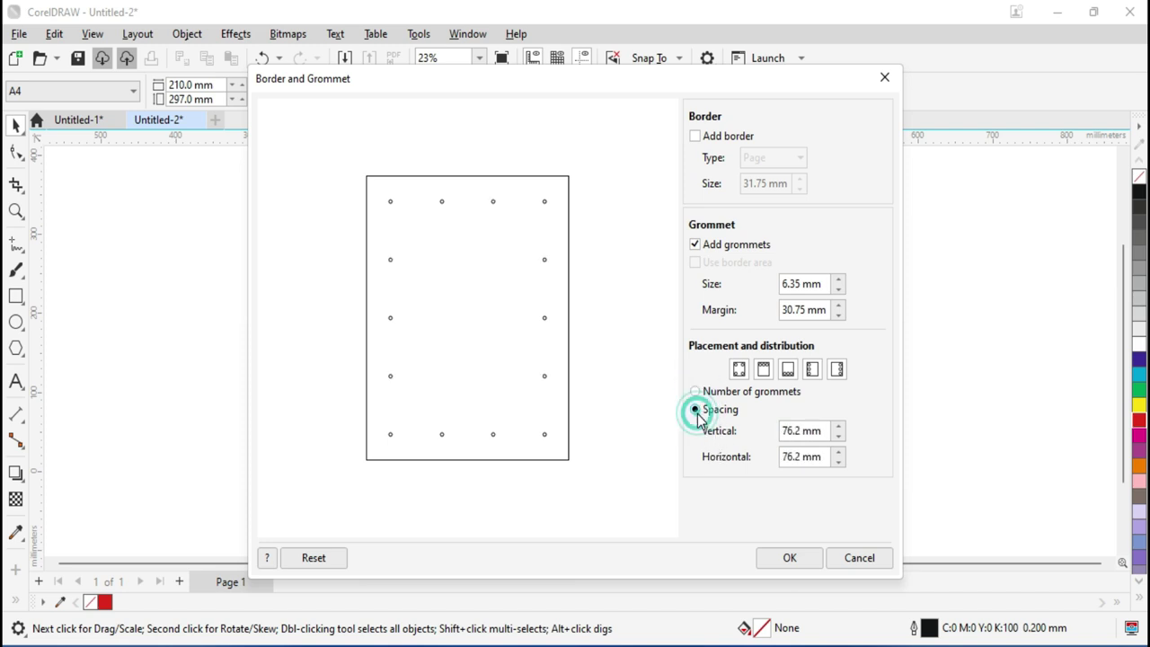
click(695, 392)
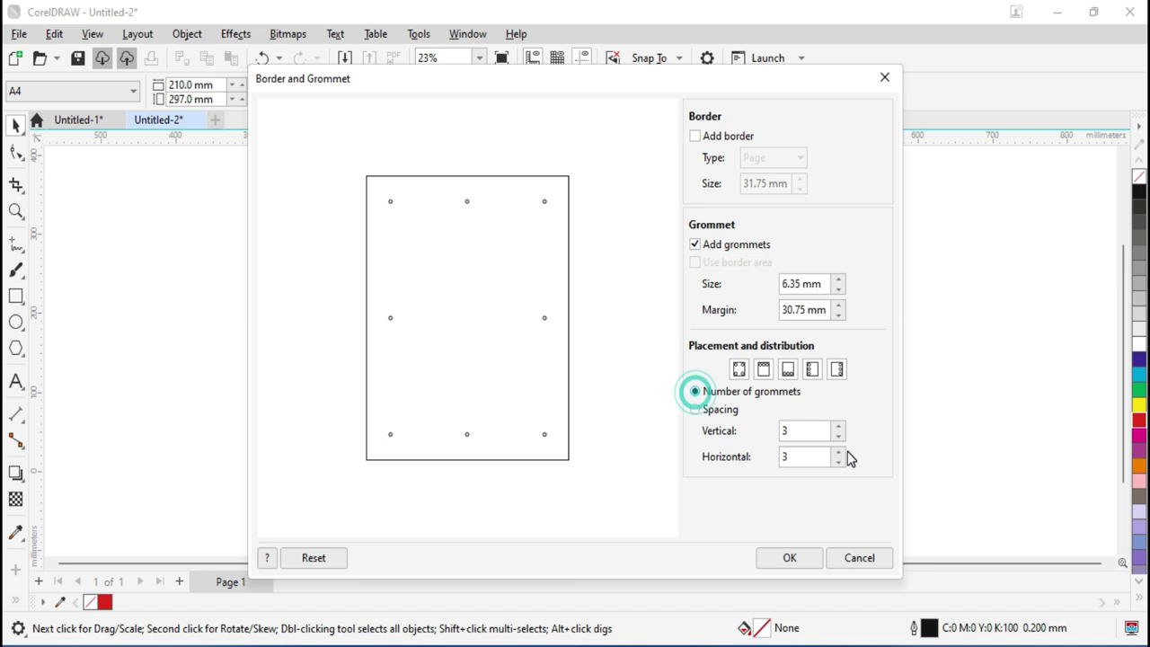
Step: Apply the eight grommets and zoom in to inspect them before the YouTube outro
click(794, 557)
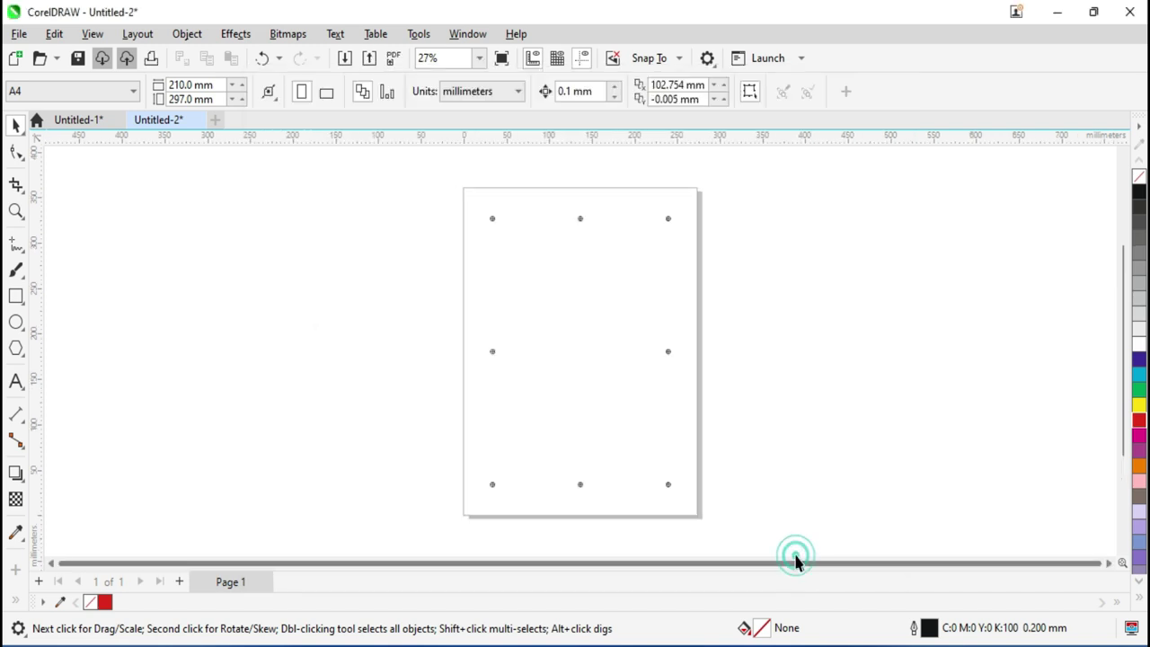
scroll(672, 347, up, 3)
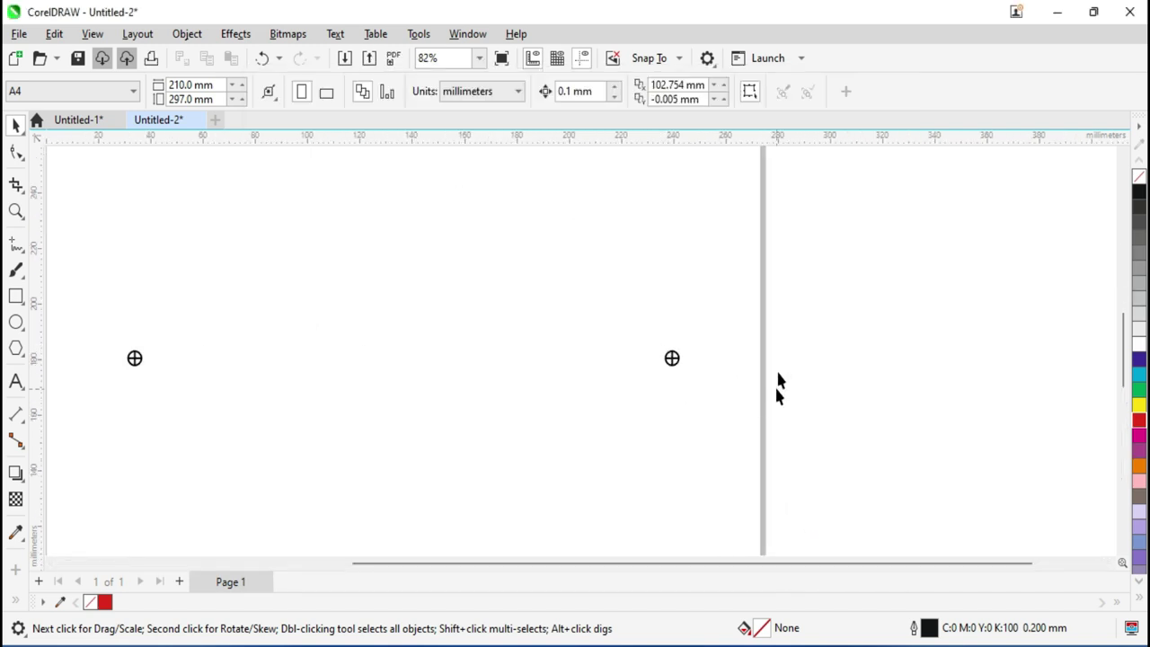
scroll(672, 357, up, 1)
scroll(672, 357, down, 1)
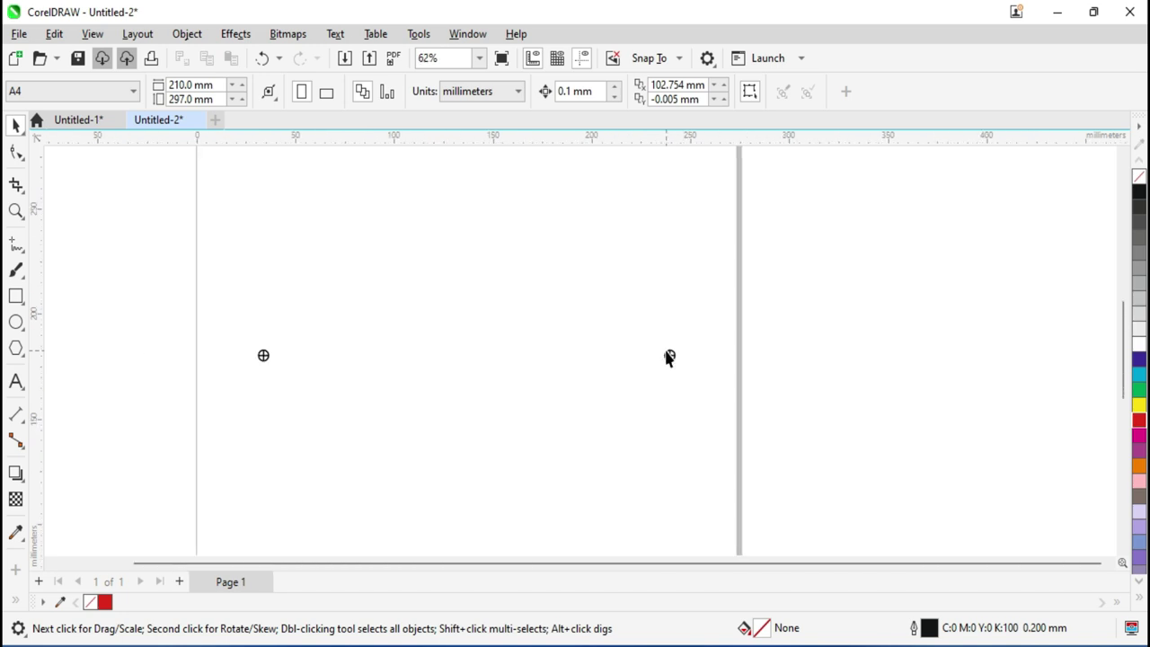
scroll(672, 358, down, 2)
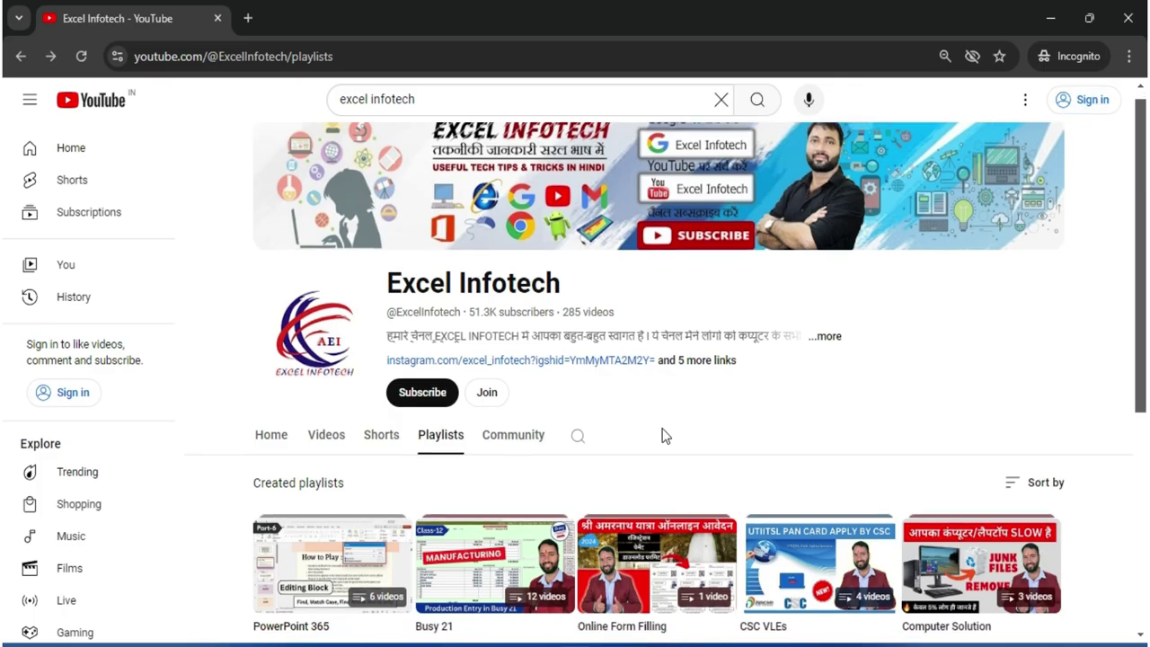
scroll(583, 360, down, 2)
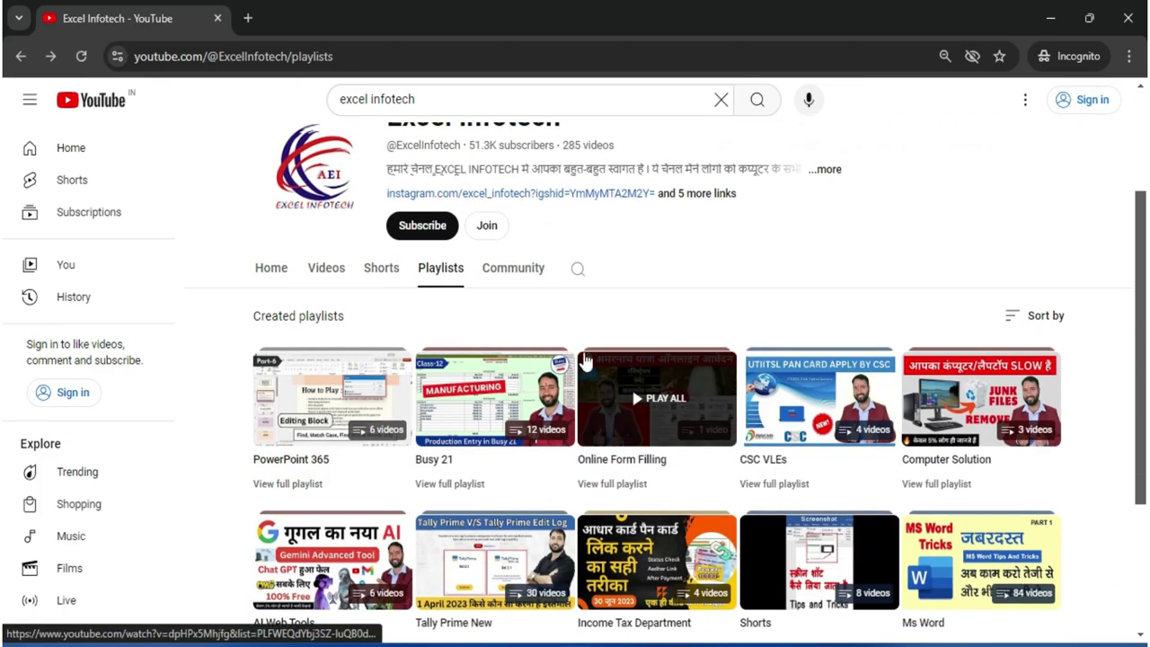